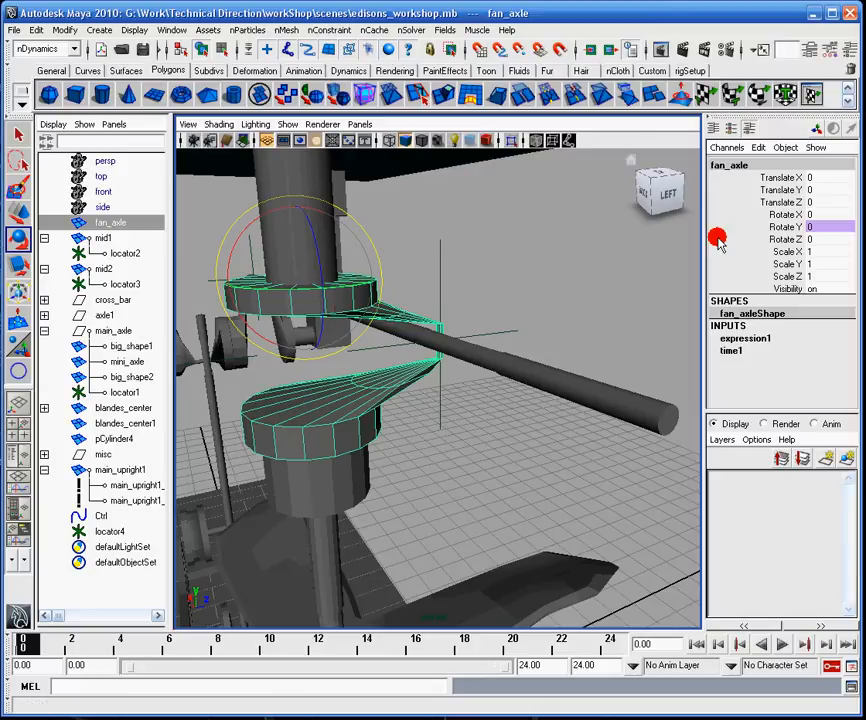
Break the existing connection on the fan_axle's Rotate Y channel
right_click(790, 226)
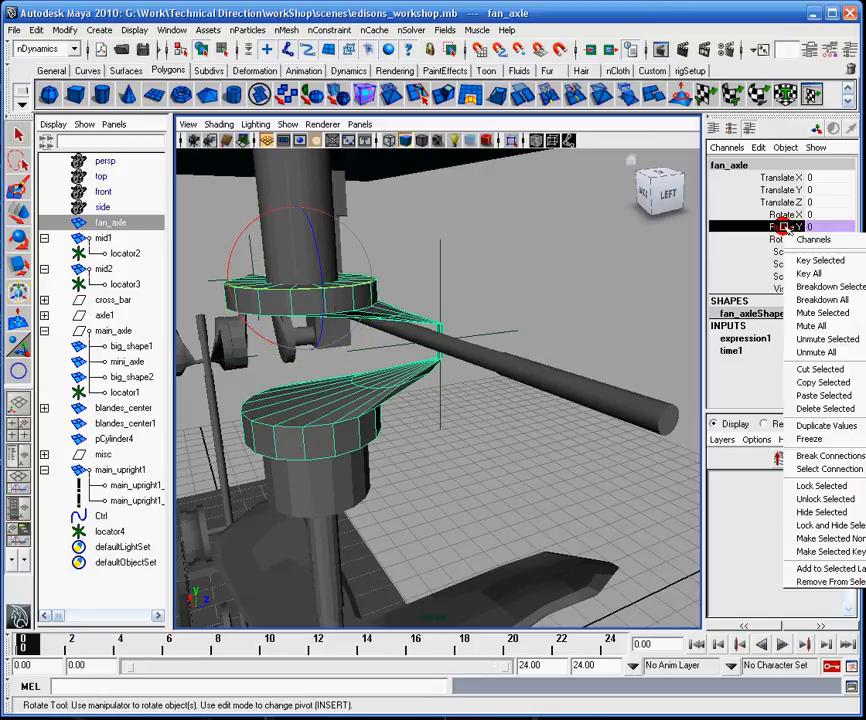
left_click(770, 456)
left_click(367, 122)
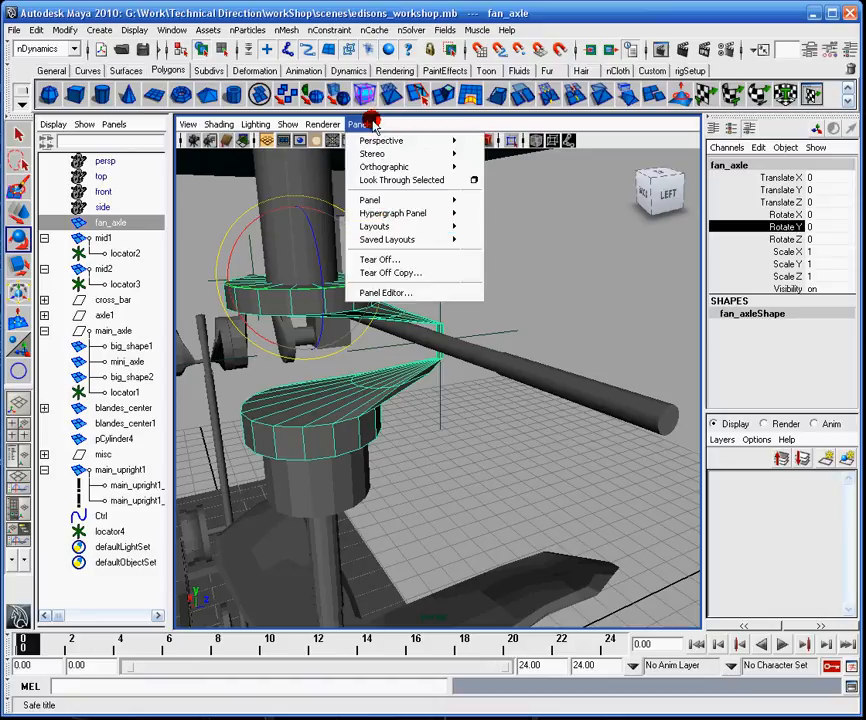
left_click(443, 129)
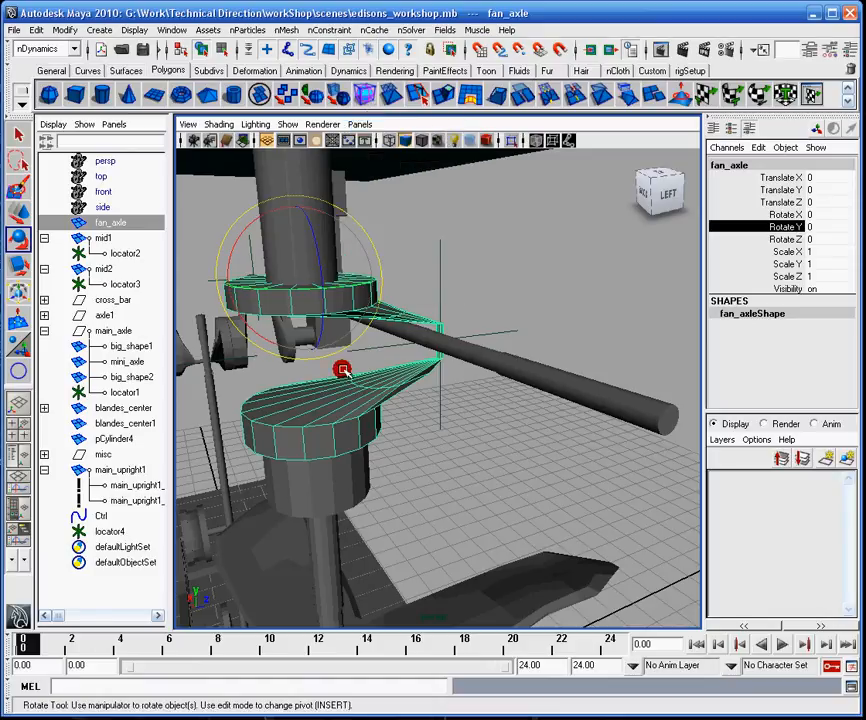
key("w")
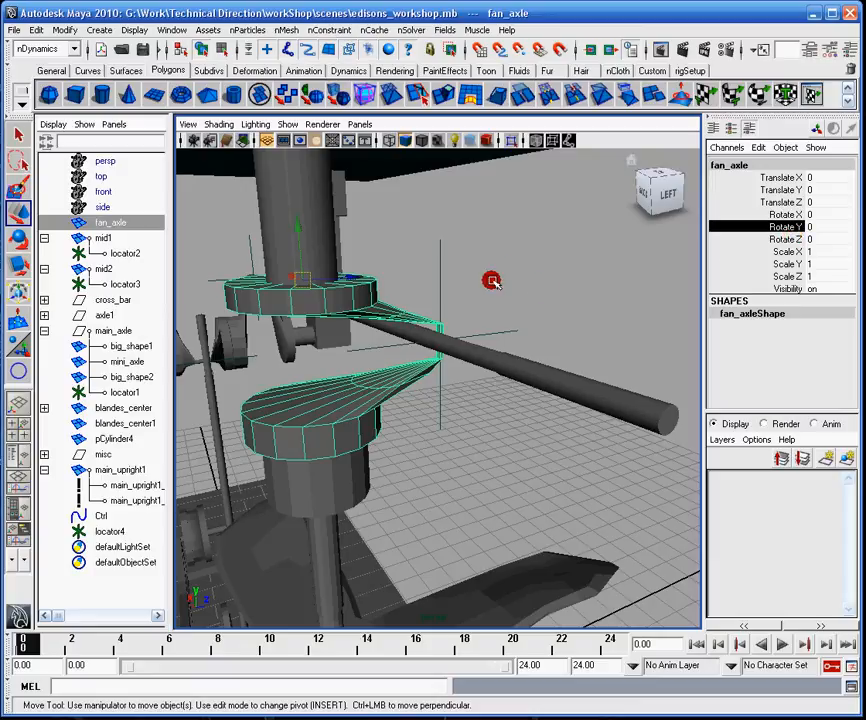
Inspect the cross bar at the fan axle, play the animation to check its motion, and return to frame 0
left_click(495, 361)
left_click_drag(427, 365, 416, 321, "alt")
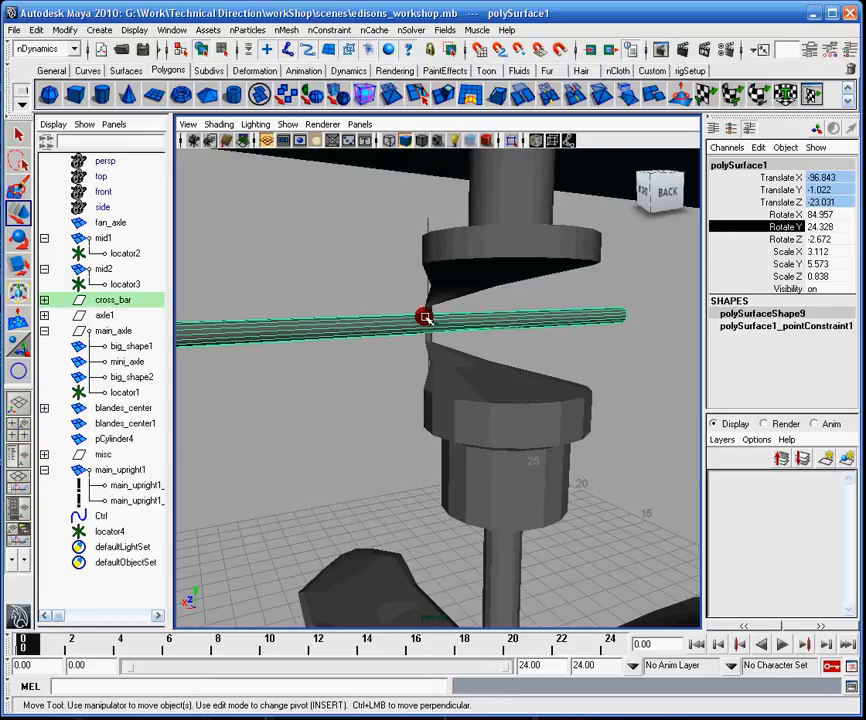
left_click_drag(423, 315, 528, 343, "alt")
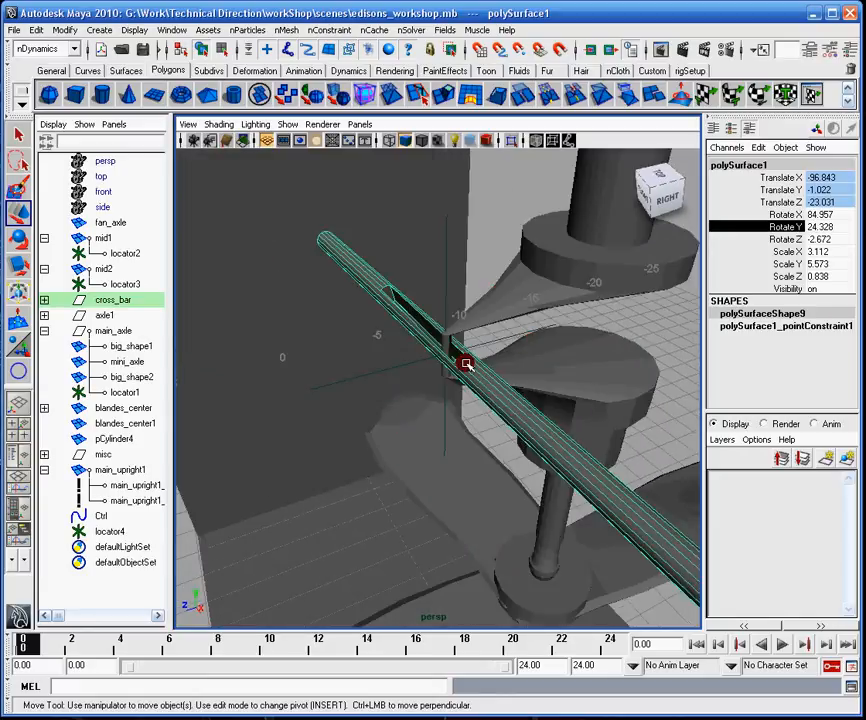
scroll(485, 395, "up", 2)
left_click_drag(485, 395, 578, 414, "alt")
scroll(578, 414, "down", 3)
left_click(781, 644)
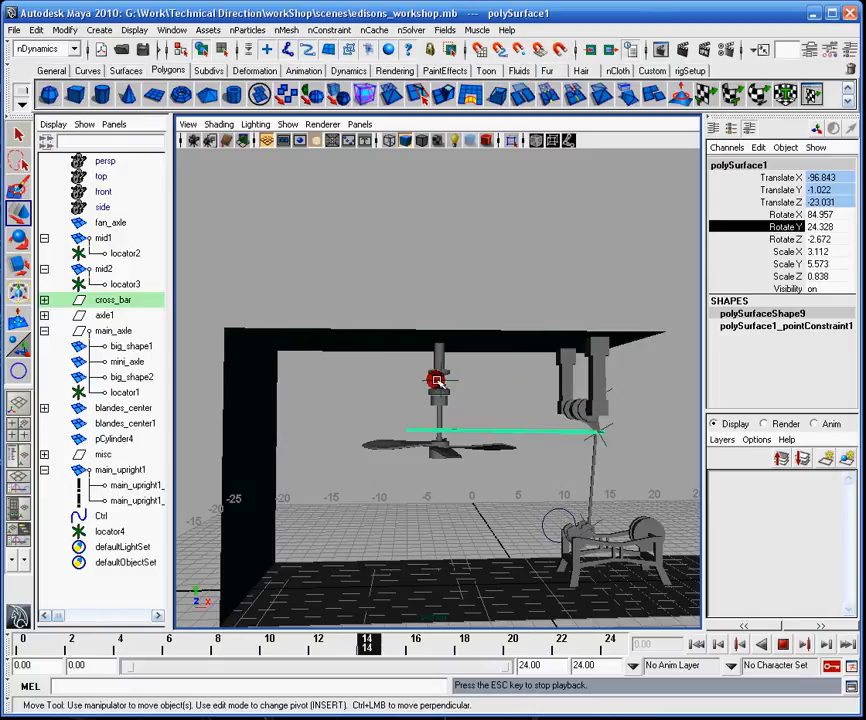
left_click(785, 641)
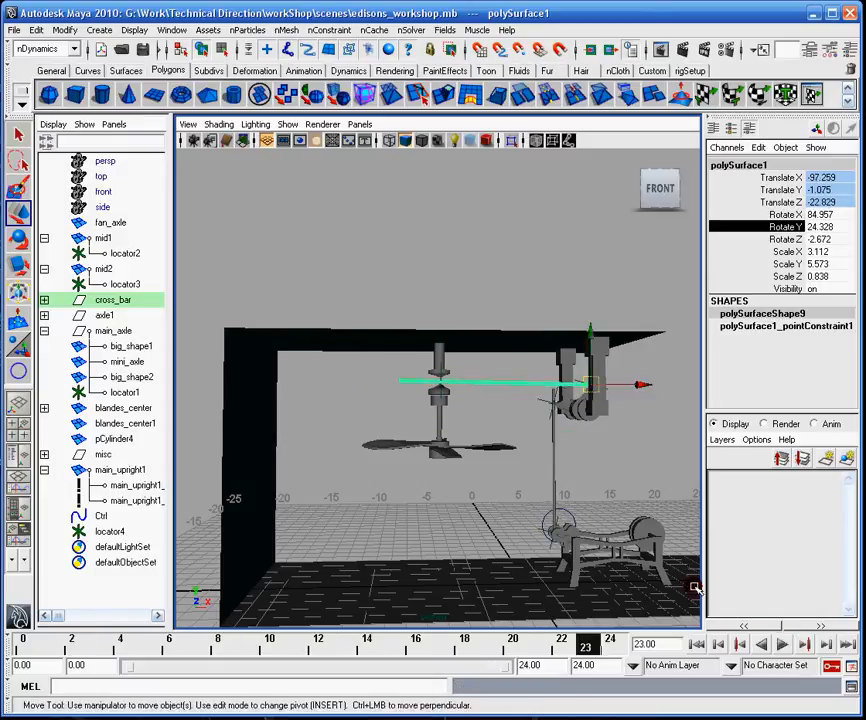
left_click(697, 644)
Examine how the cross bar, fan axle, fan and Ctrl circle relate, viewing the mechanism from the front and back
scroll(505, 412, "up", 2)
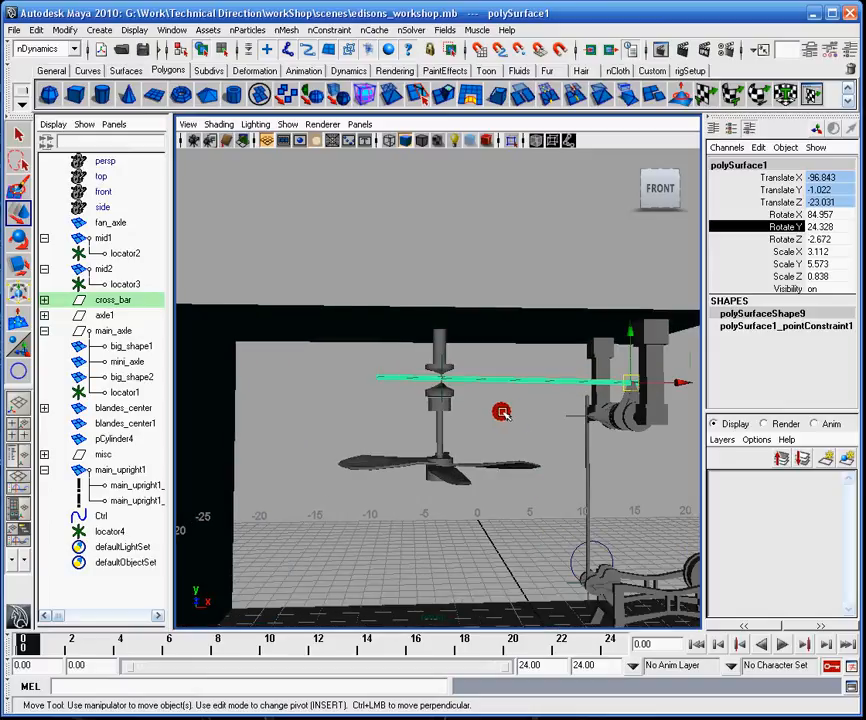
scroll(503, 413, "up", 1)
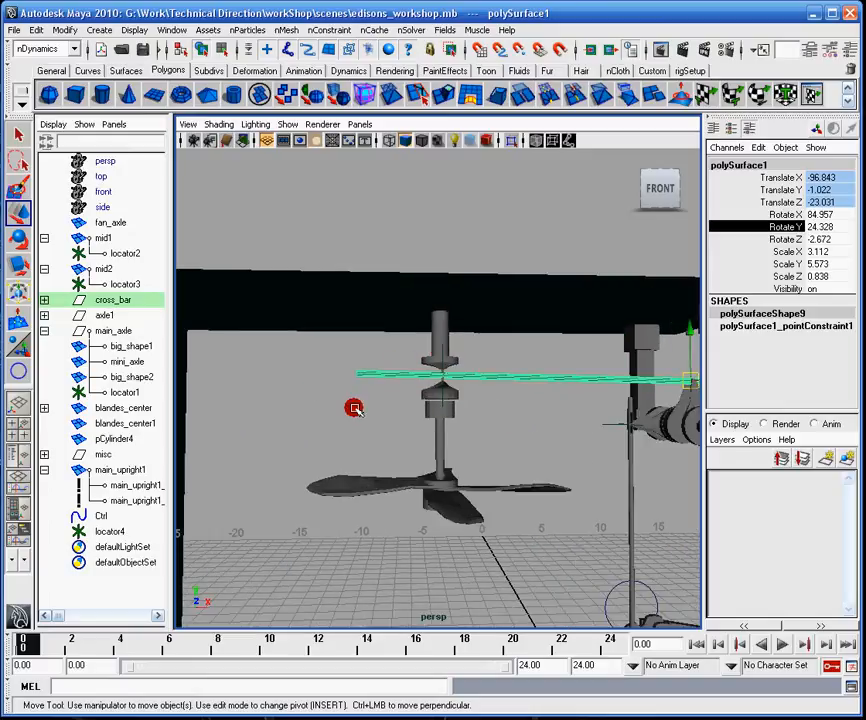
left_click_drag(354, 407, 495, 373, "alt")
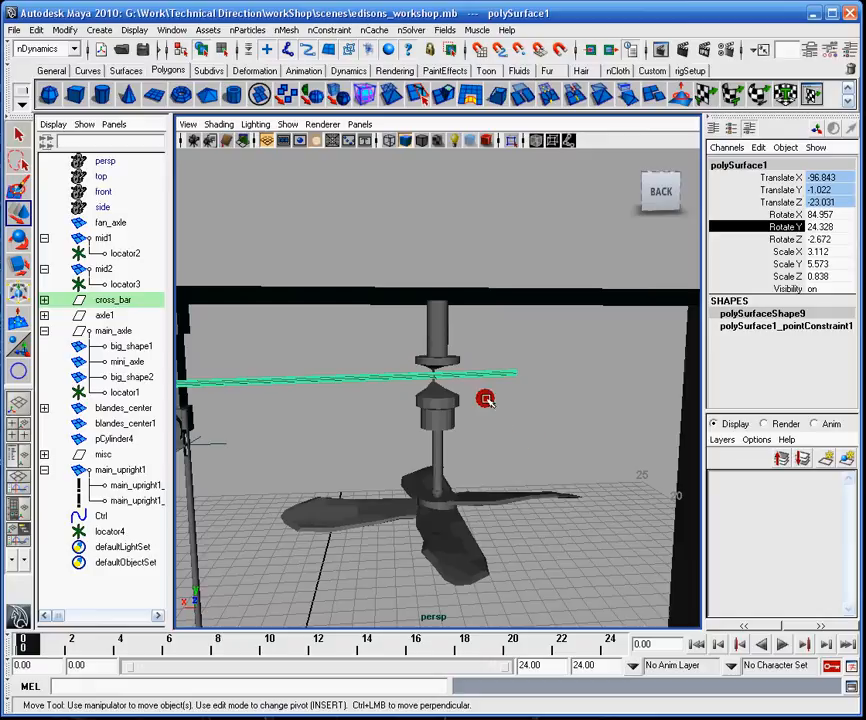
left_click_drag(487, 400, 470, 379, "alt")
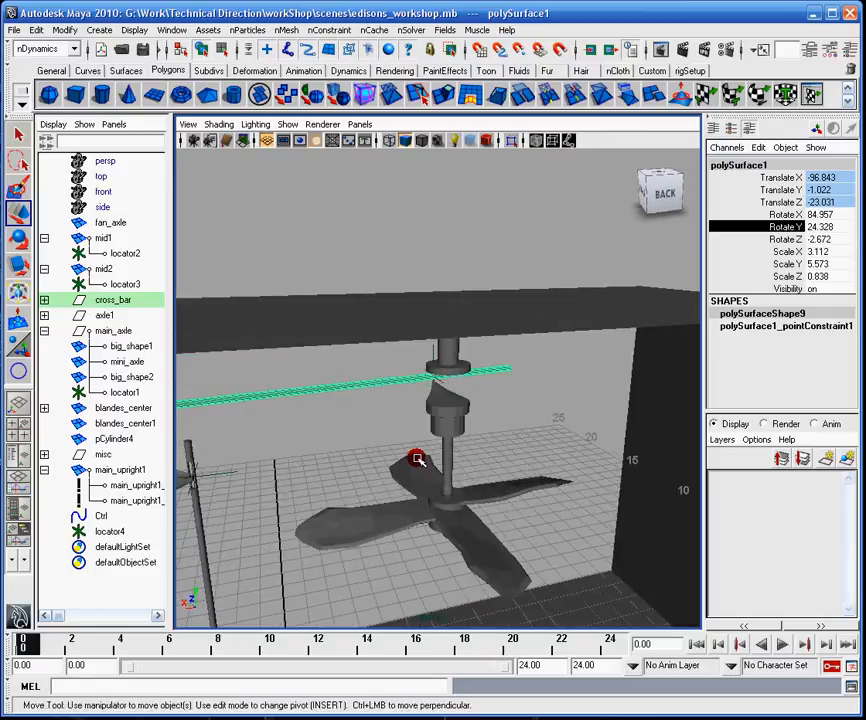
middle_click_drag(534, 460, 499, 346, "alt")
right_click_drag(499, 346, 448, 369, "alt")
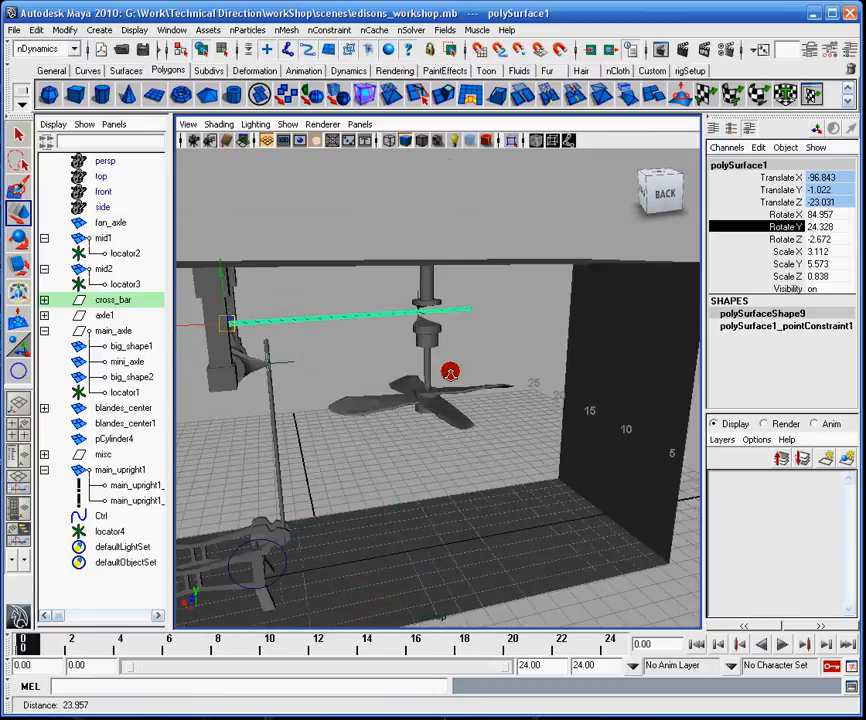
left_click_drag(448, 369, 422, 314, "alt")
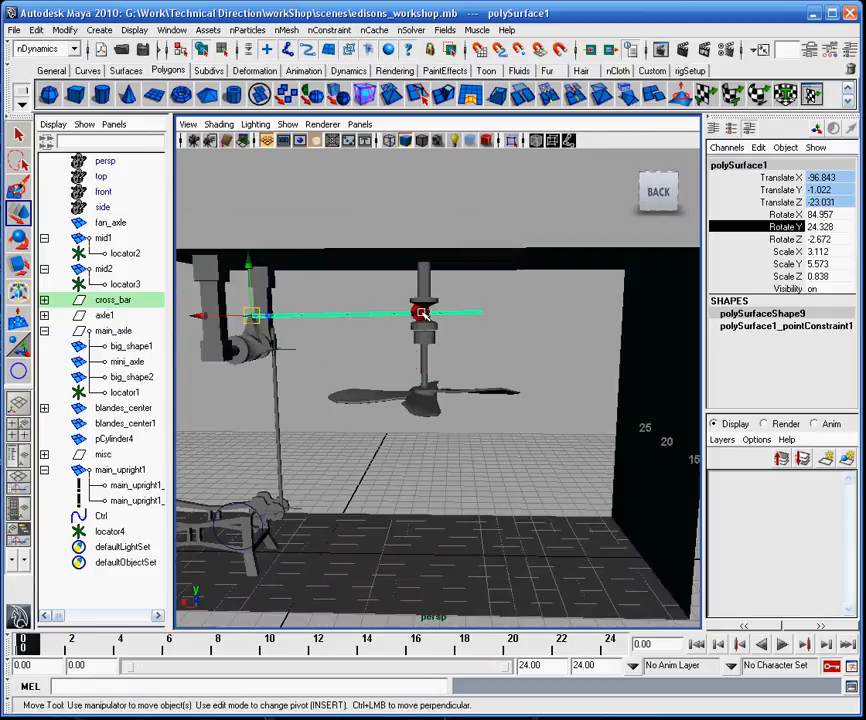
left_click(230, 504)
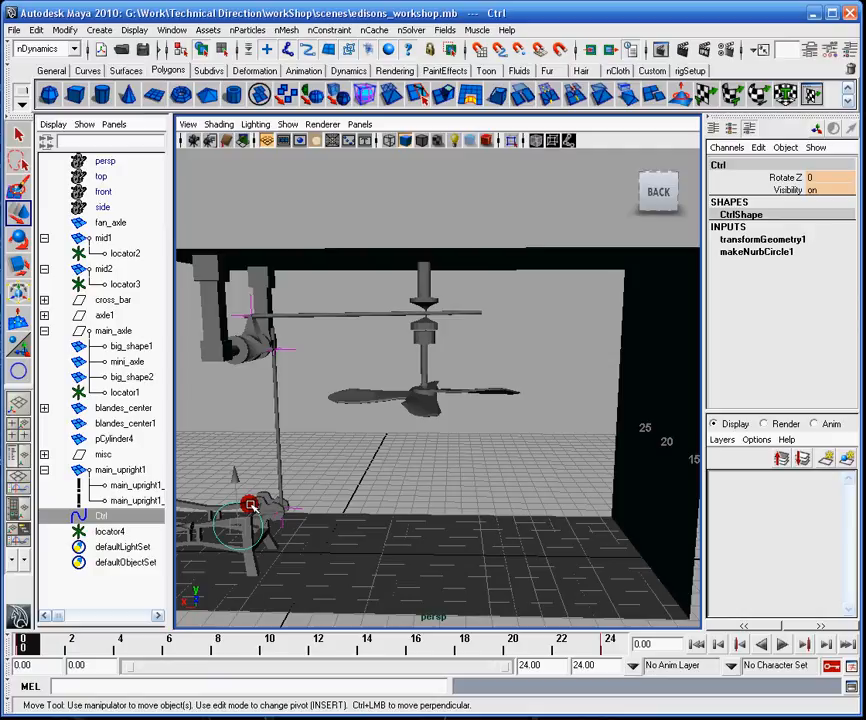
Try rotating the fan_axle about its Y axis and undo the trial rotations
left_click(430, 322)
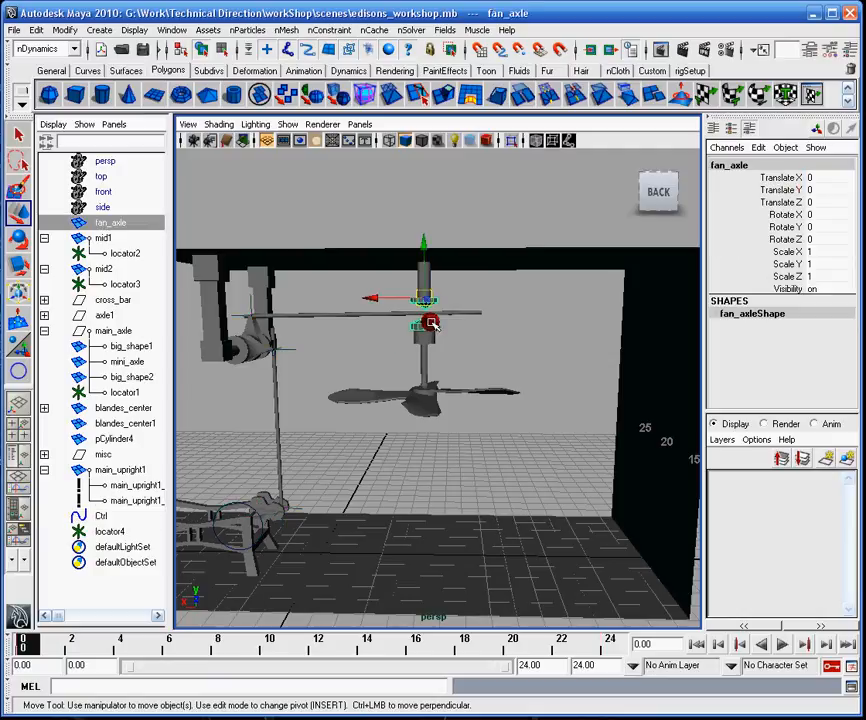
key("e")
left_click_drag(448, 282, 443, 319, "alt")
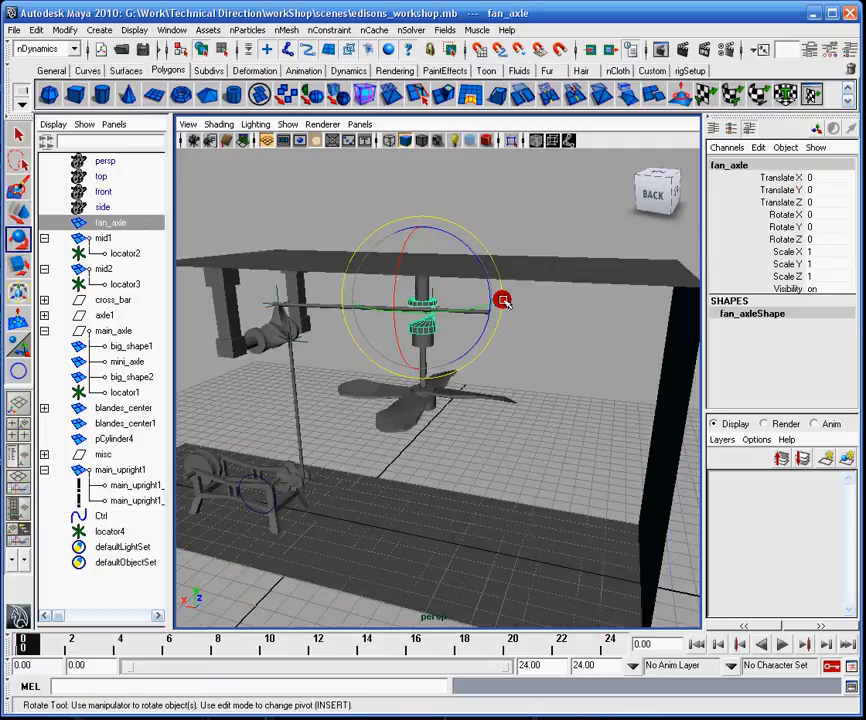
left_click_drag(809, 226, 798, 256)
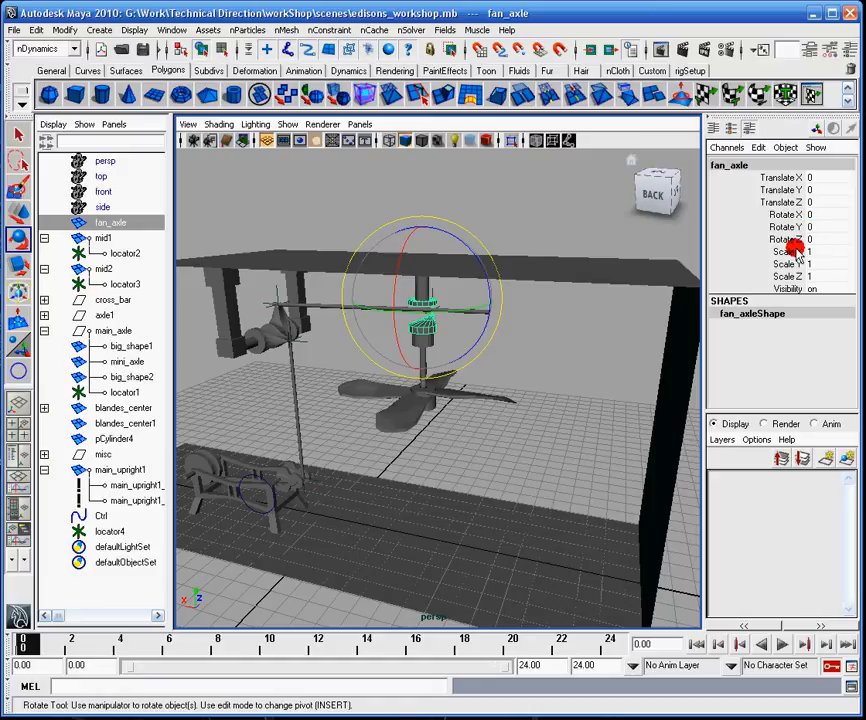
left_click_drag(435, 310, 406, 306)
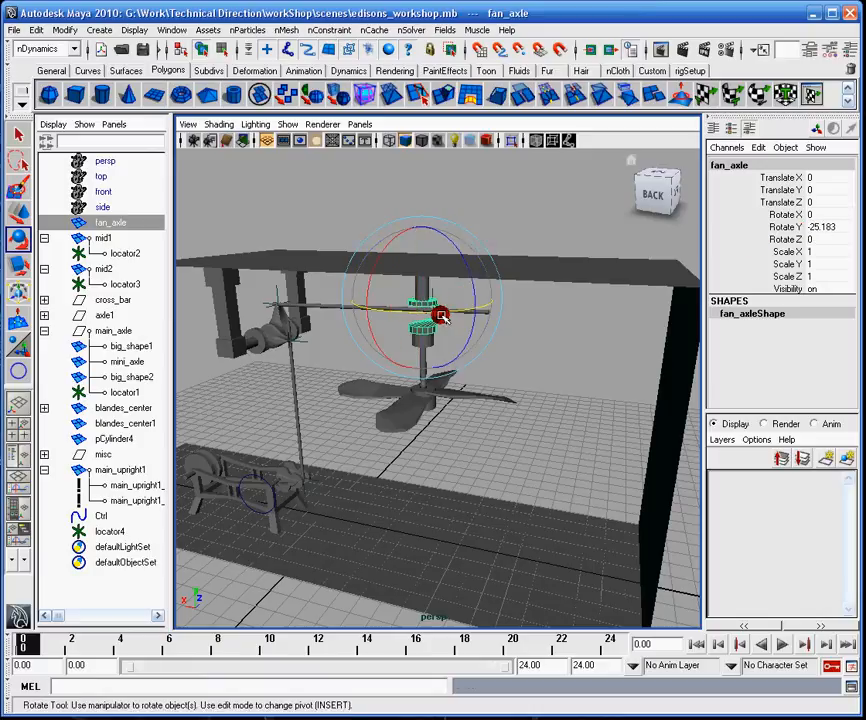
key("ctrl+z")
left_click_drag(459, 309, 348, 300)
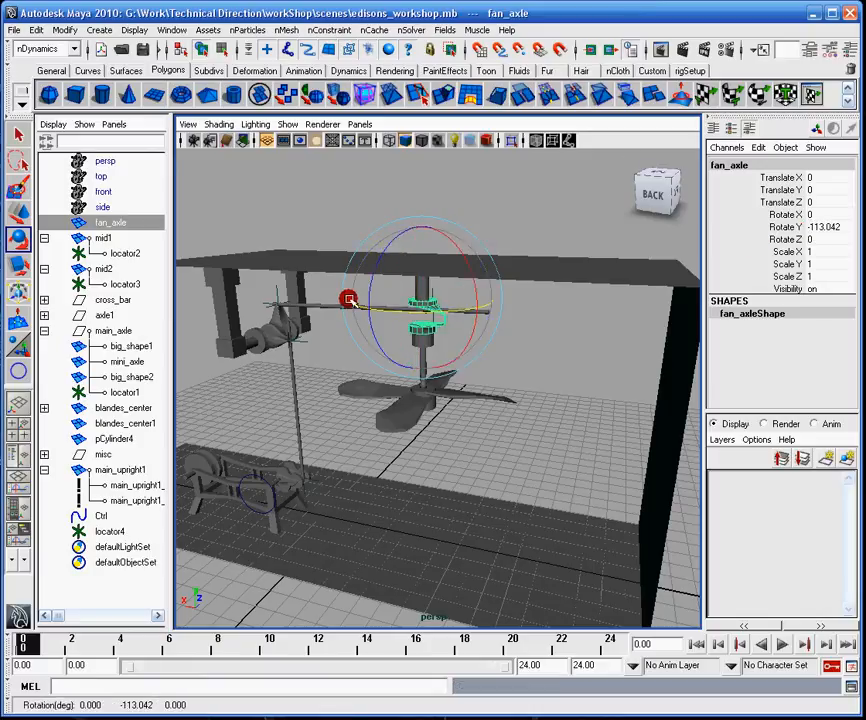
left_click_drag(416, 309, 375, 313)
key("ctrl+z")
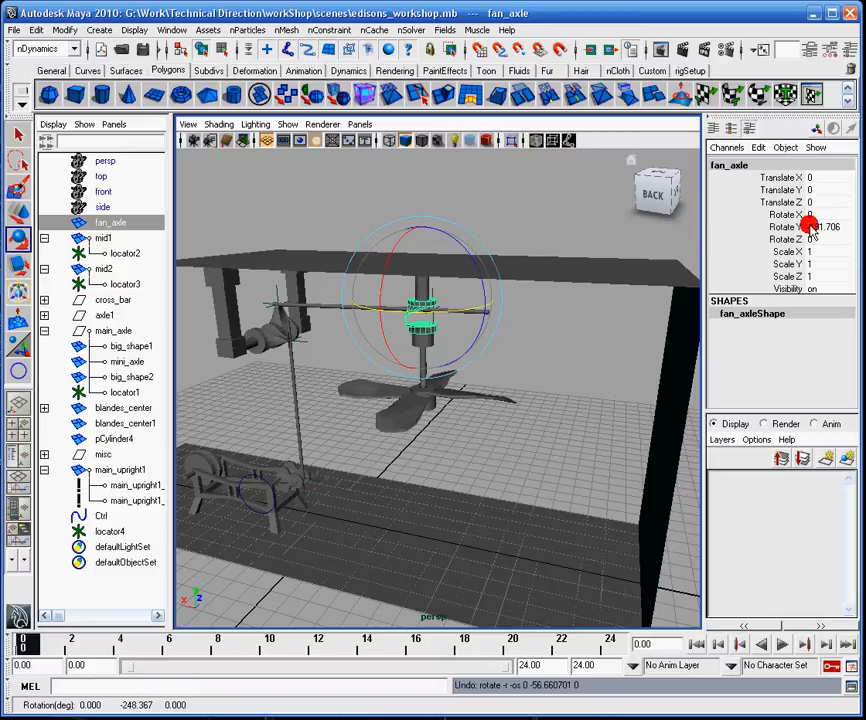
key("ctrl+z")
key("ctrl+z")
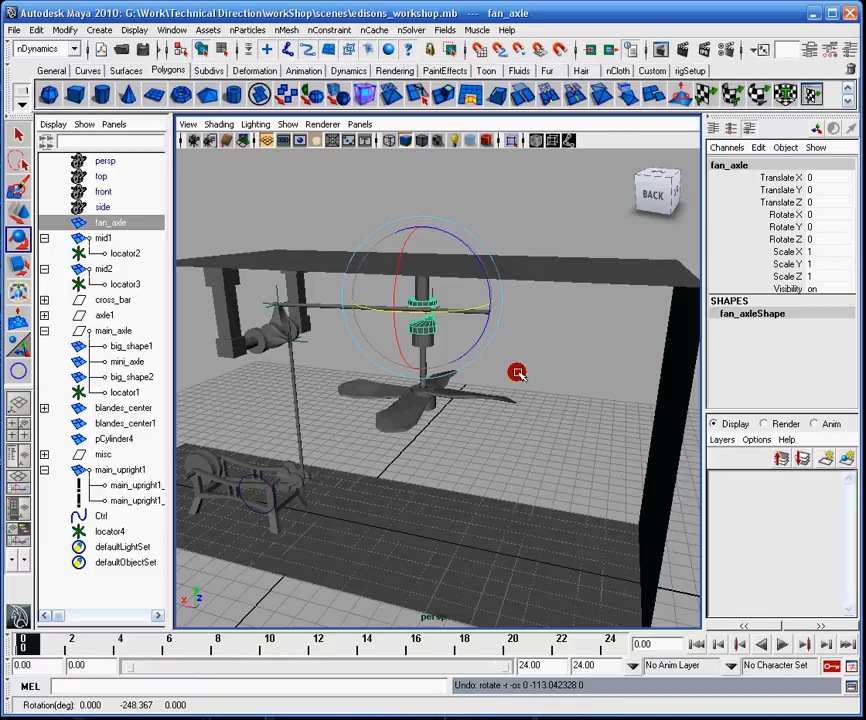
Check the Ctrl circle's Rotate Z animation by scrubbing from frame 0 to 24, and return to frame 0
left_click(257, 474)
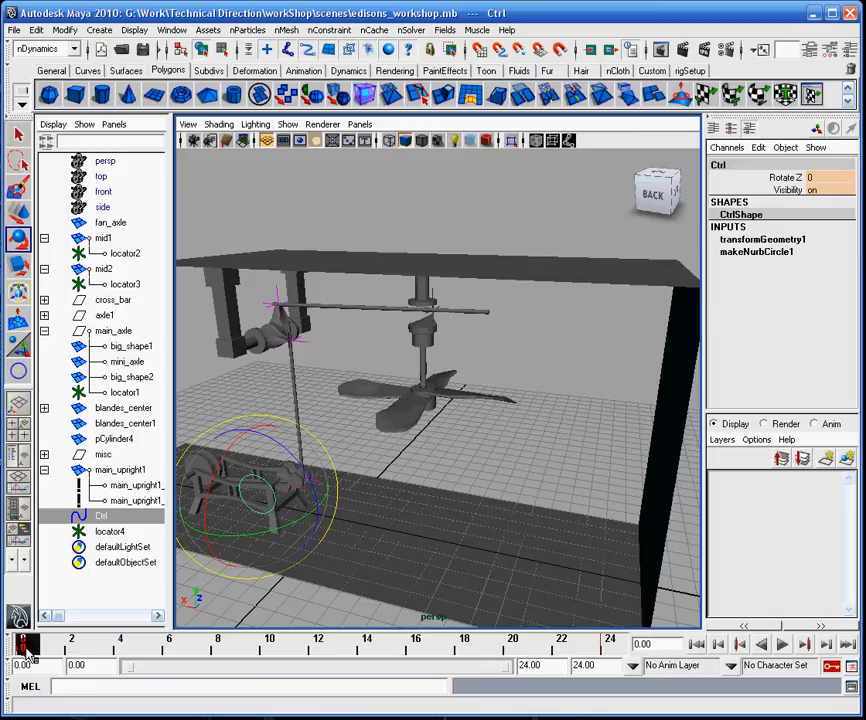
left_click_drag(25, 646, 648, 636)
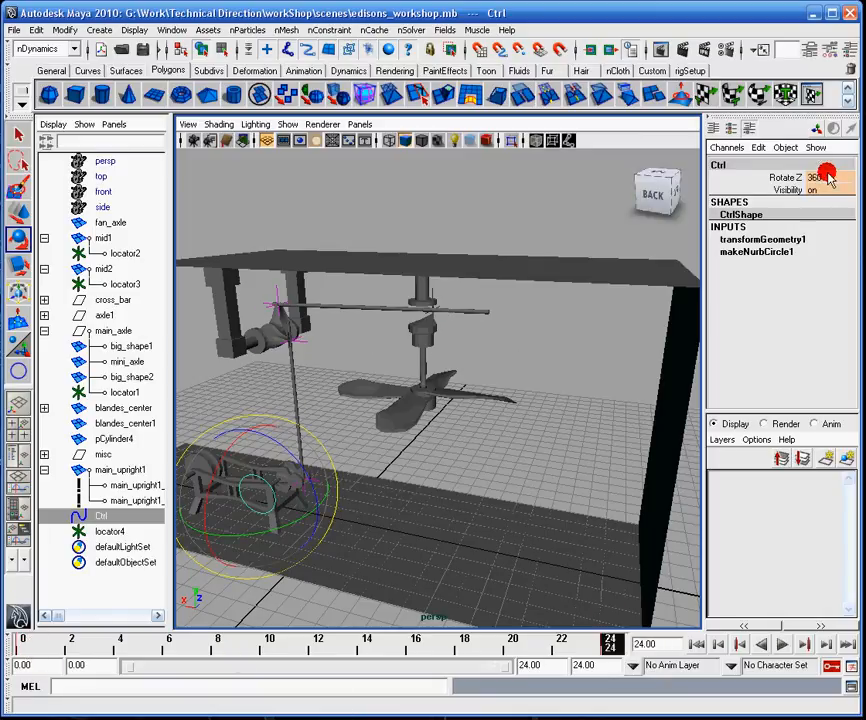
left_click(18, 648)
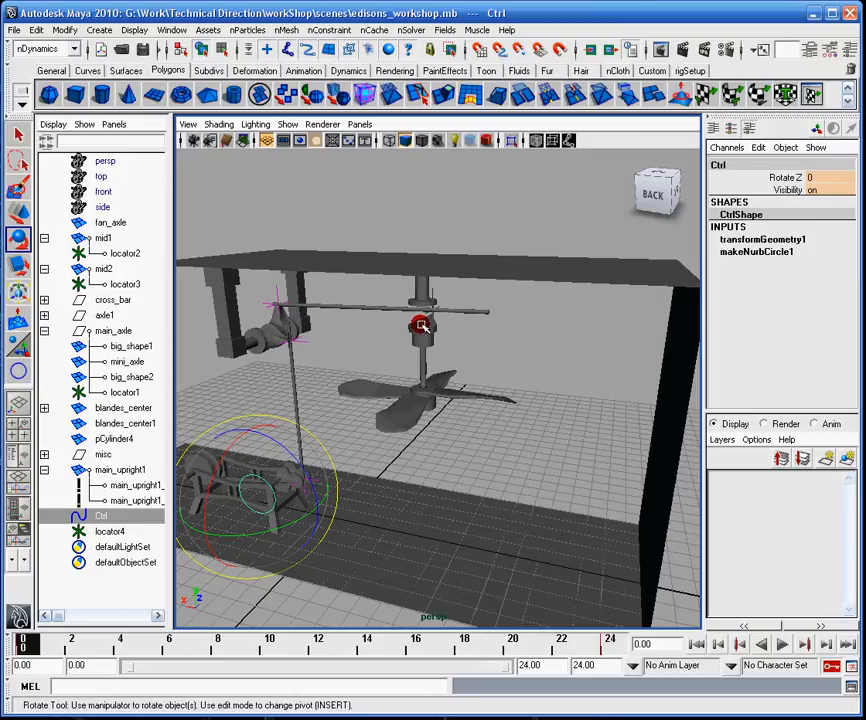
Try rotating the fan_axle about Y by about 106 degrees, and reset its Rotate Y to 0
left_click(421, 326)
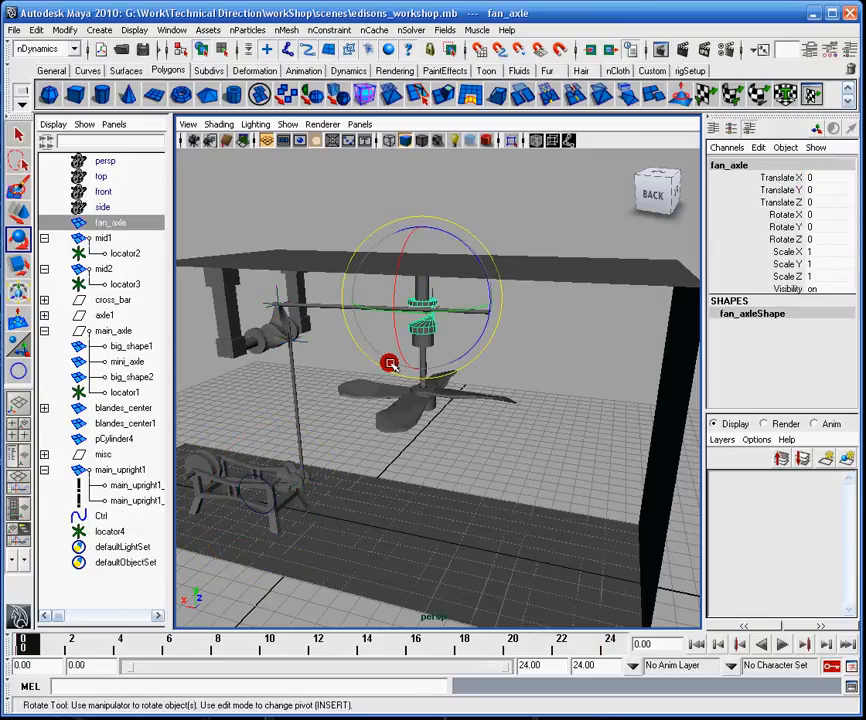
mouse_move(415, 310)
left_mouse_down()
mouse_move(400, 315)
mouse_move(422, 310)
left_mouse_up()
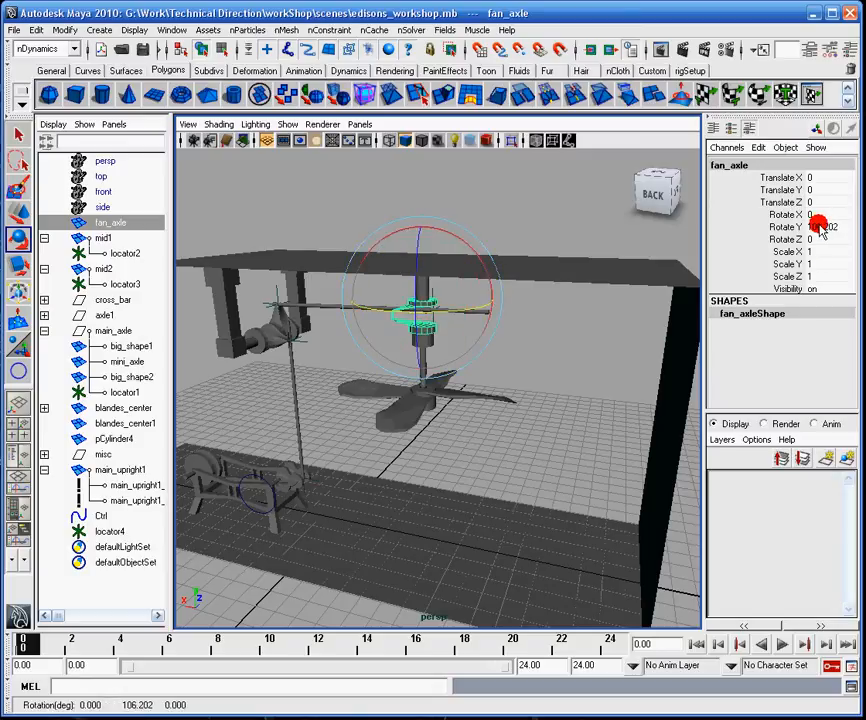
left_click(828, 227)
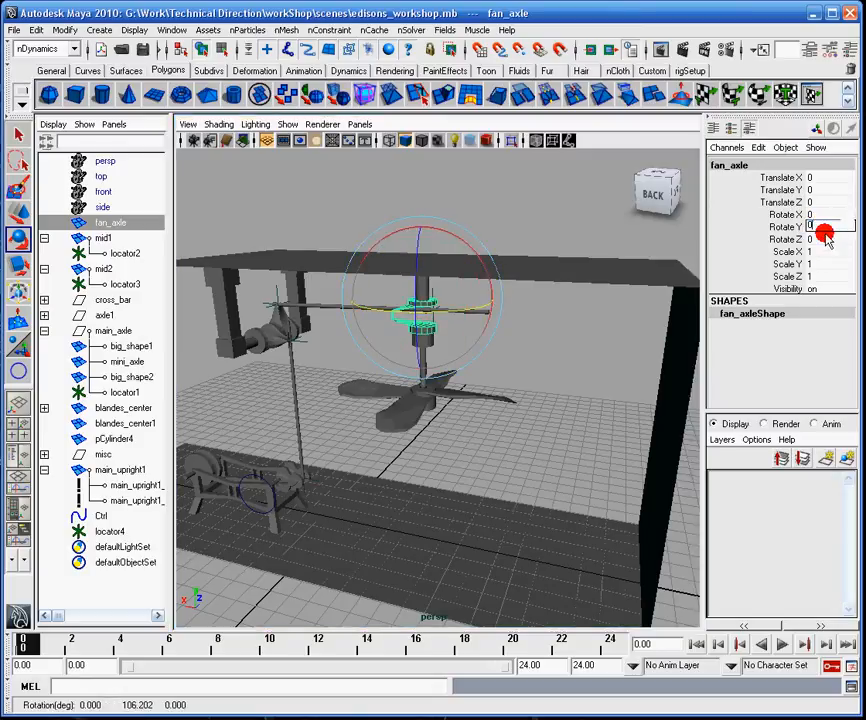
key("Return")
left_click(486, 232)
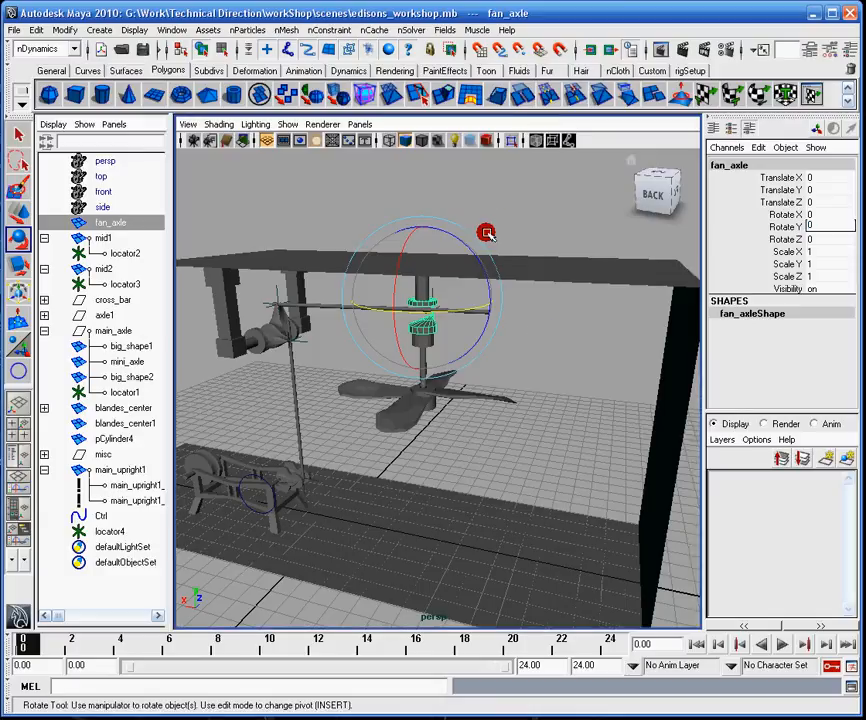
Open the Expression Editor for the fan_axle's Rotate Y channel
left_click_drag(486, 232, 526, 331, "alt")
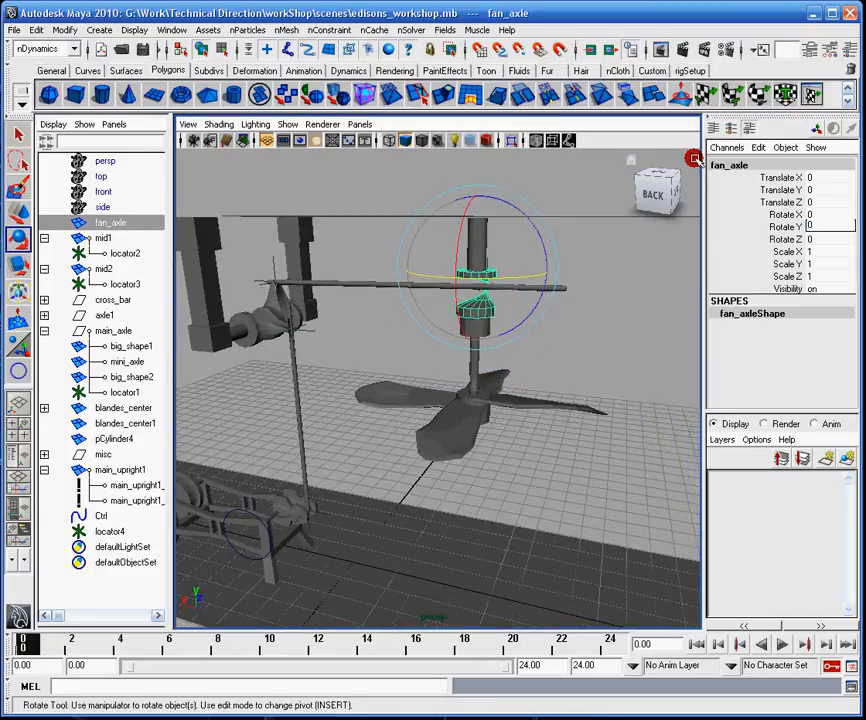
left_click(796, 227)
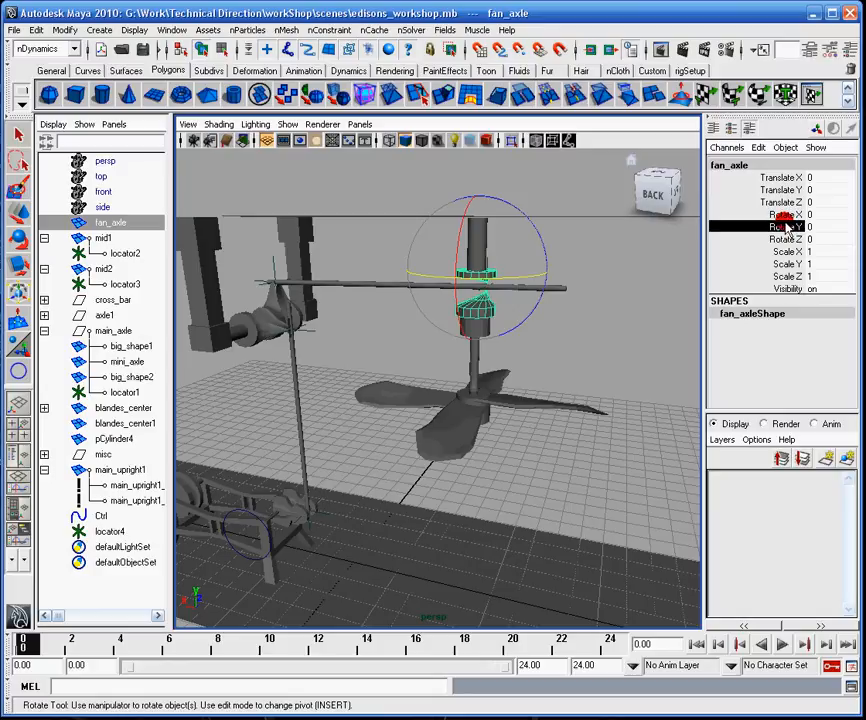
left_click(761, 149)
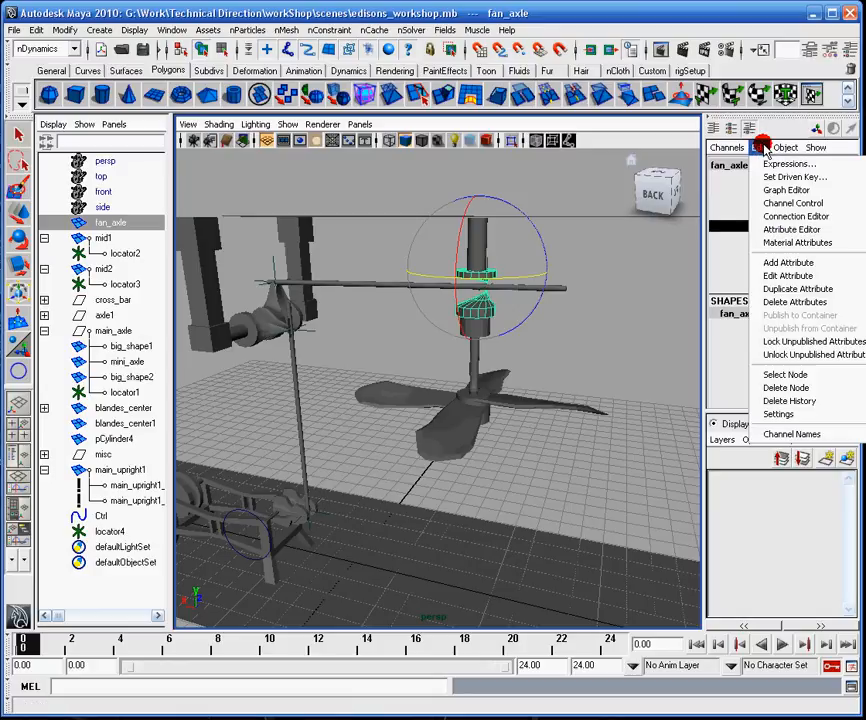
left_click(770, 163)
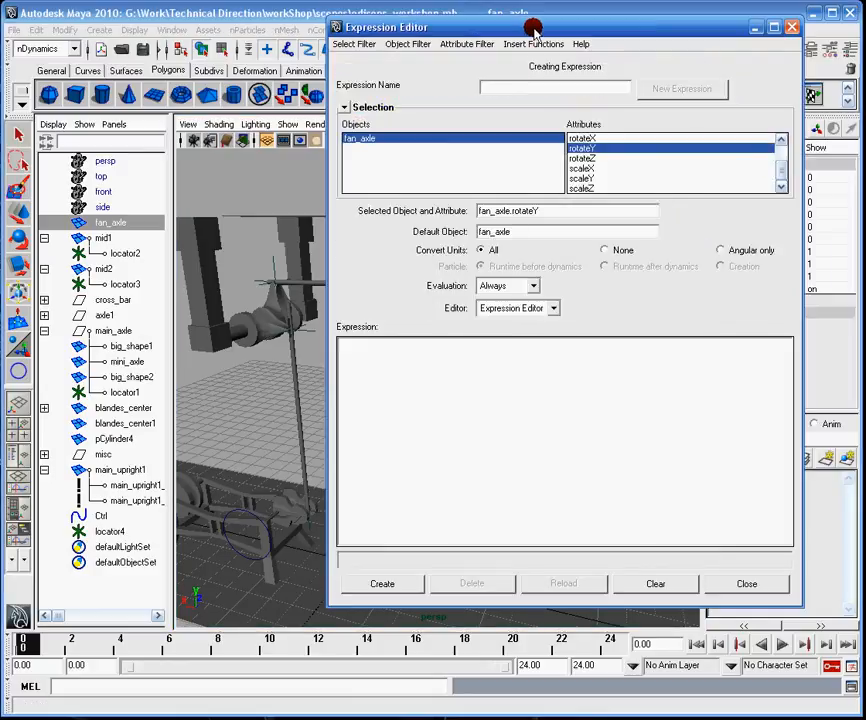
Copy the attribute name fan_axle.rotateY into the expression, enlarge its text, and start the assignment fan_axle.rotateY =
left_click_drag(535, 23, 418, 60)
left_click_drag(435, 244, 213, 230)
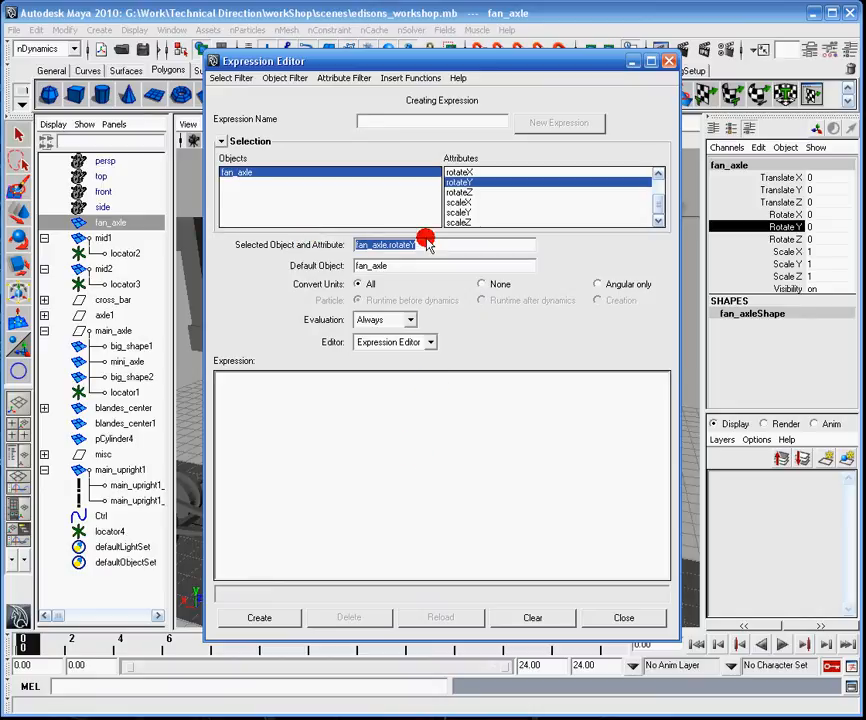
left_click(398, 410)
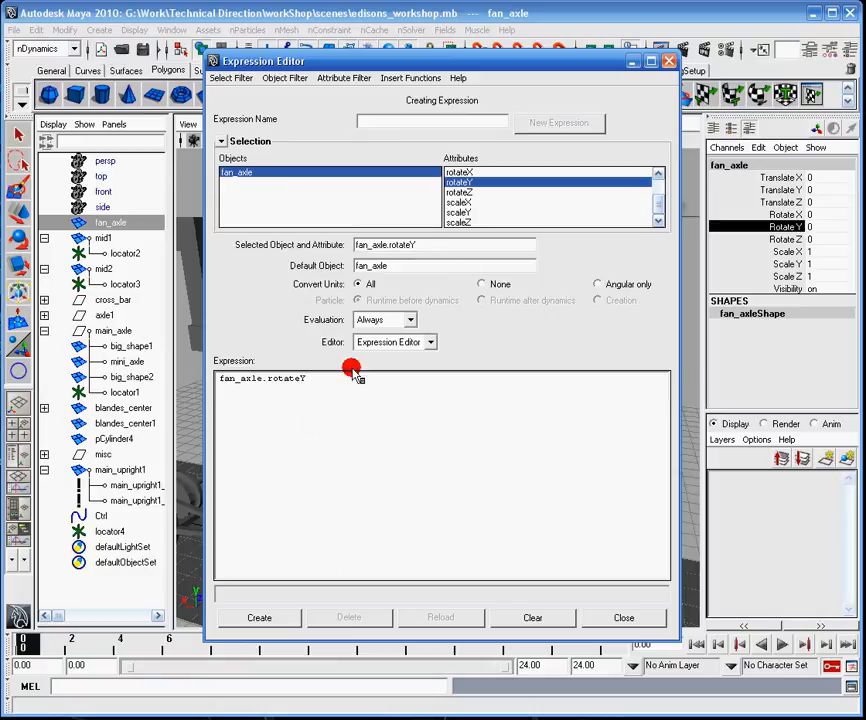
left_click_drag(306, 378, 218, 379)
key("ctrl+c")
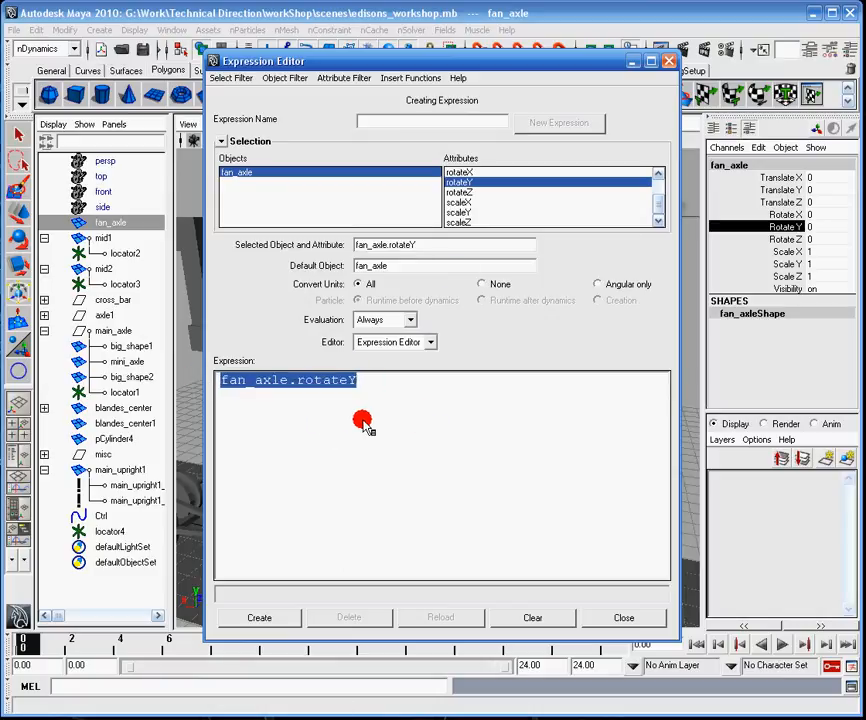
left_click(517, 403)
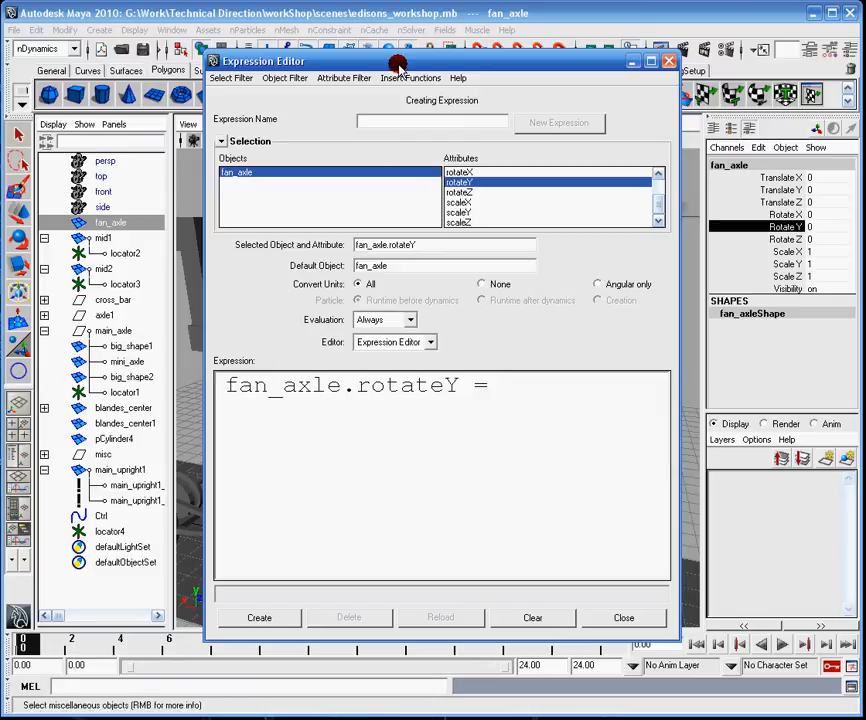
With the Ctrl circle selected, enter and create the expression fan_axle.rotateY = -Ctrl.rotateZ;
left_click_drag(396, 61, 490, 10)
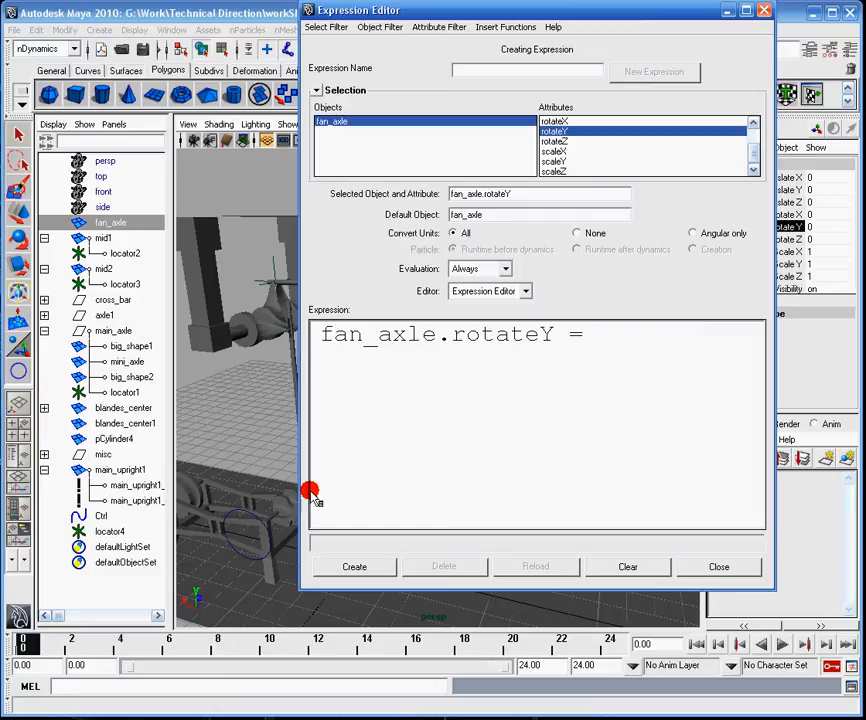
left_click(252, 514)
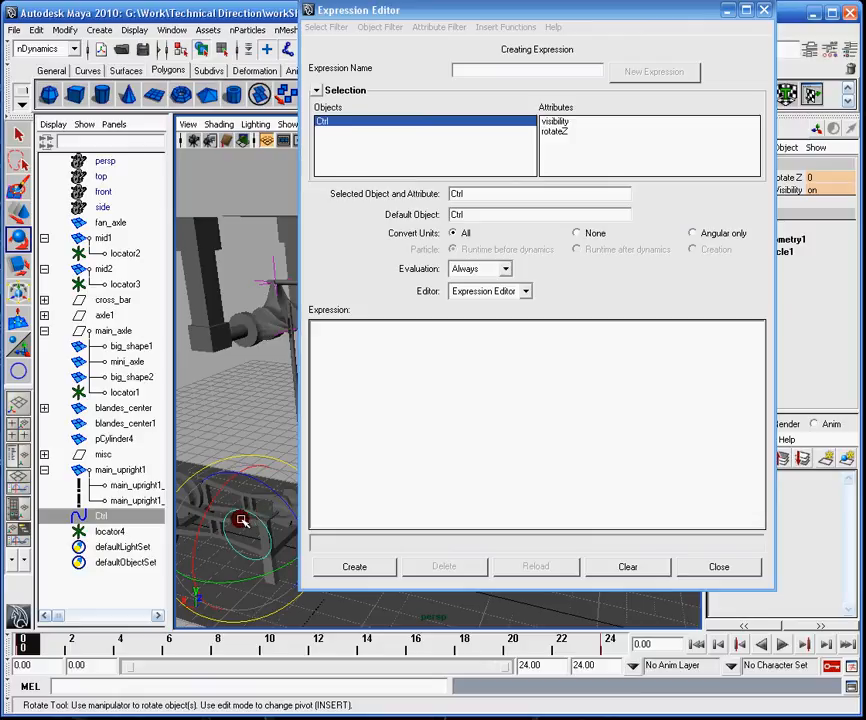
left_click(481, 342)
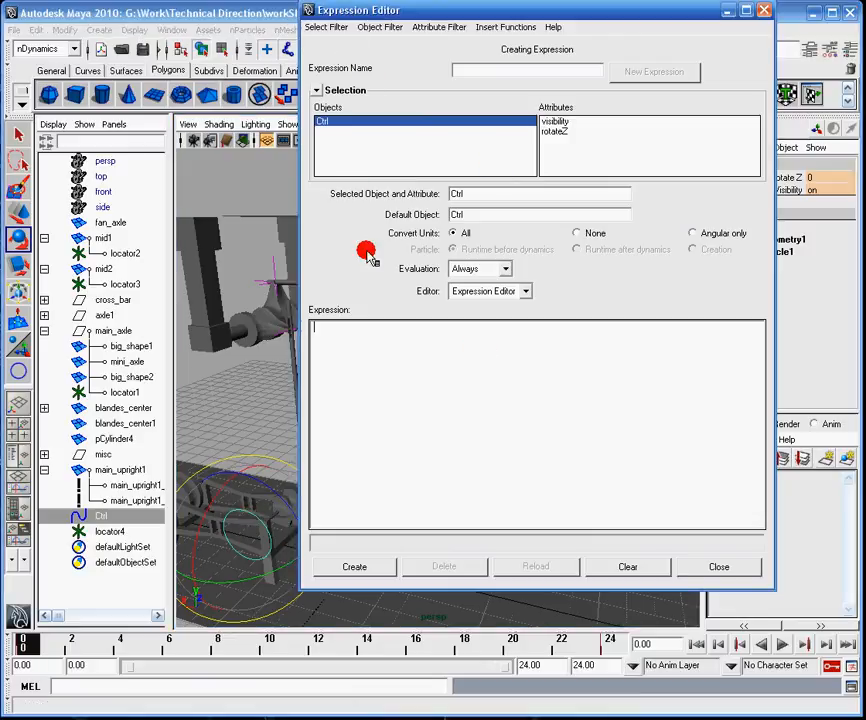
key("ctrl+v")
left_click_drag(430, 348, 315, 327)
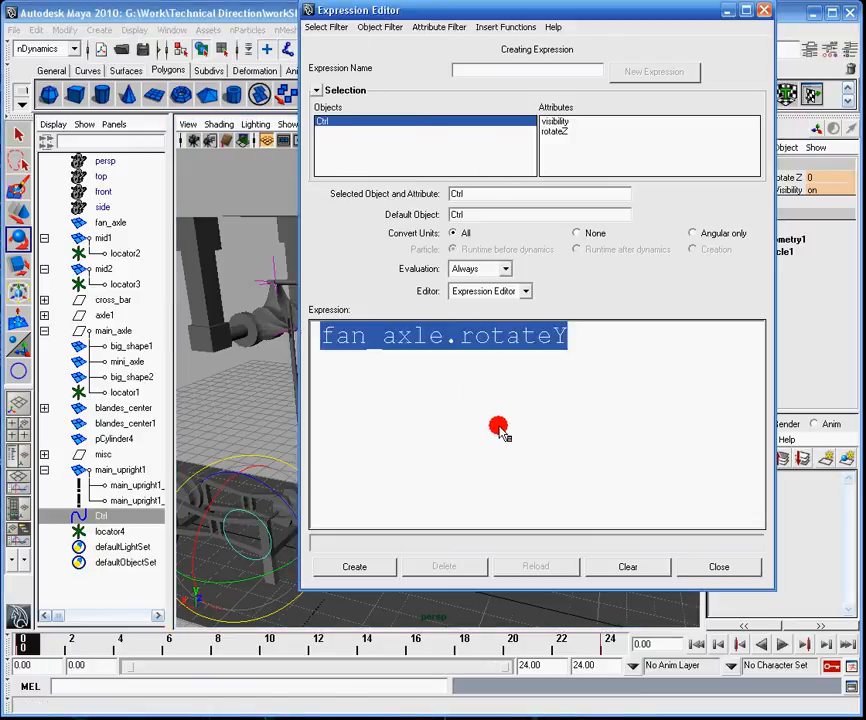
left_click(592, 370)
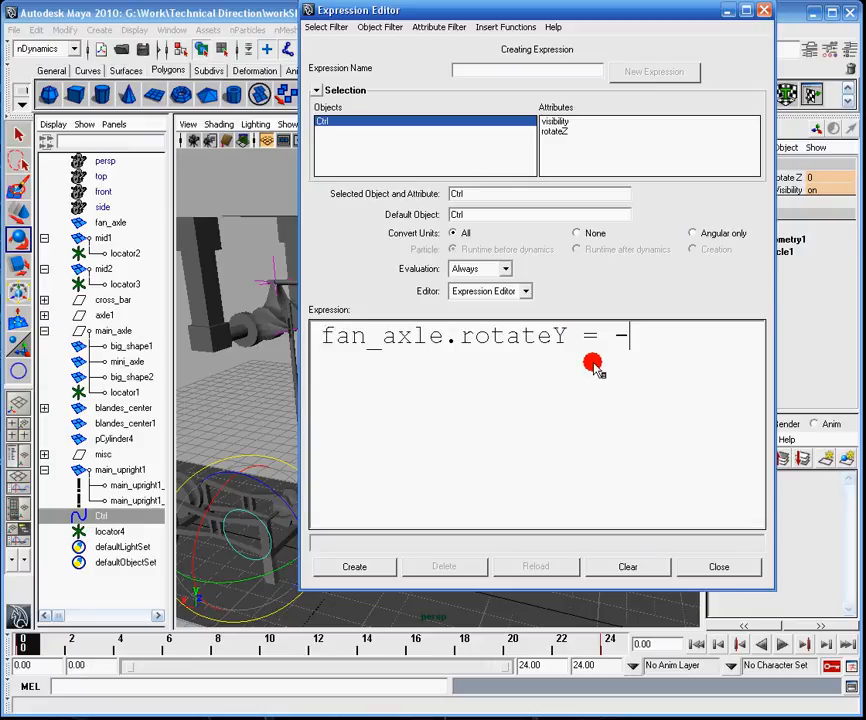
type("= -Ctrl.ro")
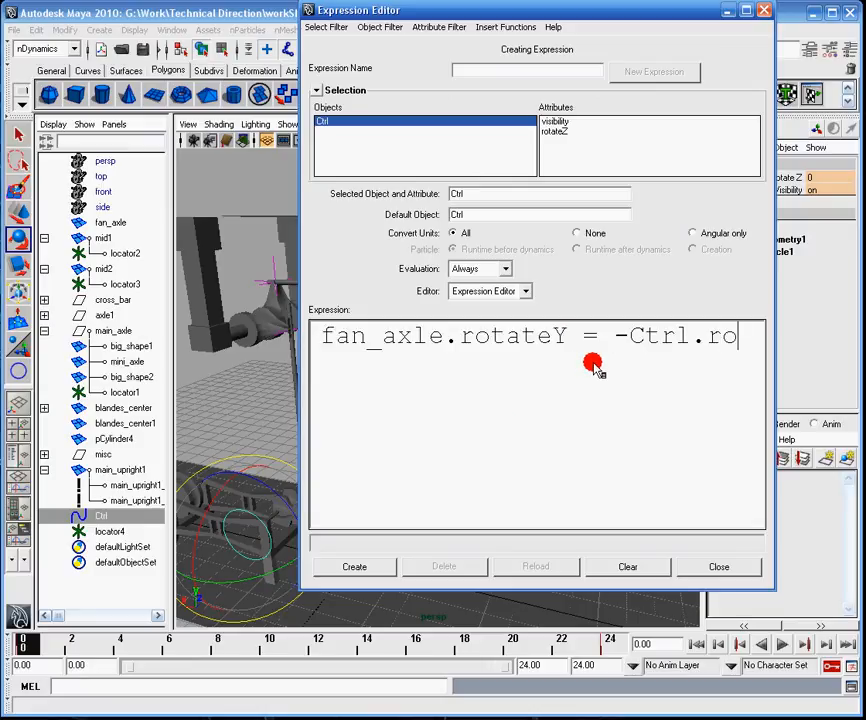
type("tate")
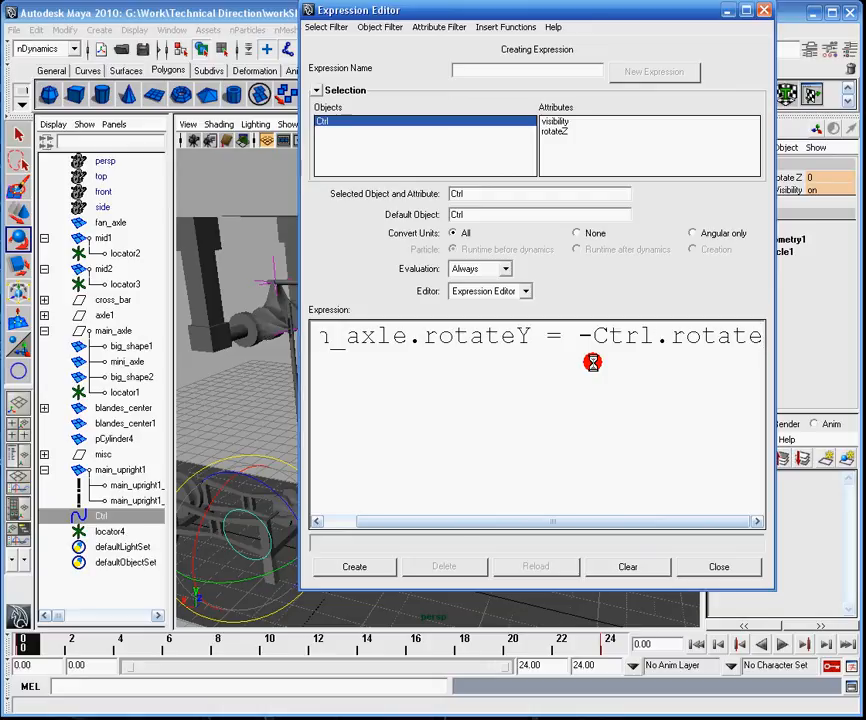
type("Z;")
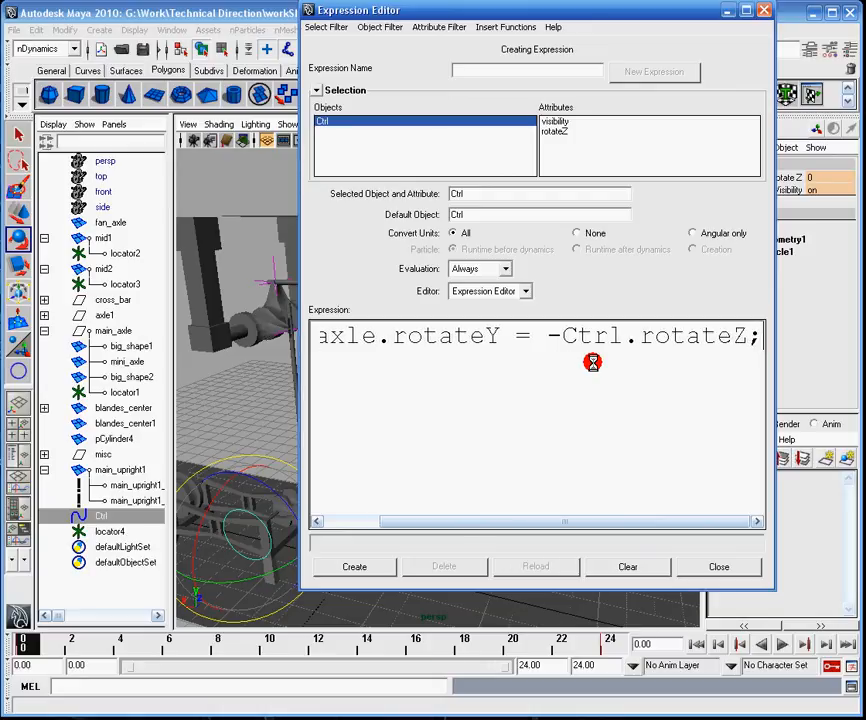
left_click(361, 566)
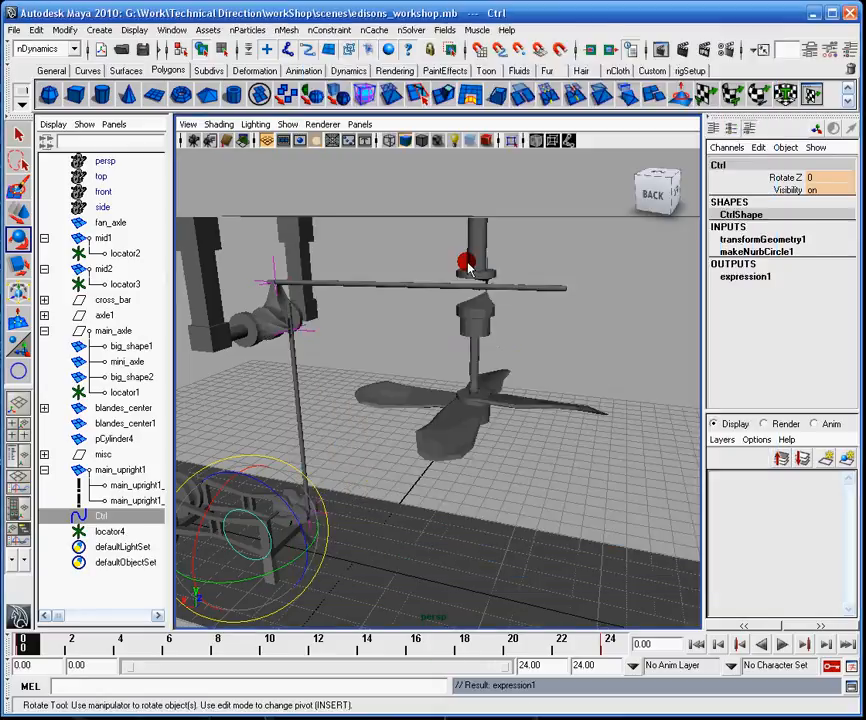
Check the fan_axle's expression-driven Y rotation by playing the animation, and return to frame 0
left_click(473, 310)
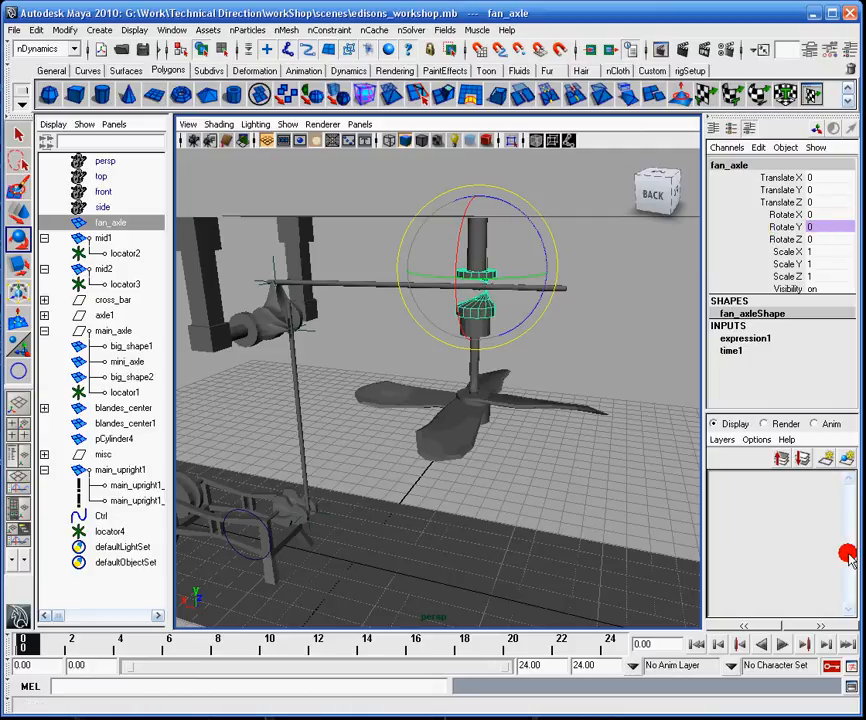
left_click(783, 645)
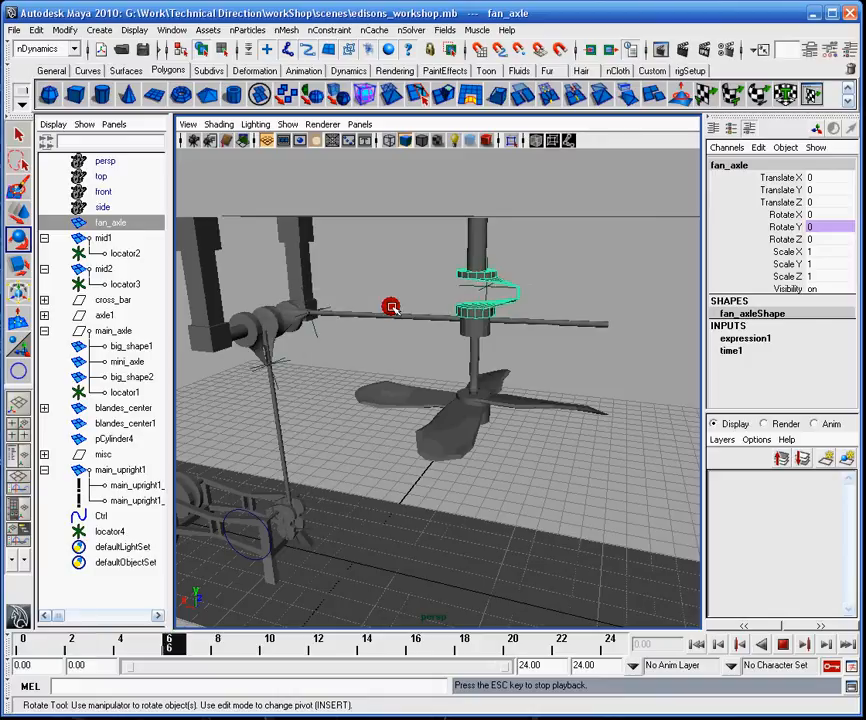
left_click(785, 643)
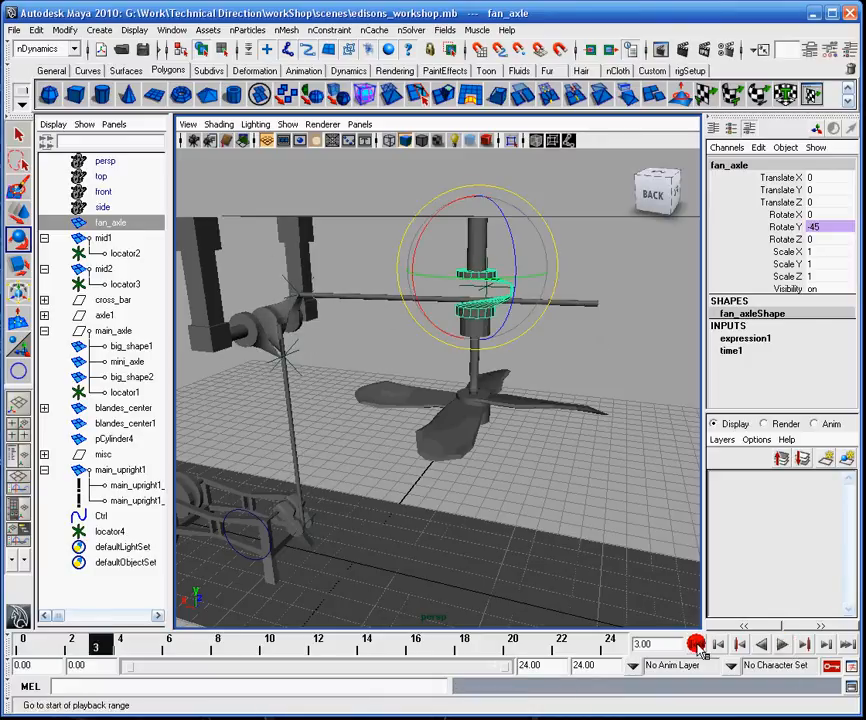
left_click(696, 643)
Switch the menu set to Animation and clear the selection
left_click(45, 48)
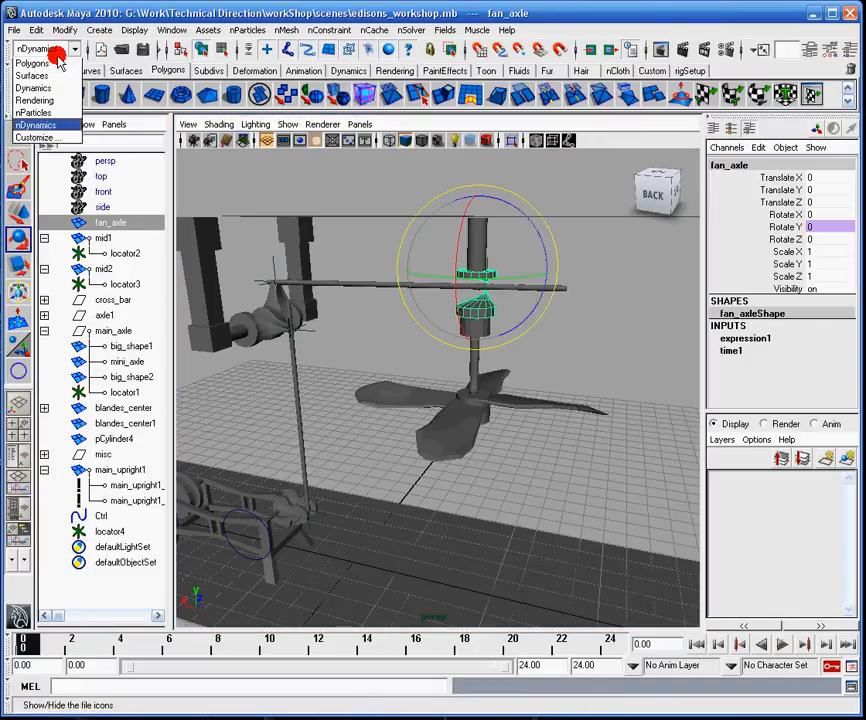
left_click(54, 58)
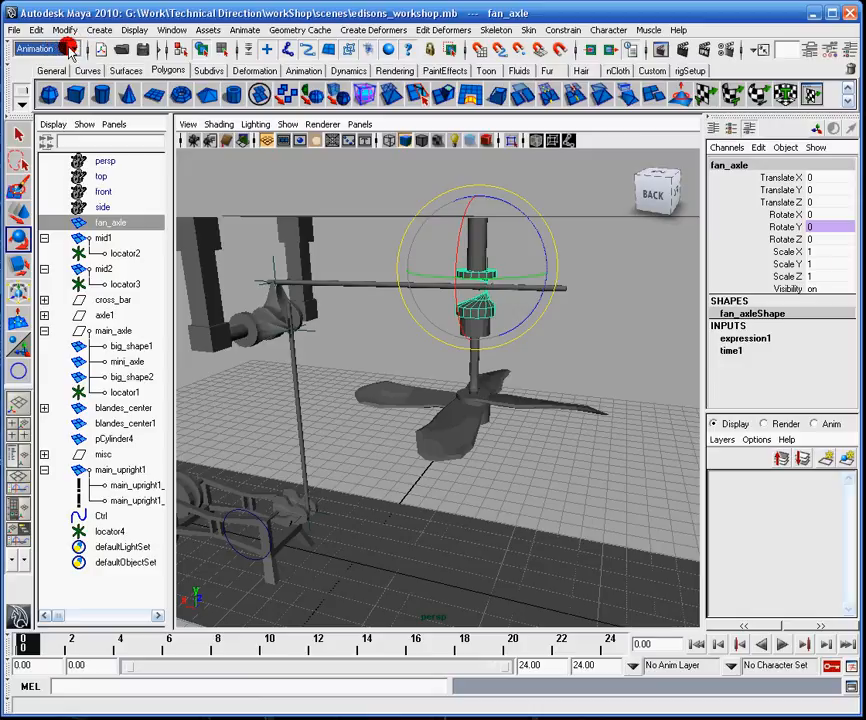
left_click(276, 182)
left_click(15, 29)
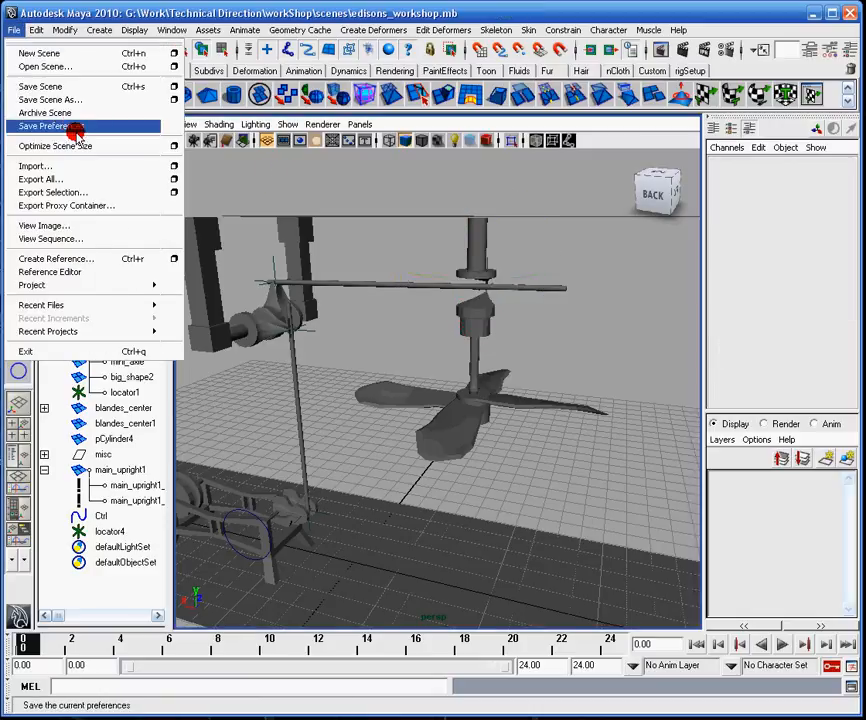
left_click(535, 278)
Play the animation from a close front view to compare the motion of the fan axle, cross bar and locator4
middle_click_drag(614, 280, 614, 323, "alt")
right_click_drag(614, 323, 620, 323, "alt")
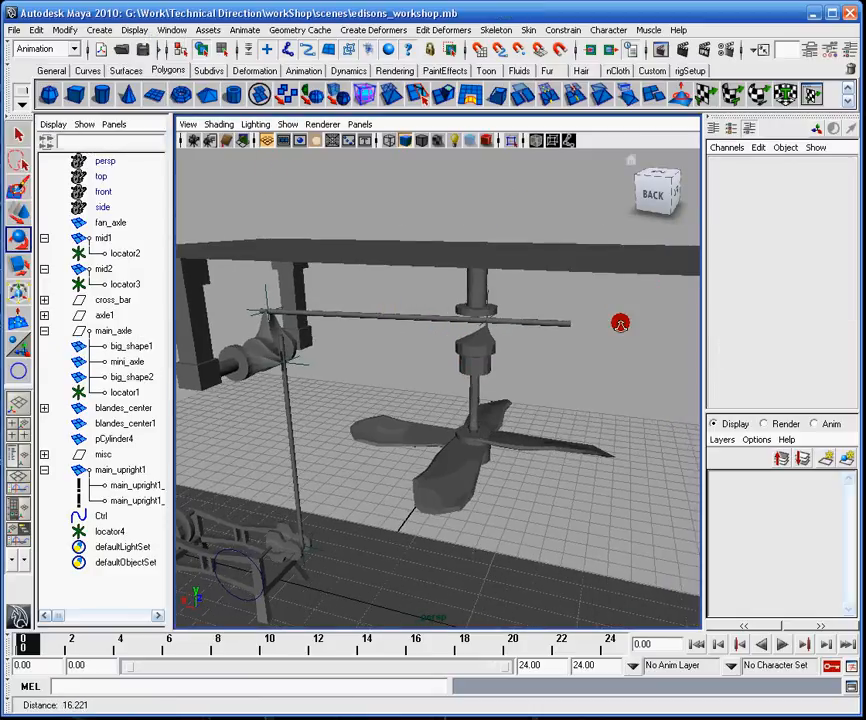
left_click_drag(620, 323, 487, 377, "alt")
left_click(782, 645)
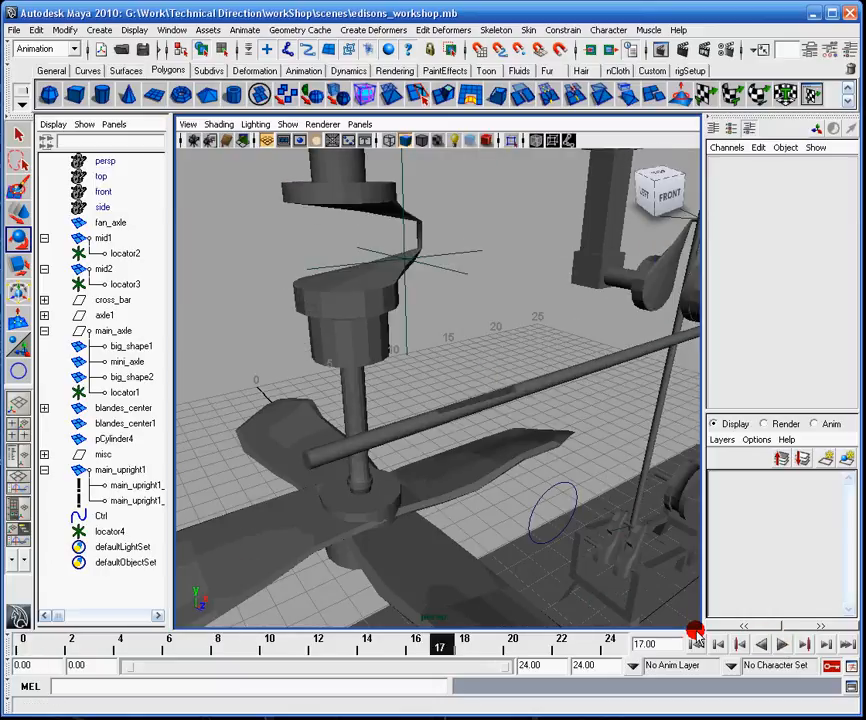
Parent locator4 under fan_axle and expand fan_axle in the scene hierarchy
left_click(398, 190)
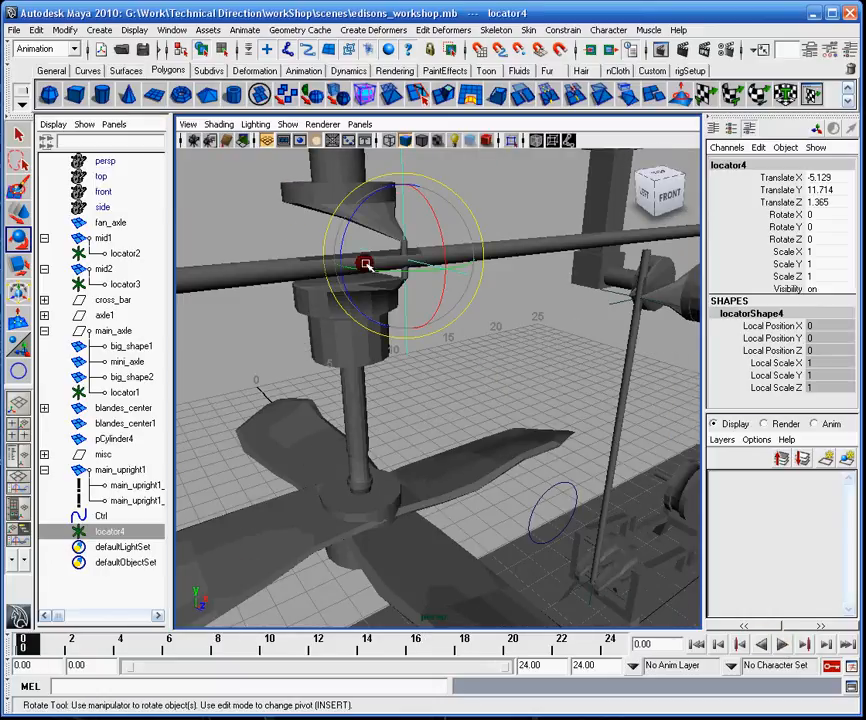
left_click(317, 195)
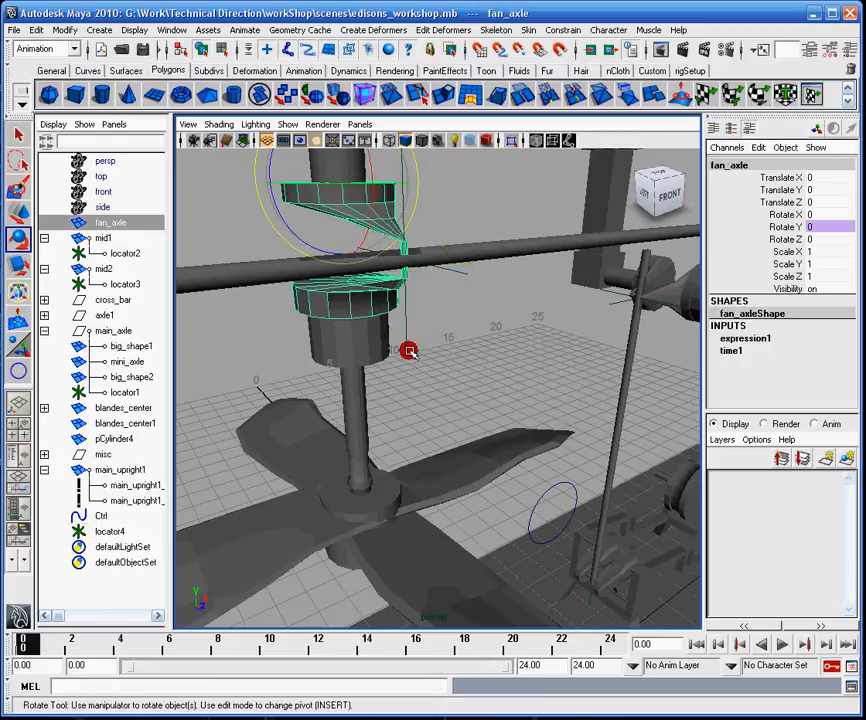
left_click_drag(405, 338, 435, 323, "alt")
middle_click_drag(435, 323, 449, 381, "alt")
left_click(467, 386)
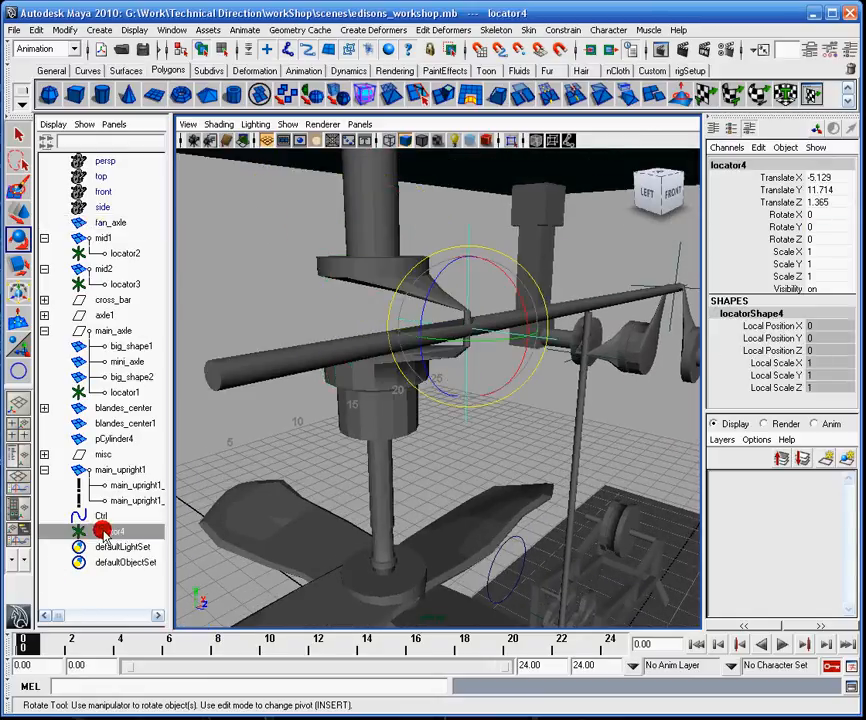
middle_click_drag(104, 533, 113, 224)
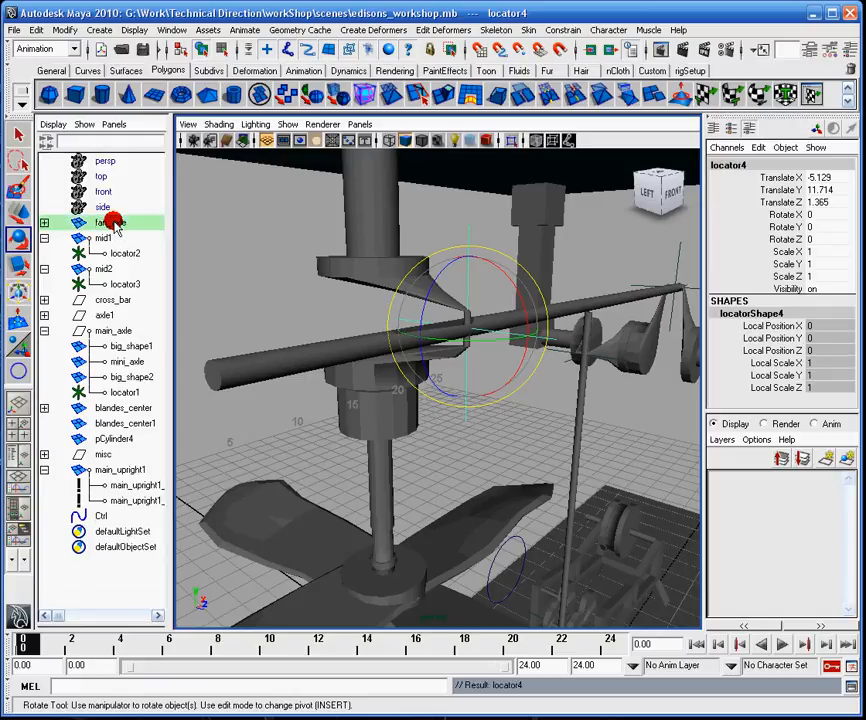
left_click(44, 222)
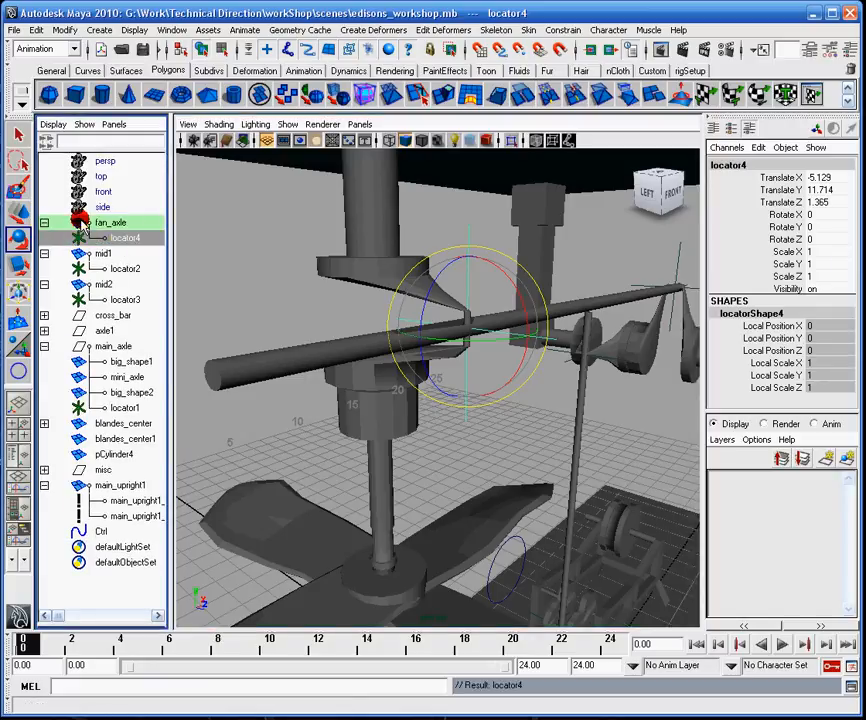
Play the animation to check that locator4 follows the fan_axle, and return to frame 0
left_click(782, 644)
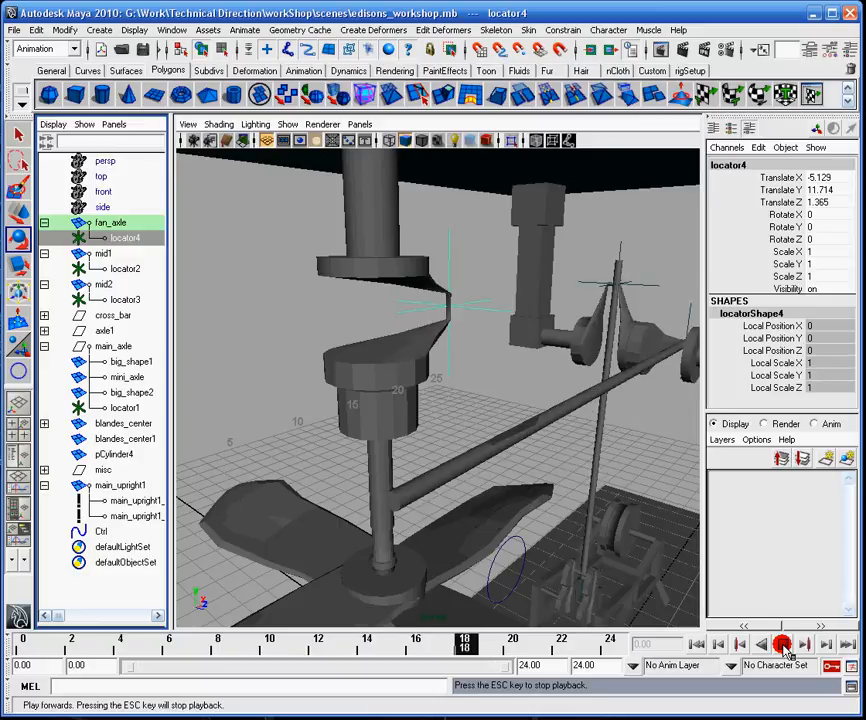
left_click(782, 644)
left_click(699, 644)
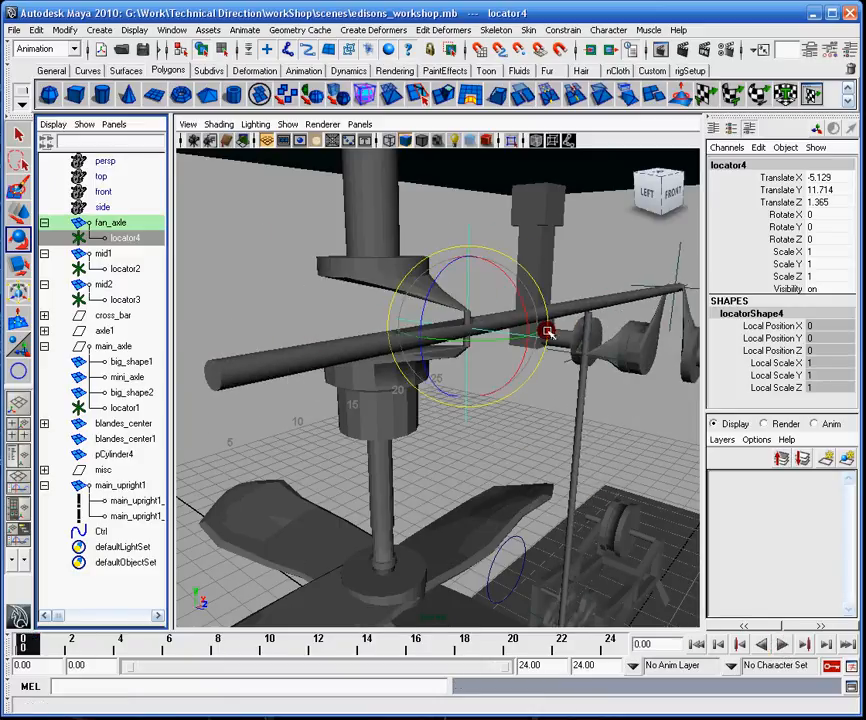
Try to aim-constrain the cross bar's polySurface1 to locator4
left_click_drag(548, 332, 520, 340, "alt")
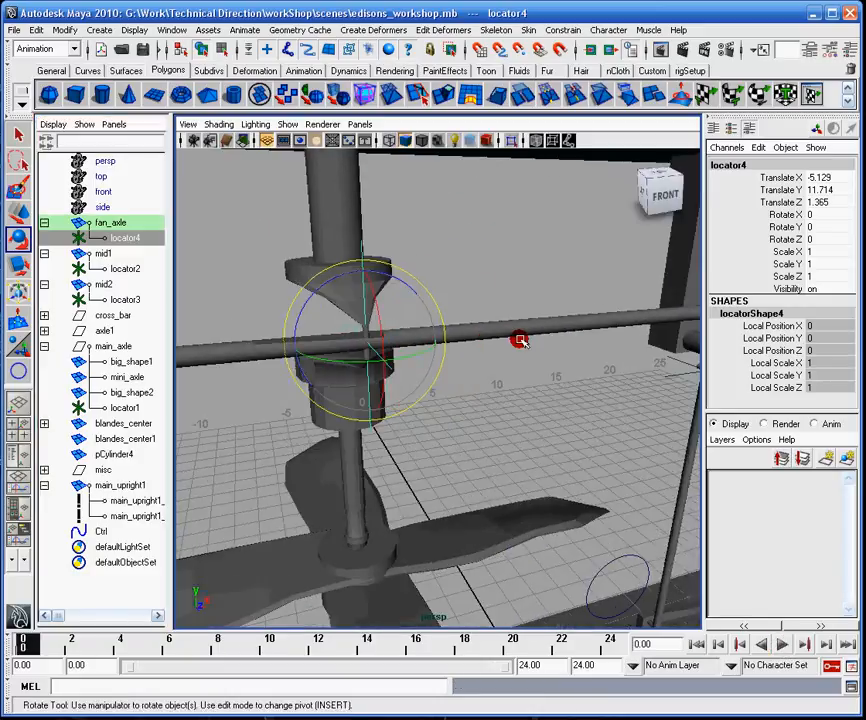
right_click_drag(520, 340, 440, 323, "alt")
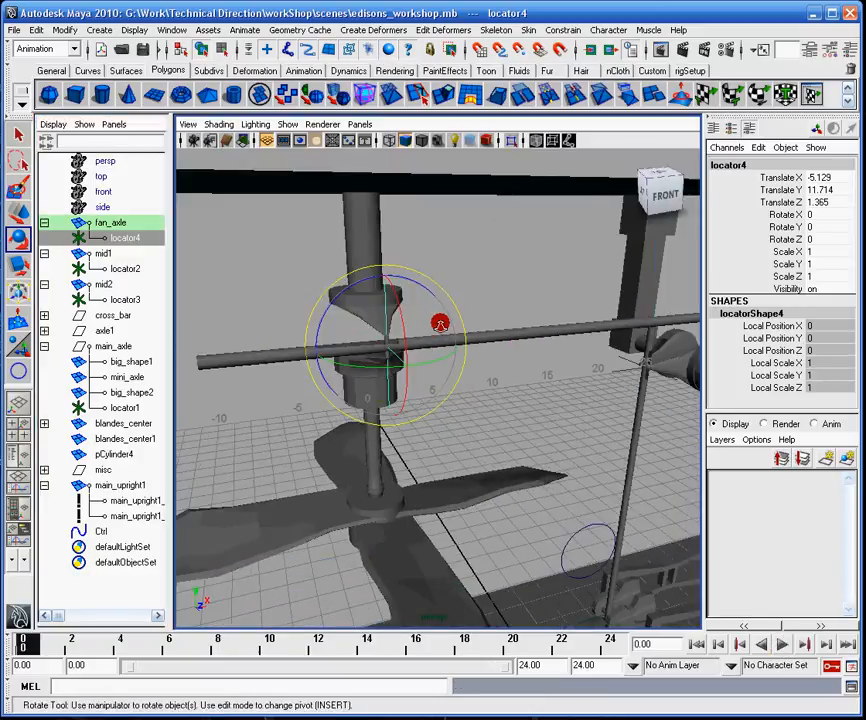
left_click(505, 333)
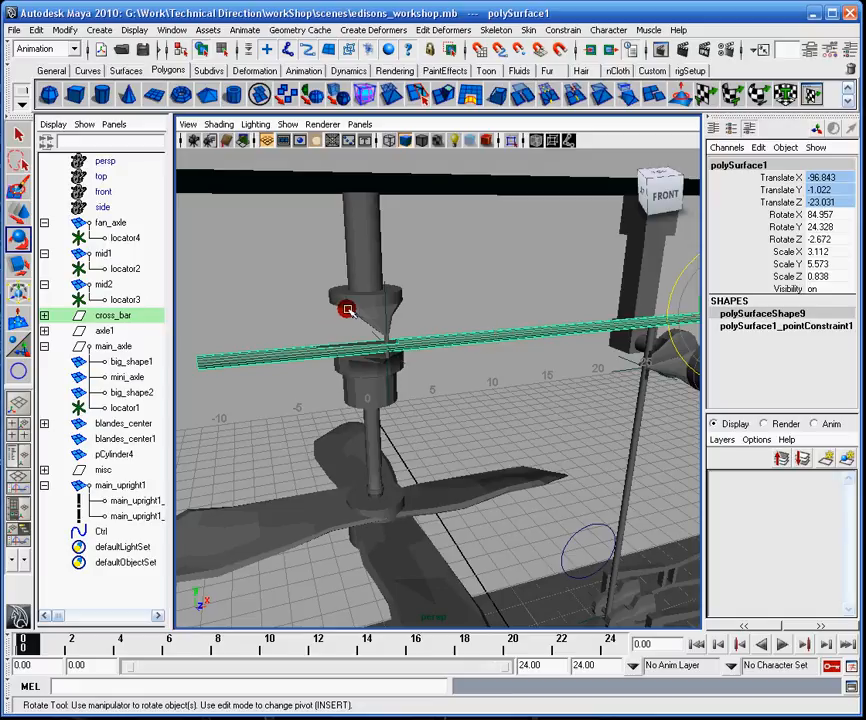
left_click_drag(348, 309, 389, 300, "alt")
middle_click_drag(455, 297, 464, 292, "alt")
right_click_drag(464, 292, 411, 356, "alt")
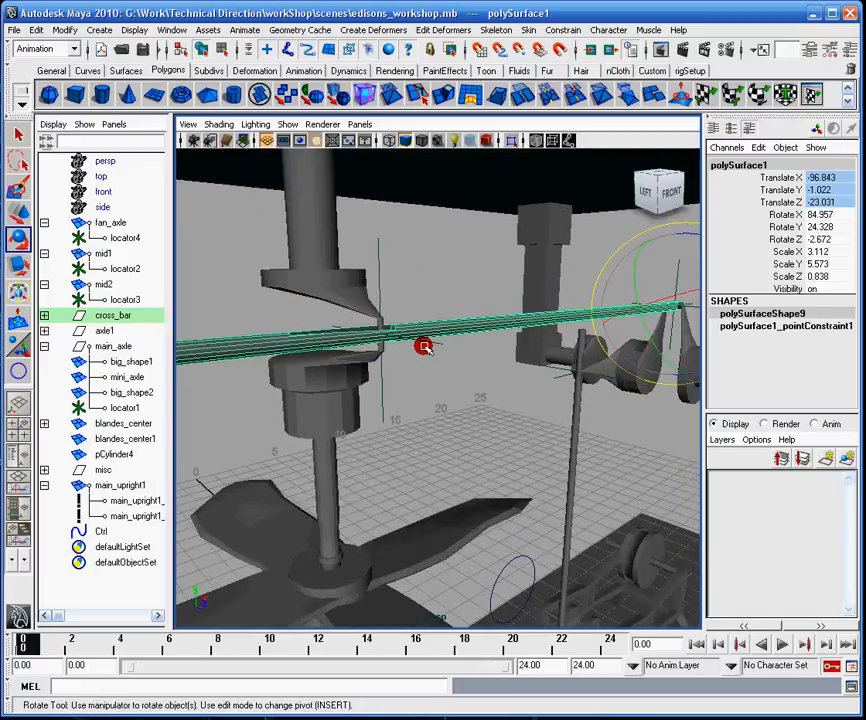
left_click(377, 279)
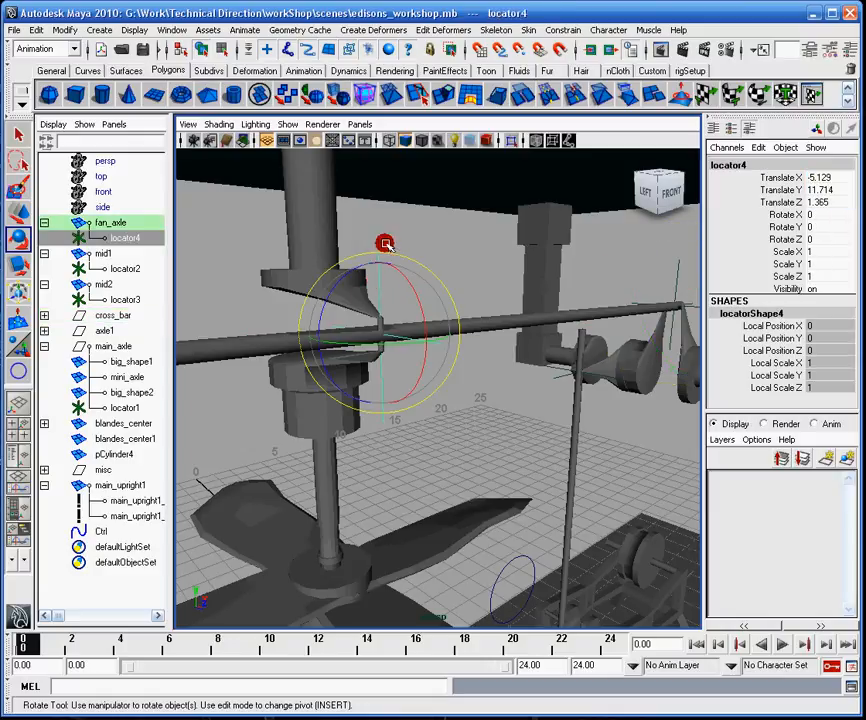
left_click(517, 327)
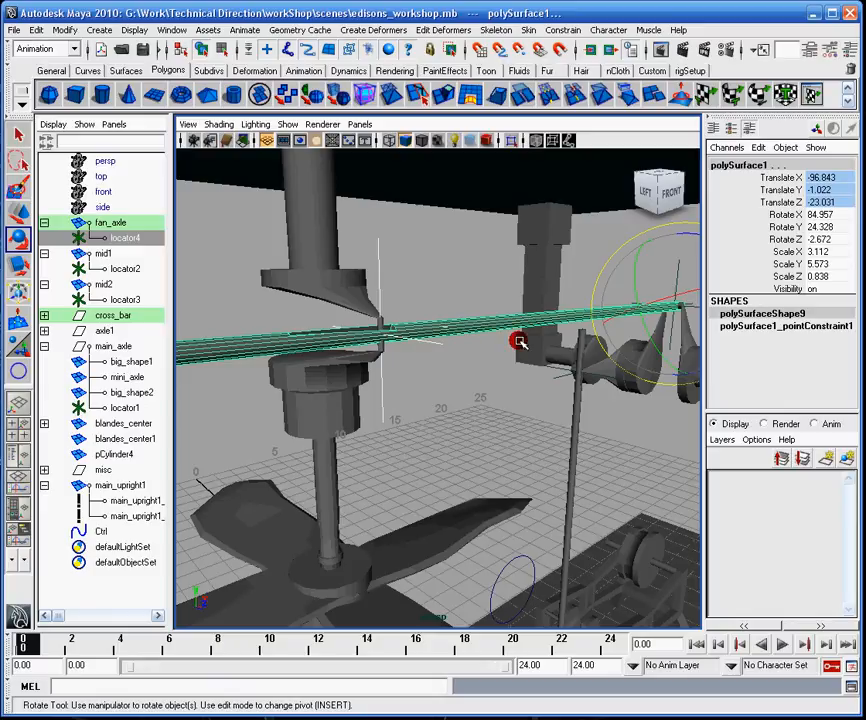
left_click(563, 30)
left_click(566, 66)
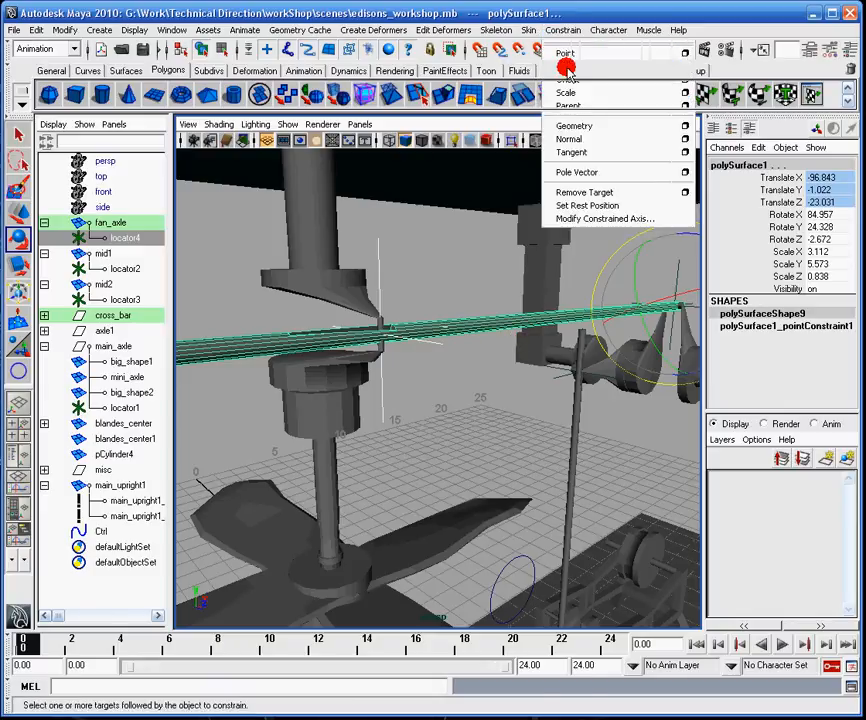
Examine the constrained cross bar's orientation from several sides, and undo the aim constraint
left_click_drag(506, 354, 553, 356, "alt")
middle_click_drag(617, 336, 449, 344, "alt")
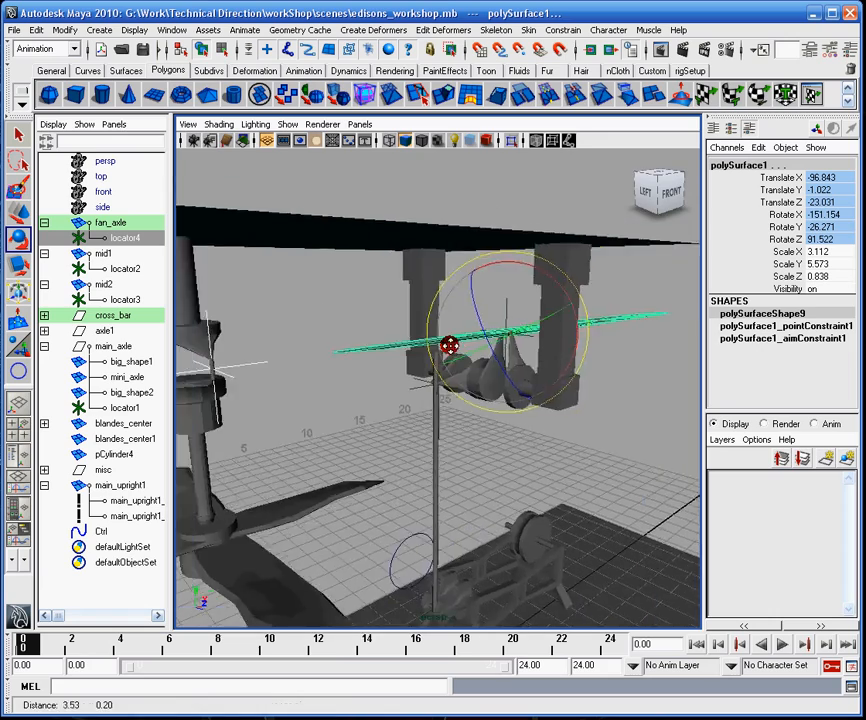
left_click_drag(449, 344, 387, 346, "alt")
middle_click_drag(560, 365, 356, 354, "alt")
right_click_drag(356, 354, 514, 480, "alt")
left_click_drag(597, 414, 484, 412, "alt")
middle_click_drag(484, 412, 189, 464, "alt")
right_click_drag(189, 464, 390, 352, "alt")
left_click_drag(488, 345, 572, 350, "alt")
middle_click_drag(578, 350, 432, 361, "alt")
left_click_drag(432, 361, 470, 360, "alt")
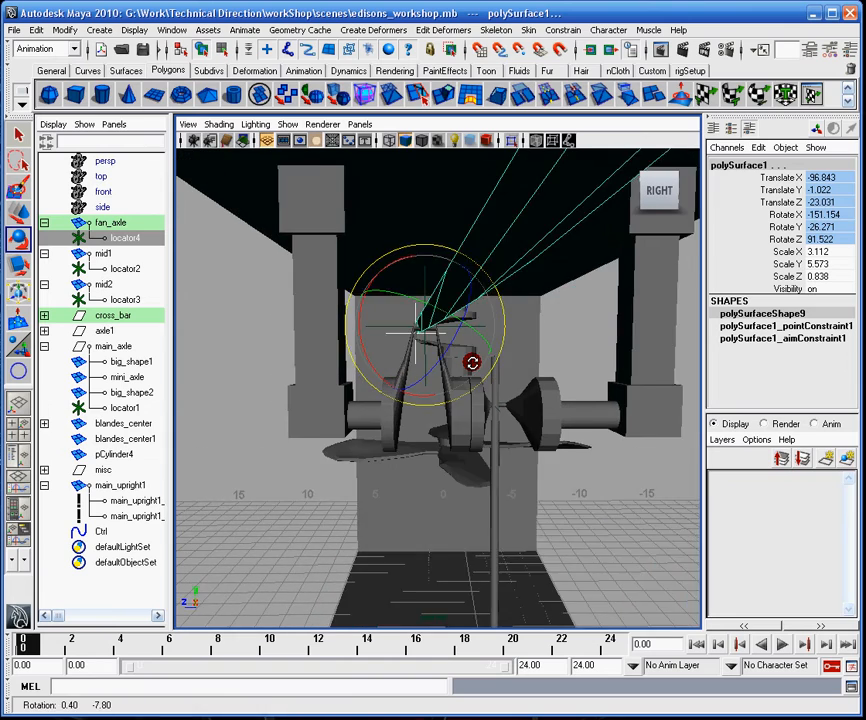
right_click_drag(470, 360, 406, 361, "alt")
left_click_drag(406, 361, 396, 373, "alt")
right_click_drag(396, 373, 319, 350, "alt")
left_click_drag(319, 350, 440, 402, "alt")
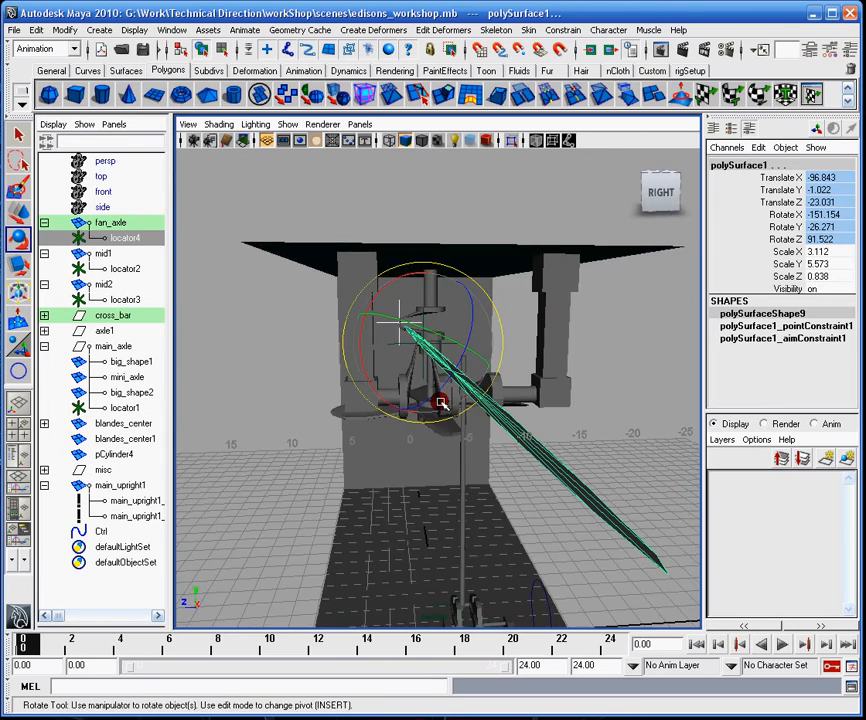
left_click_drag(513, 455, 576, 427, "alt")
right_click_drag(576, 427, 581, 414, "alt")
middle_click_drag(581, 414, 595, 410, "alt")
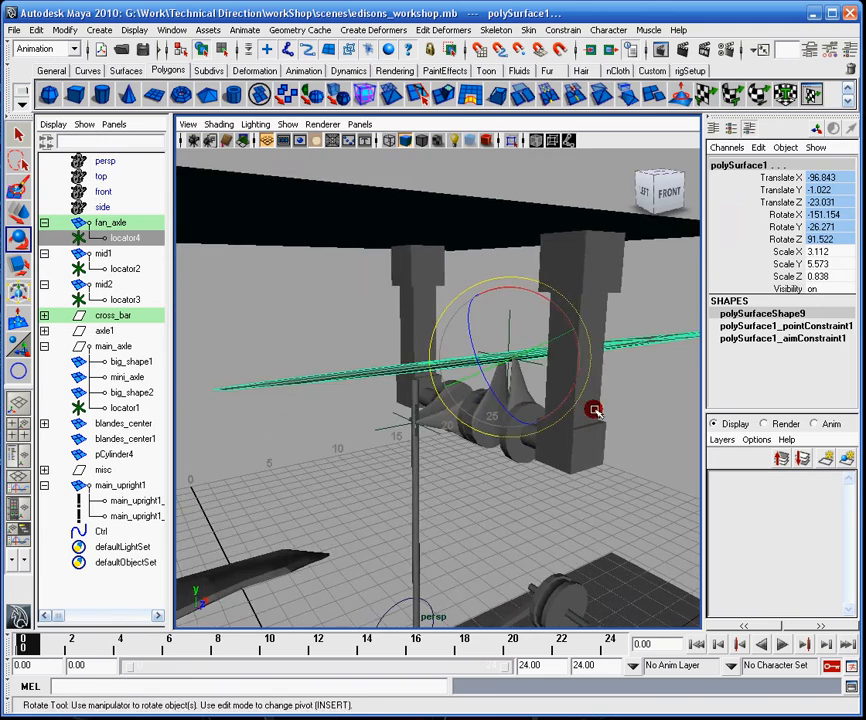
right_click_drag(595, 410, 360, 377, "alt")
middle_click_drag(360, 377, 419, 392, "alt")
right_click_drag(419, 392, 483, 428, "alt")
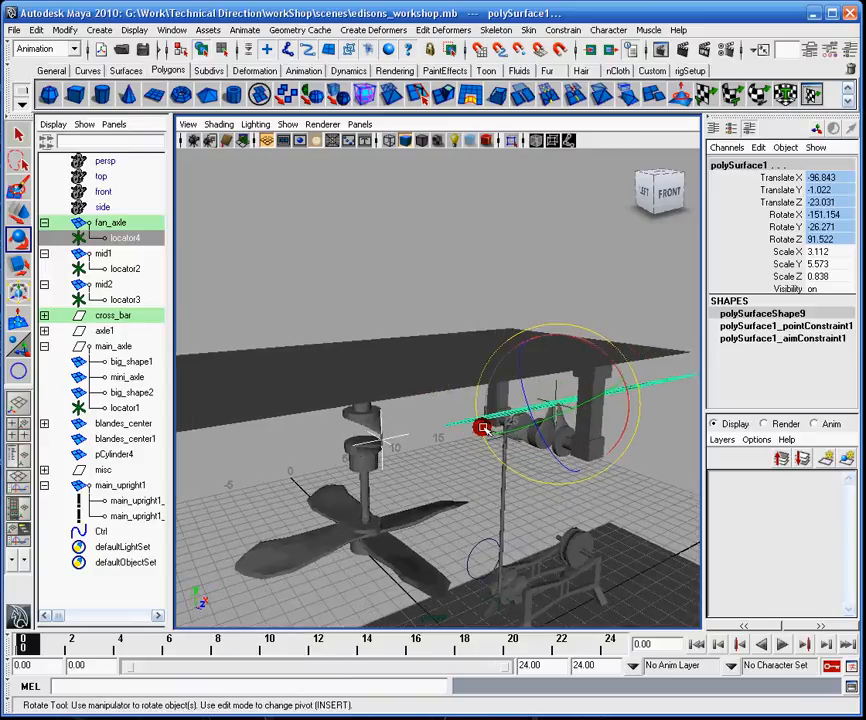
left_click_drag(483, 428, 495, 364, "alt")
right_click_drag(495, 364, 535, 394, "alt")
middle_click_drag(535, 394, 511, 439, "alt")
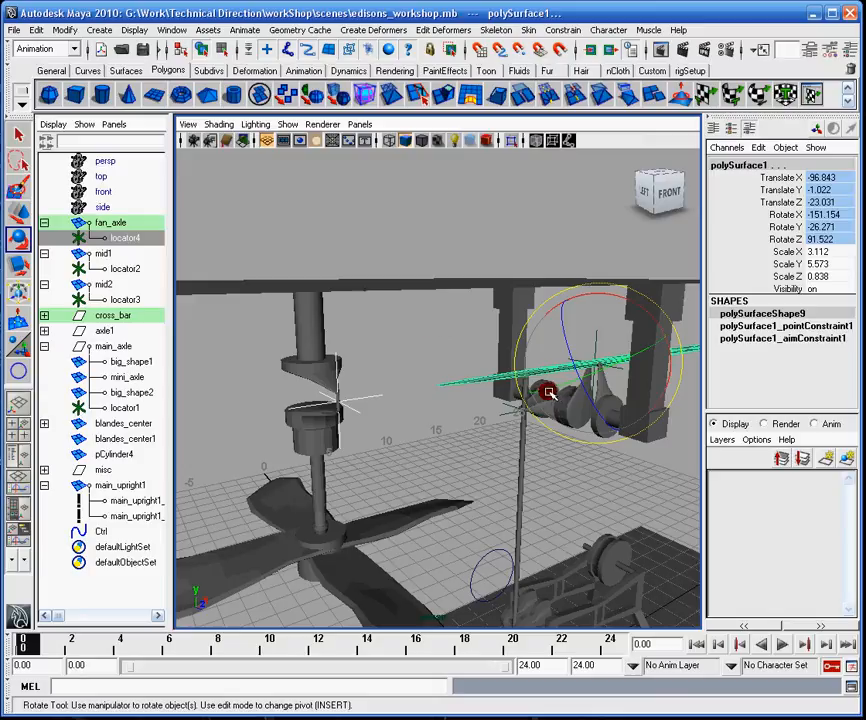
key("ctrl+z")
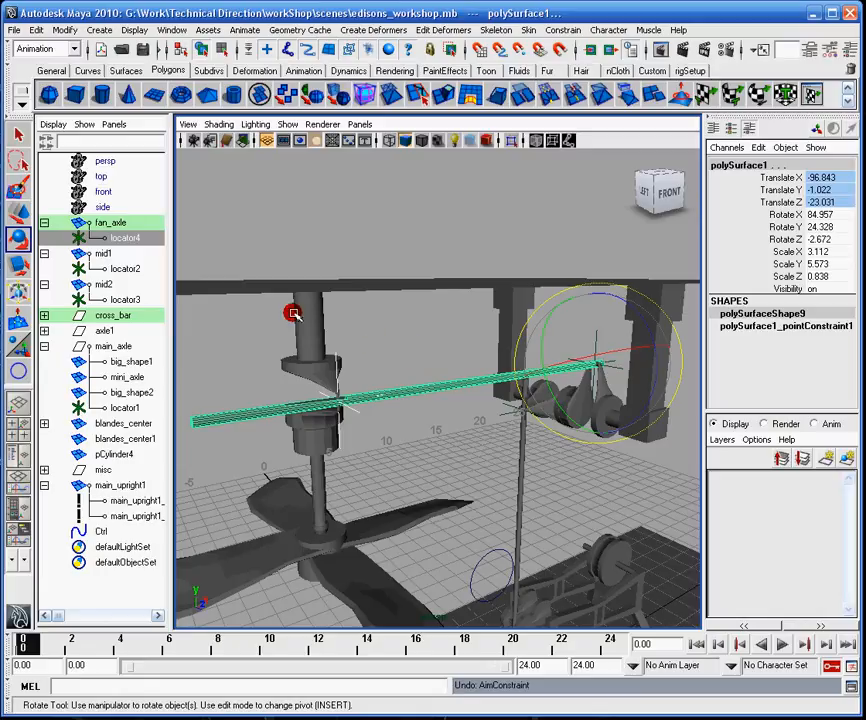
Select the cross bar's polySurface1 and expand cross_bar and polySurface1 in the scene hierarchy
left_click(96, 223)
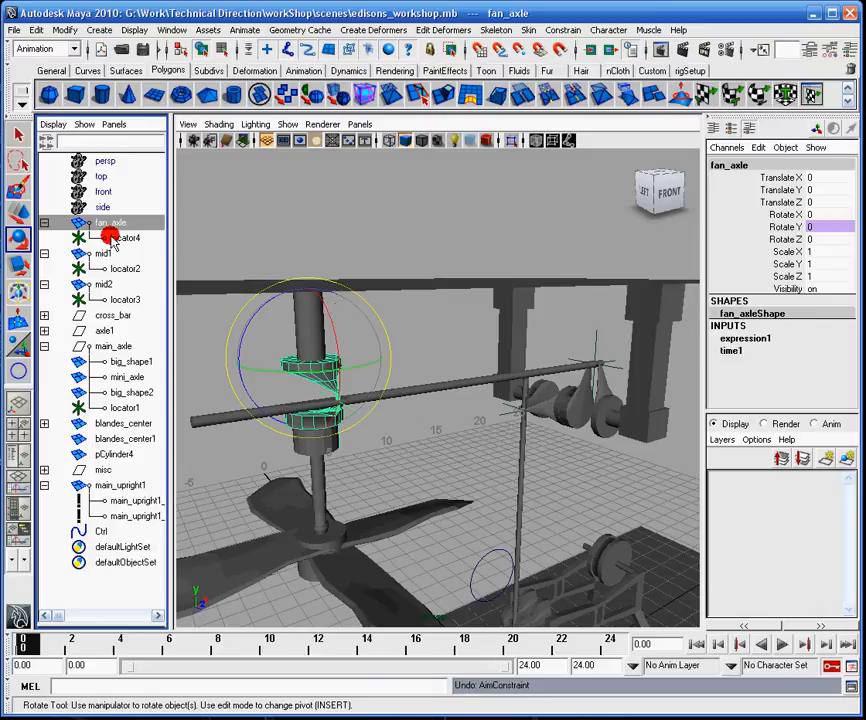
left_click(439, 388)
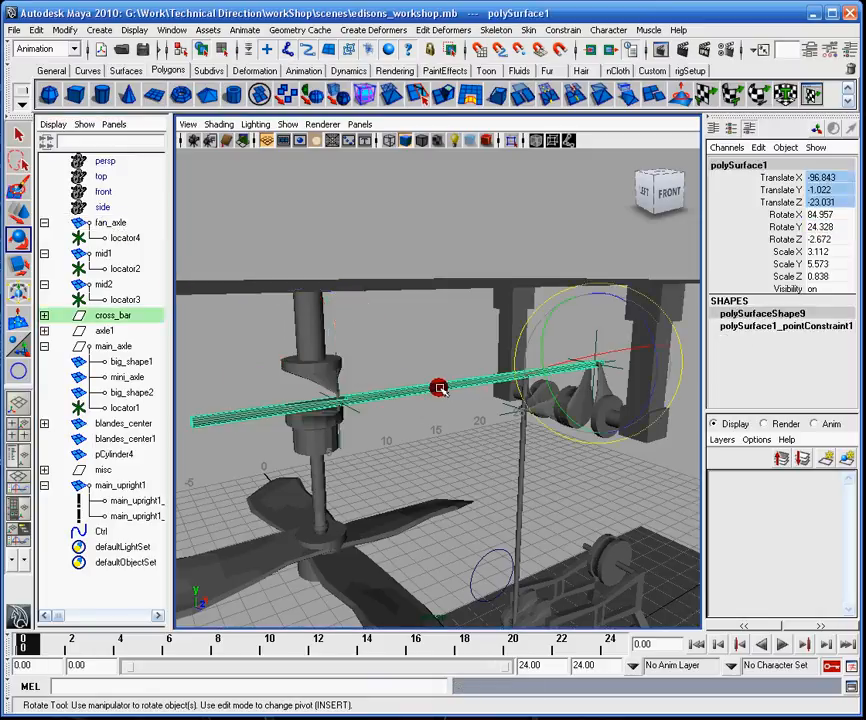
left_click(45, 315)
left_click(44, 331)
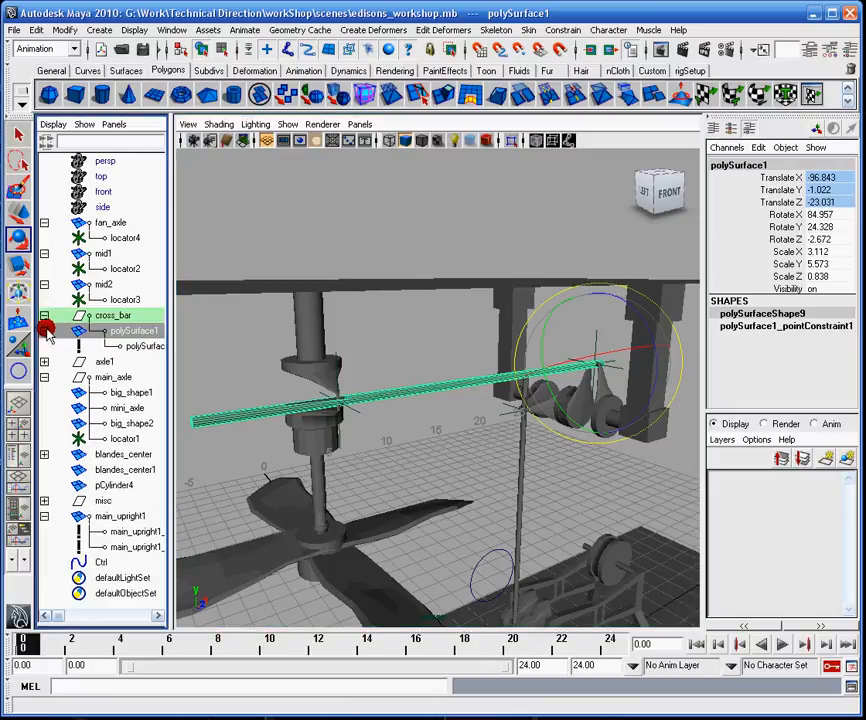
Group fan_axle by itself and expand the new group down to locator4 in the scene hierarchy
left_click(130, 222)
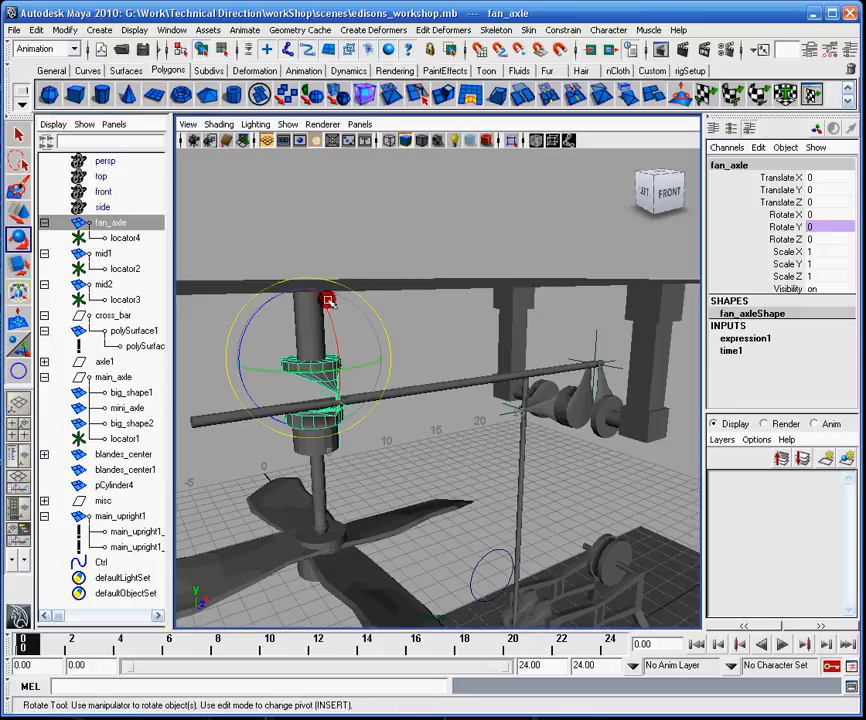
key("ctrl+g")
left_click(44, 547)
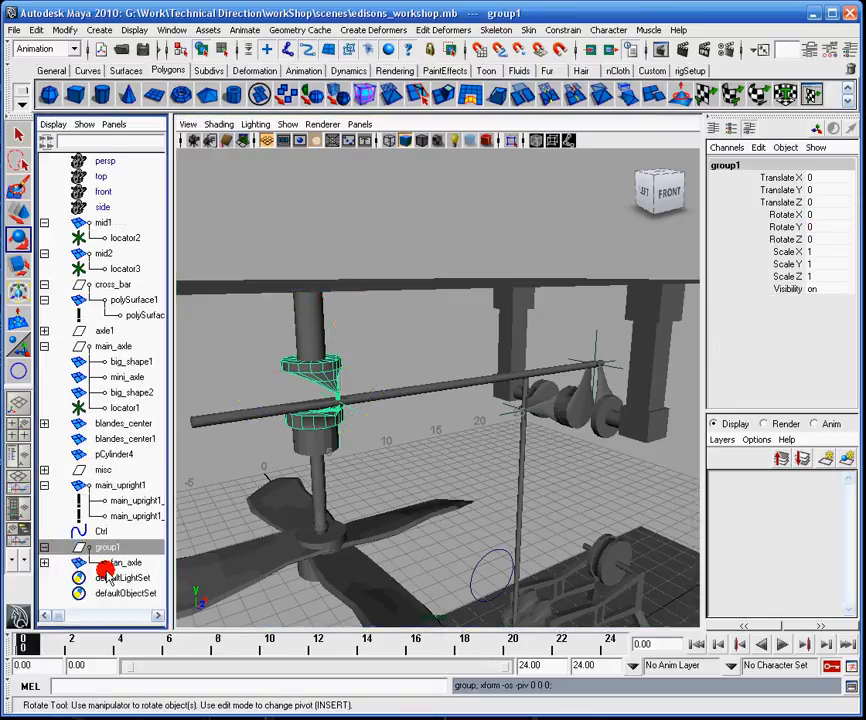
left_click(44, 562)
Rename the group containing fan_axle as axleGrp
left_click_drag(456, 392, 461, 323, "alt")
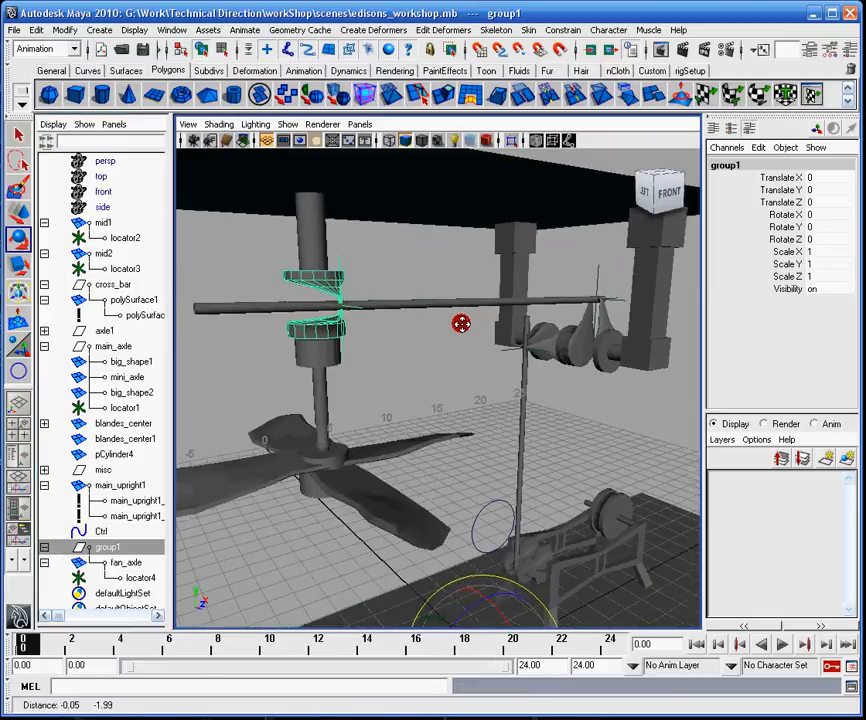
right_click_drag(462, 324, 488, 368, "alt")
middle_click_drag(488, 352, 537, 414, "alt")
mouse_move(520, 405)
left_mouse_down("alt")
mouse_move(533, 408)
mouse_move(535, 393)
left_mouse_up("alt")
middle_click_drag(530, 405, 526, 413, "alt")
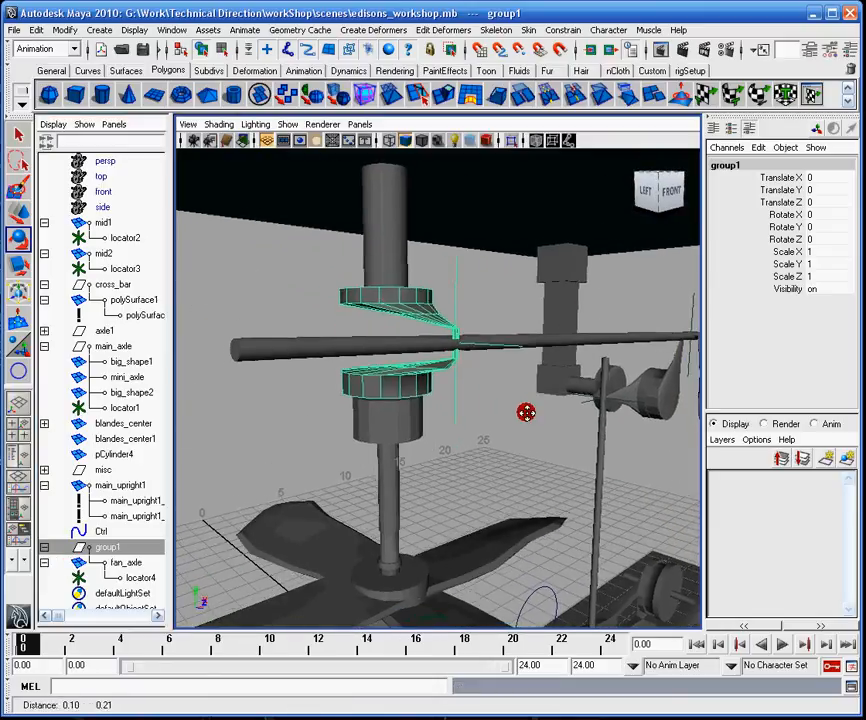
mouse_move(526, 412)
left_mouse_down("alt")
mouse_move(518, 423)
mouse_move(518, 416)
left_mouse_up("alt")
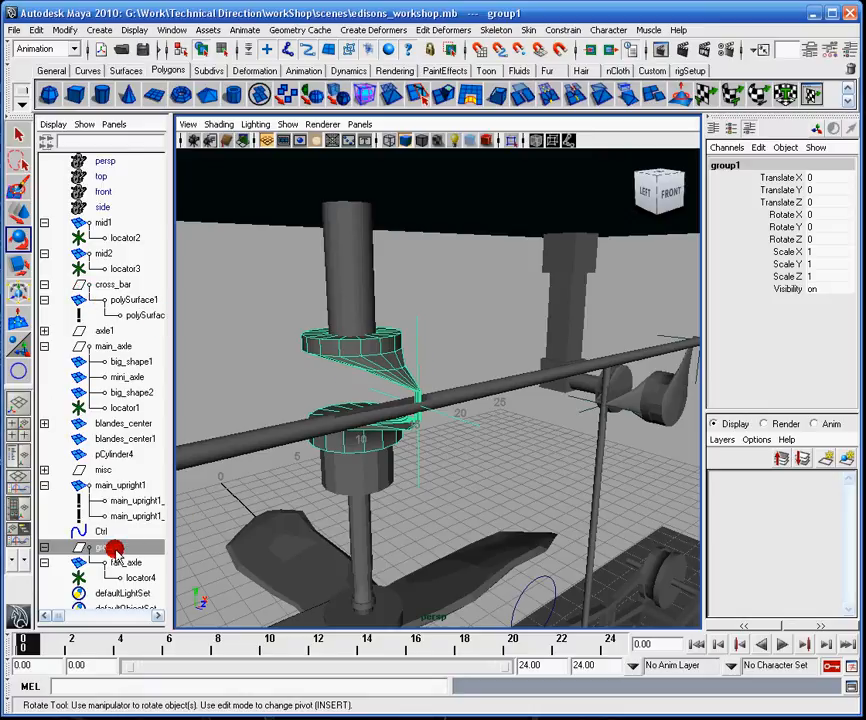
double_click(108, 548)
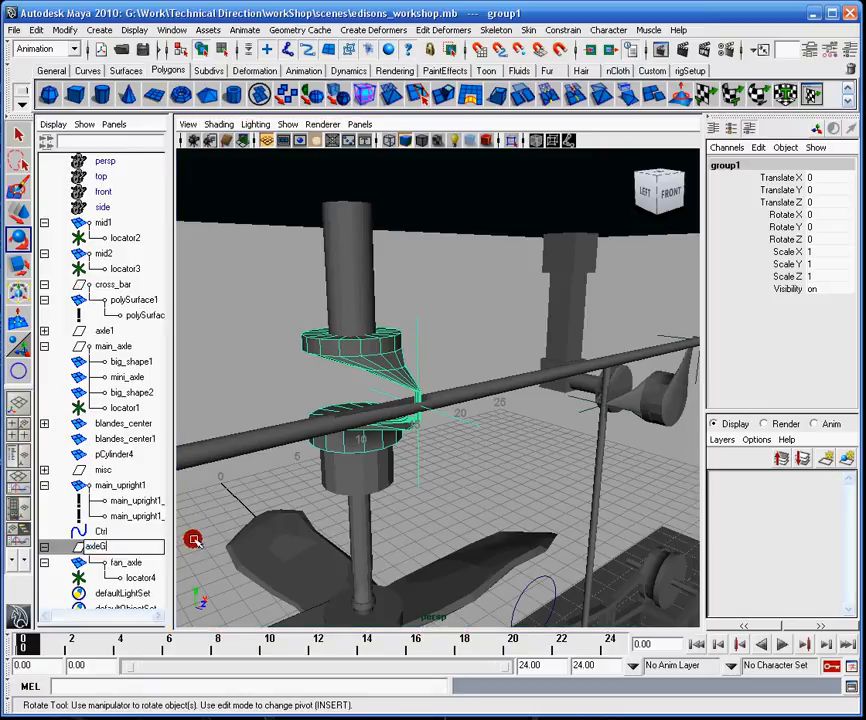
type("axleGrp")
key("Return")
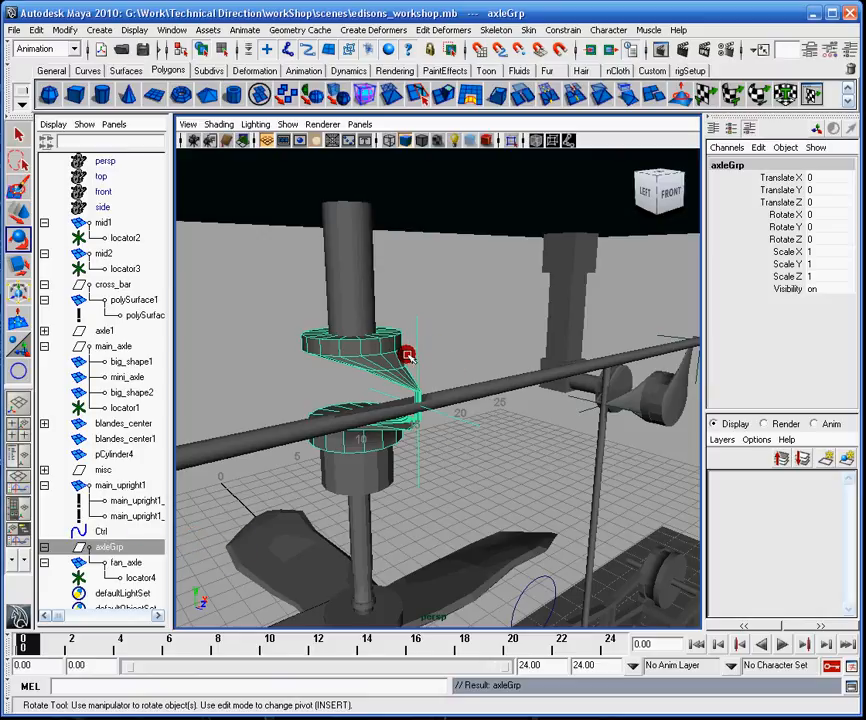
Check locator4 and its parent fan_axle in the hierarchy under axleGrp
left_click_drag(389, 358, 433, 363, "alt")
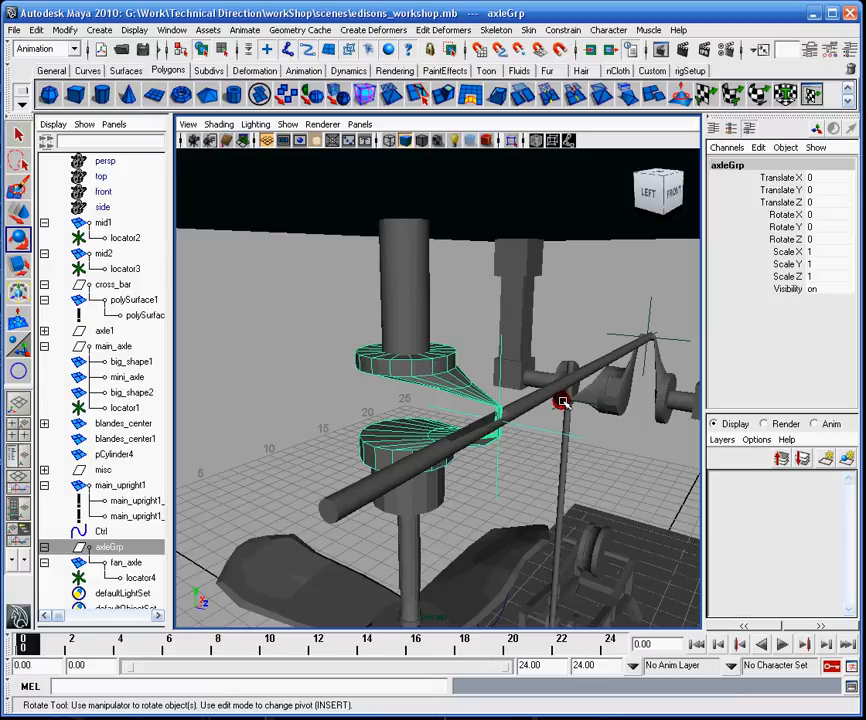
middle_click_drag(562, 401, 518, 416, "alt")
left_click(400, 383)
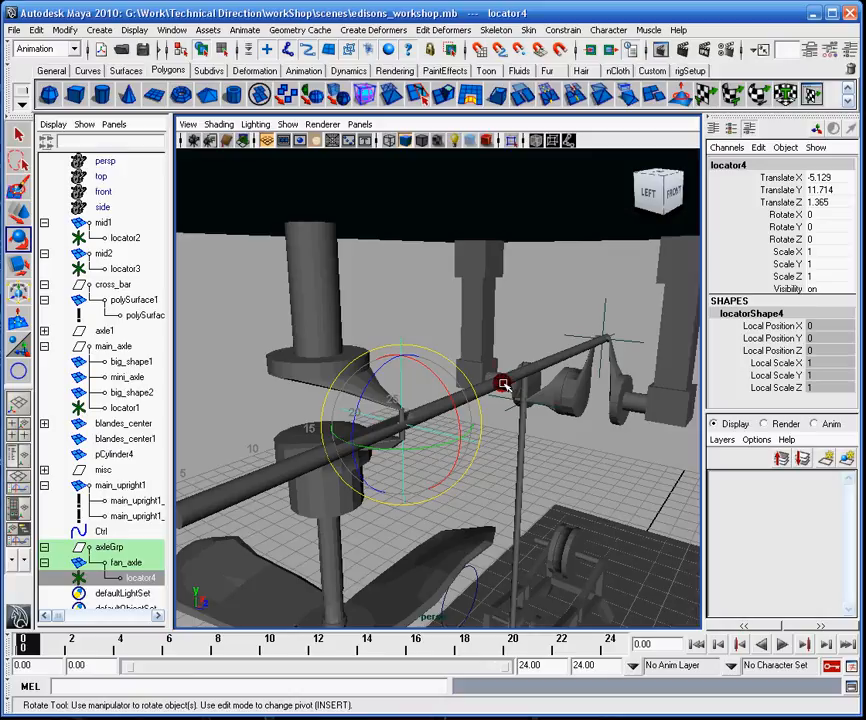
left_click(135, 578)
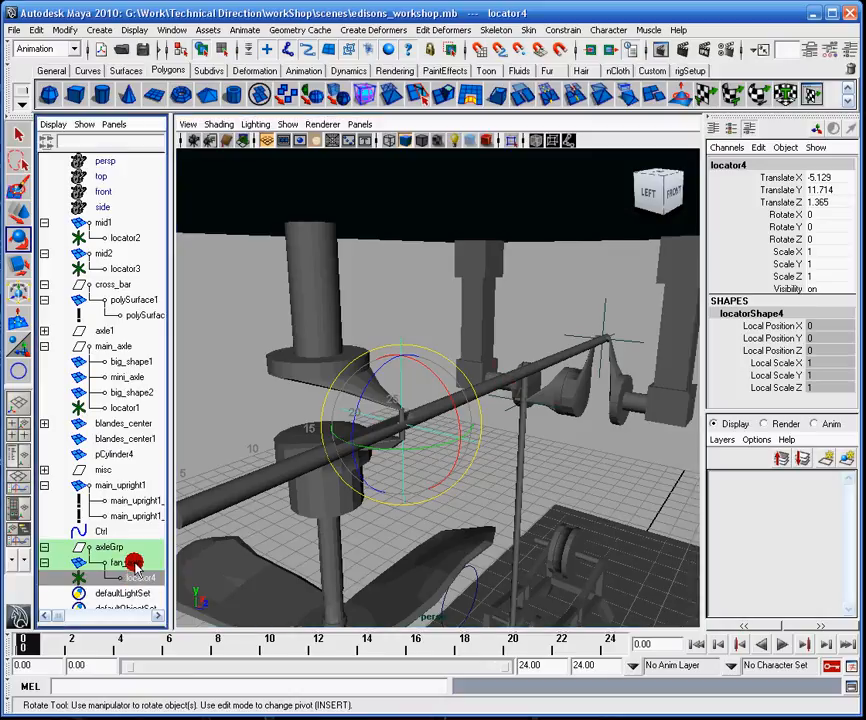
left_click(135, 563)
Compare the cross_bar group with its child polySurface1 by selecting each in turn and viewing their pivots and channels
left_click(421, 412)
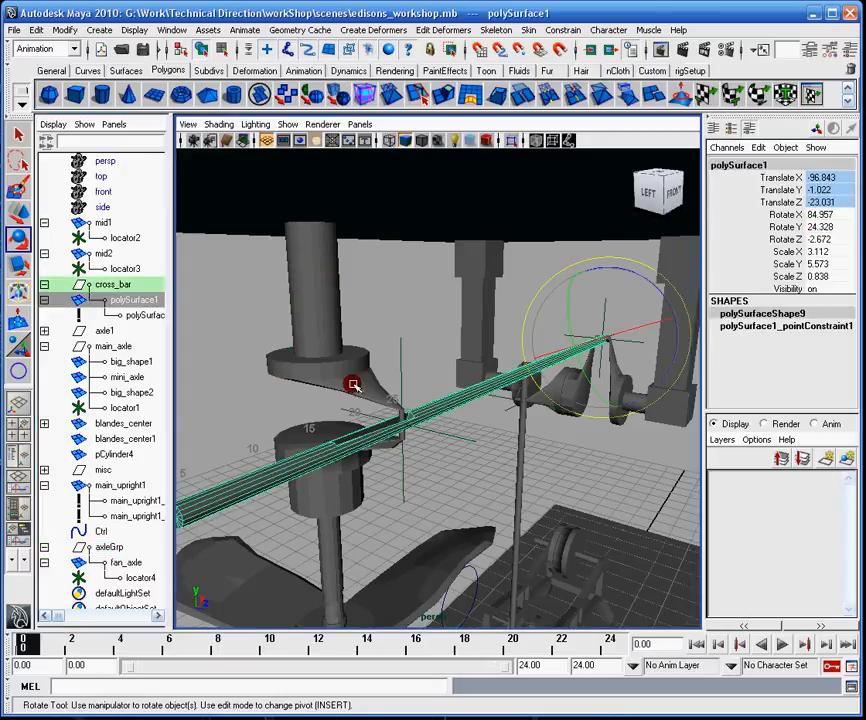
left_click(99, 286)
left_click(122, 300)
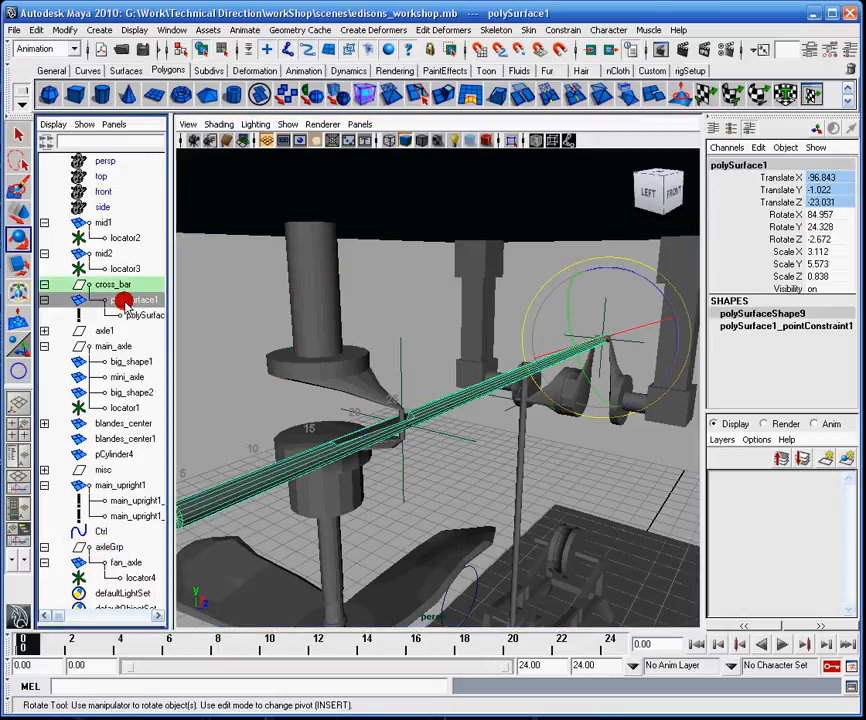
left_click(120, 286)
left_click(128, 302)
left_click(126, 287)
left_click(126, 299)
left_click(126, 286)
left_click(127, 302)
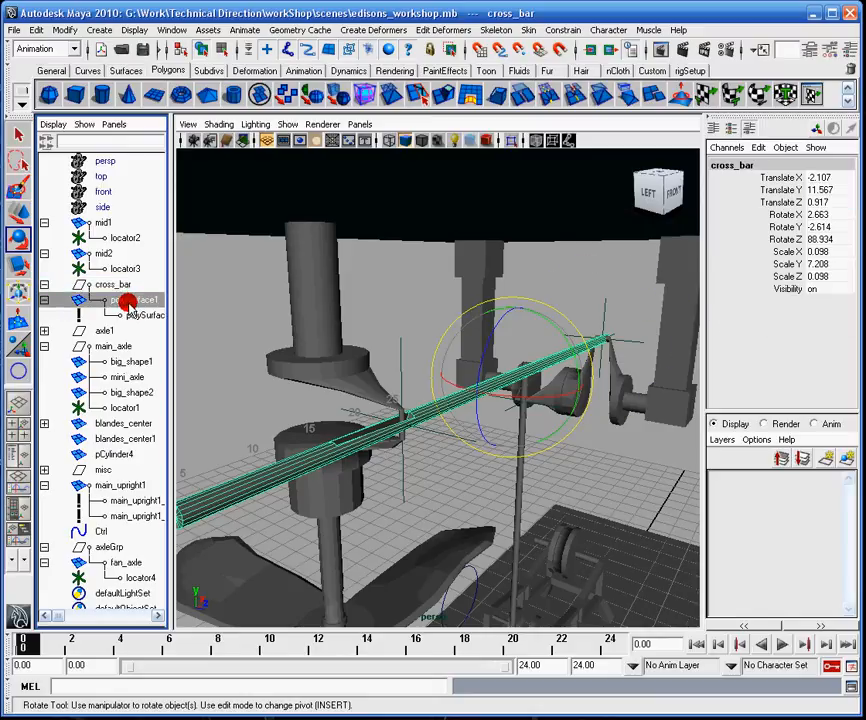
left_click(126, 287)
left_click(398, 352)
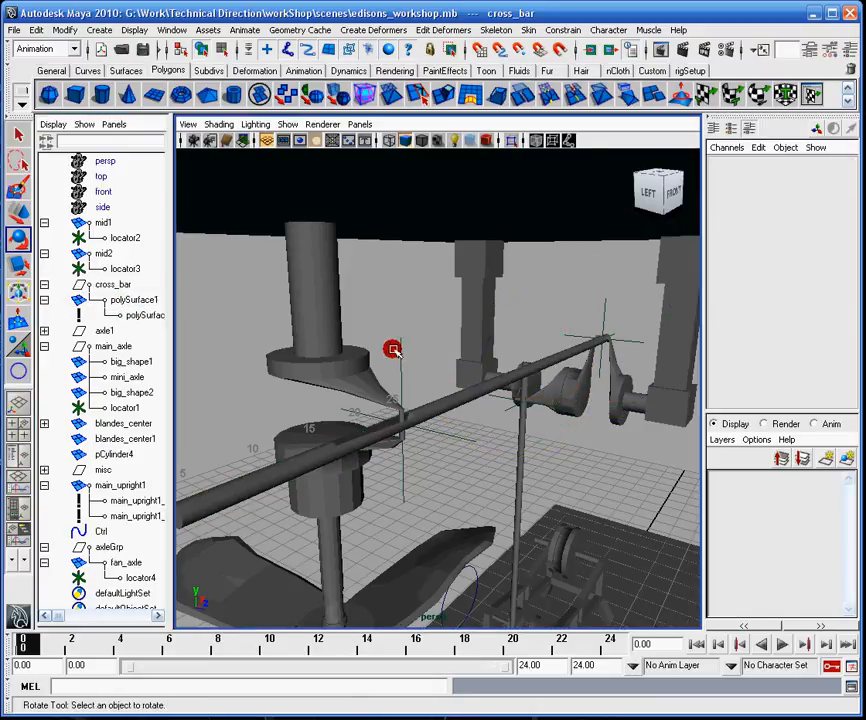
left_click(116, 288)
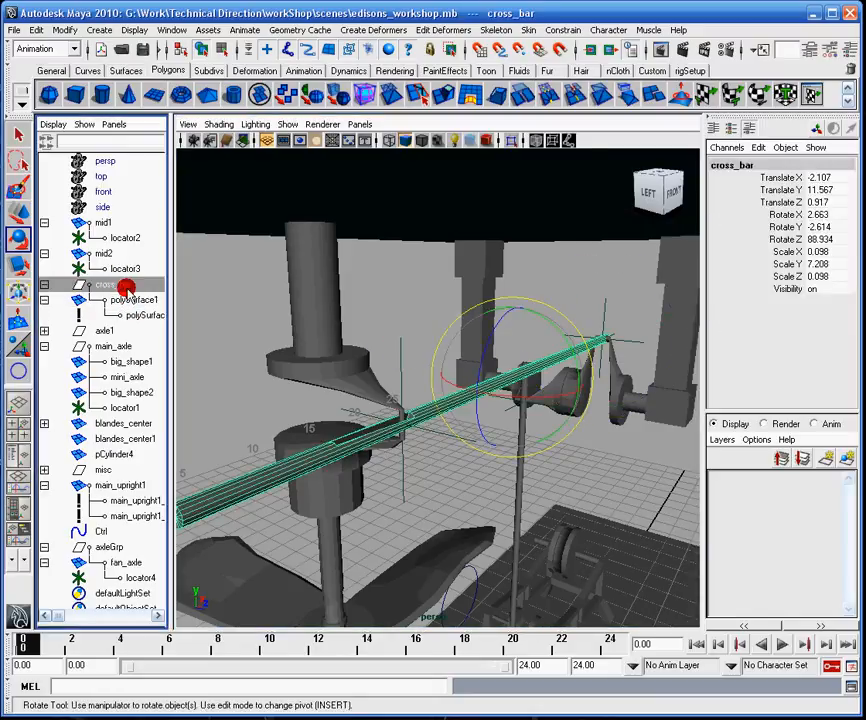
left_click(126, 299)
Try to unparent axleGrp to the world after trying selections of locator4, polySurface1 and cross_bar
left_click(404, 371)
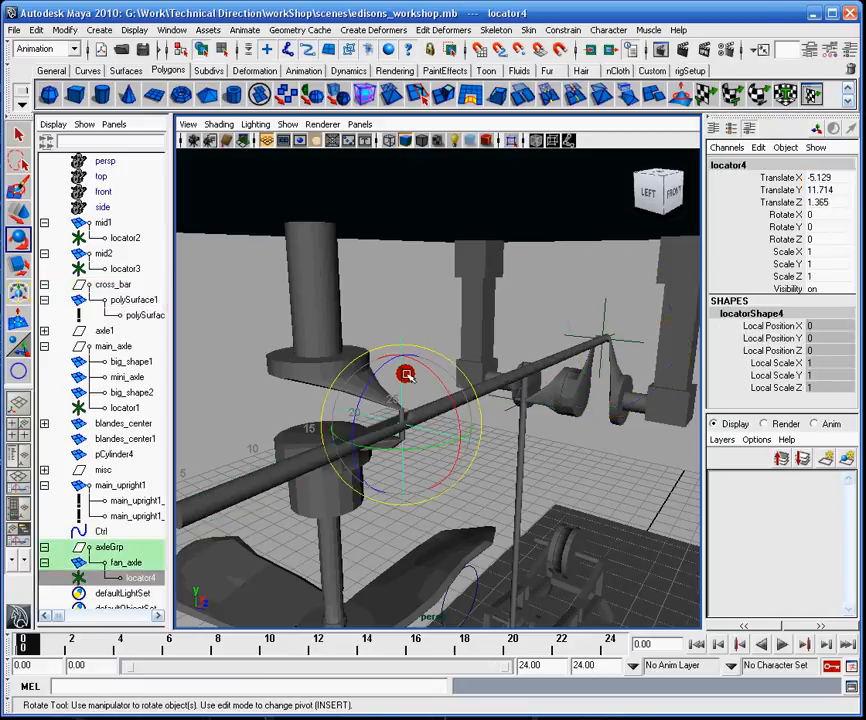
left_click(490, 388, "shift")
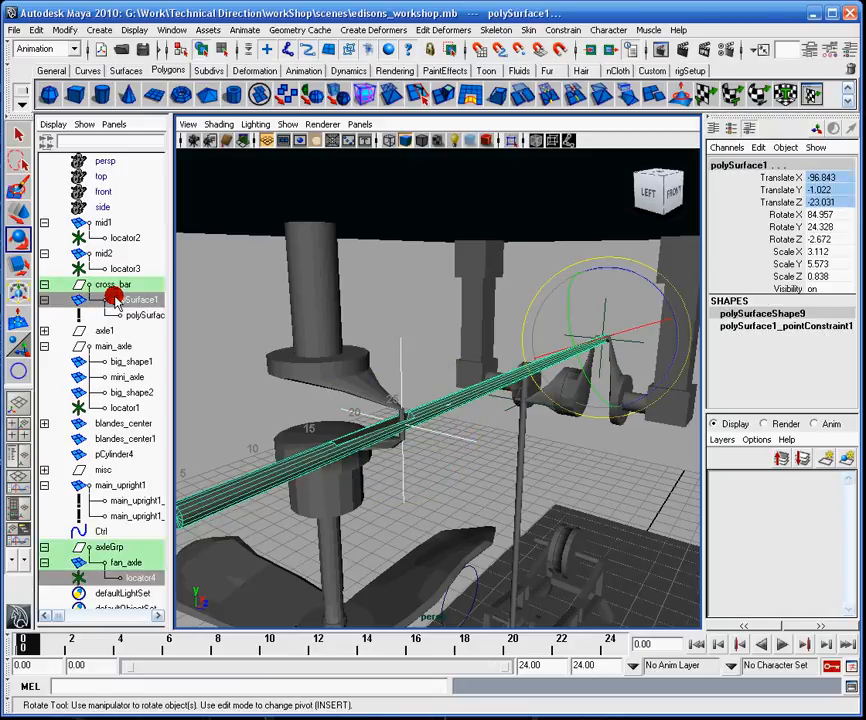
left_click(126, 286)
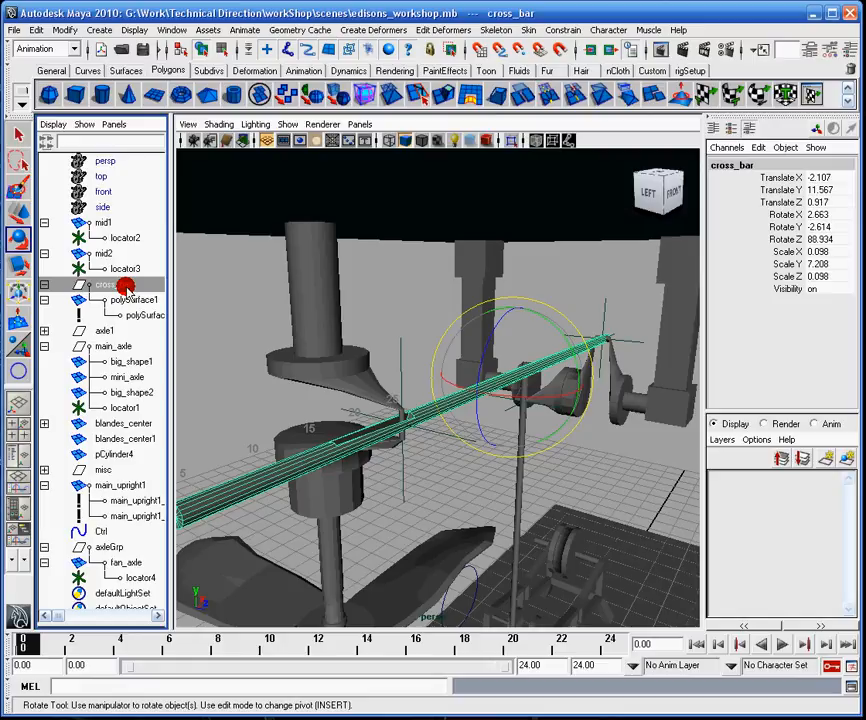
left_click(117, 543)
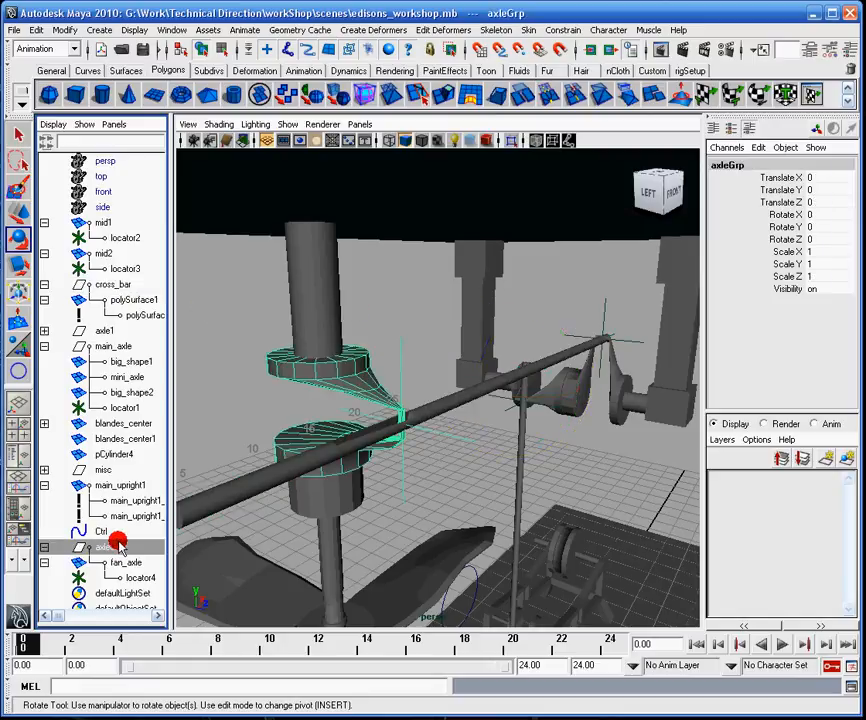
key("shift+p")
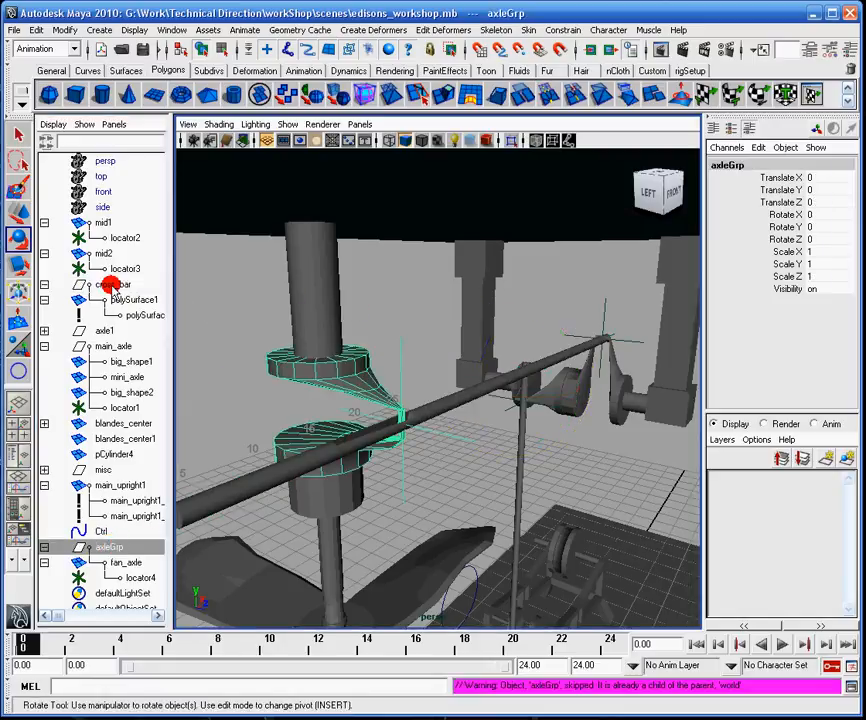
left_click(113, 287)
Aim-constrain the cross_bar group to locator4, with locator4 as the target and cross_bar as the constrained object
left_click(400, 358)
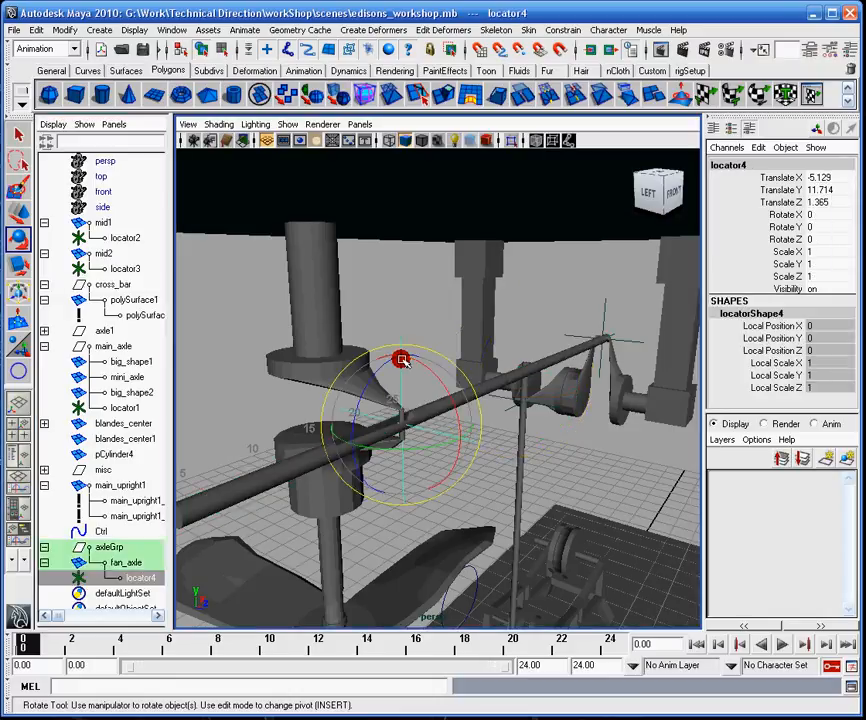
left_click_drag(467, 301, 452, 306, "alt")
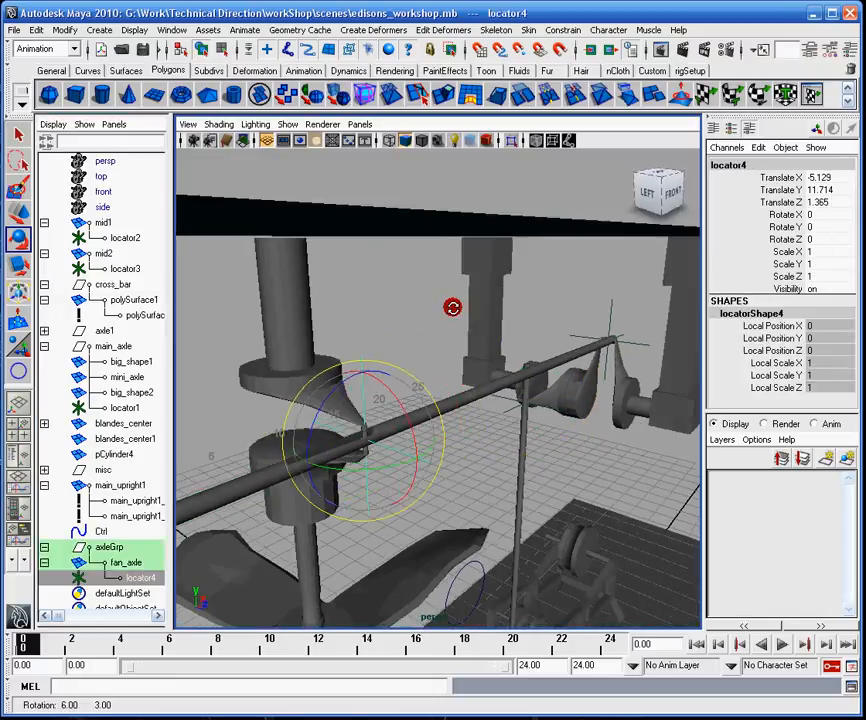
right_click_drag(452, 306, 464, 340, "alt")
middle_click_drag(464, 340, 478, 318, "alt")
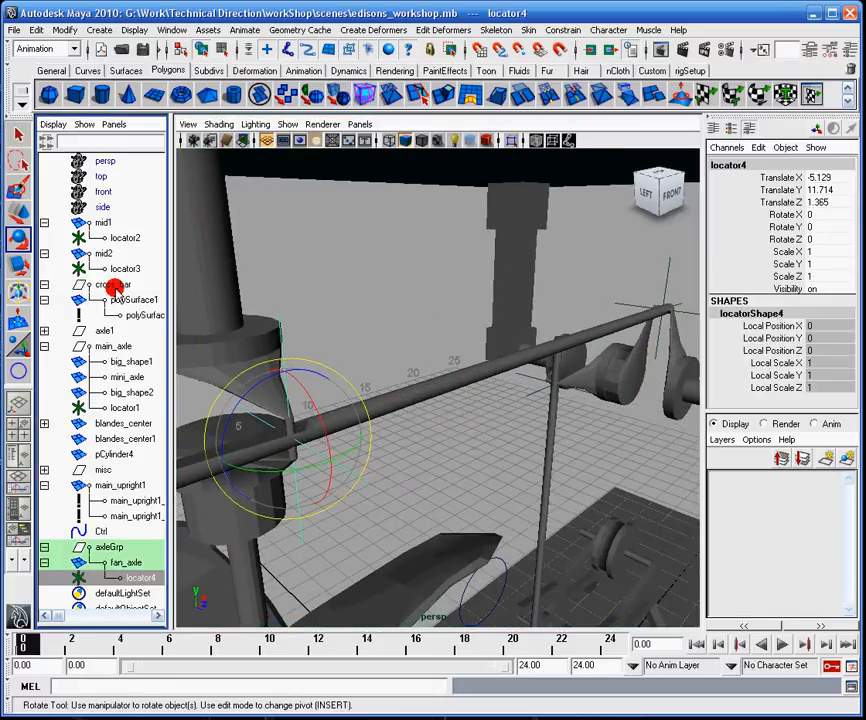
left_click(115, 285)
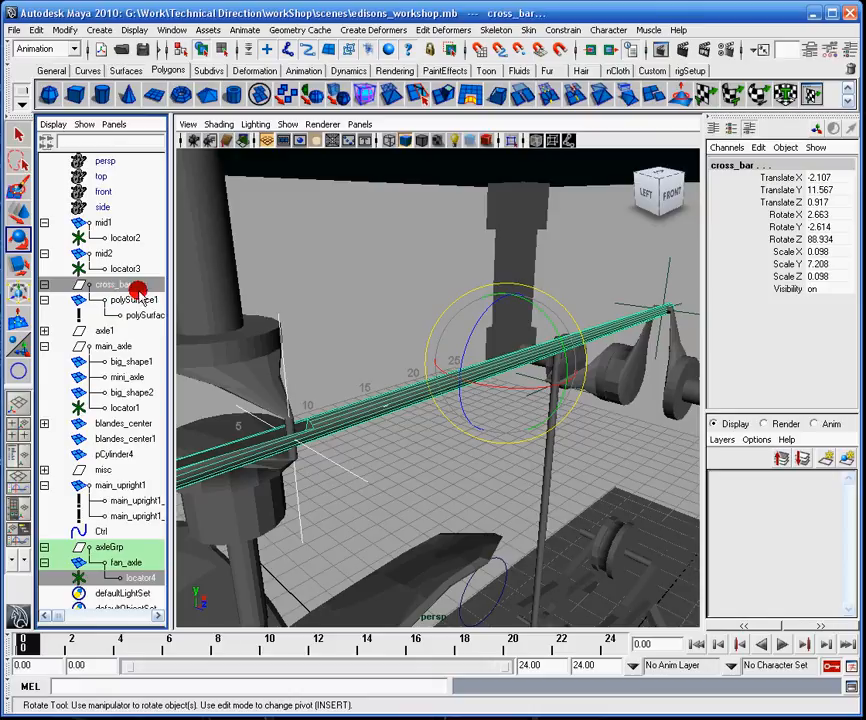
left_click(572, 31)
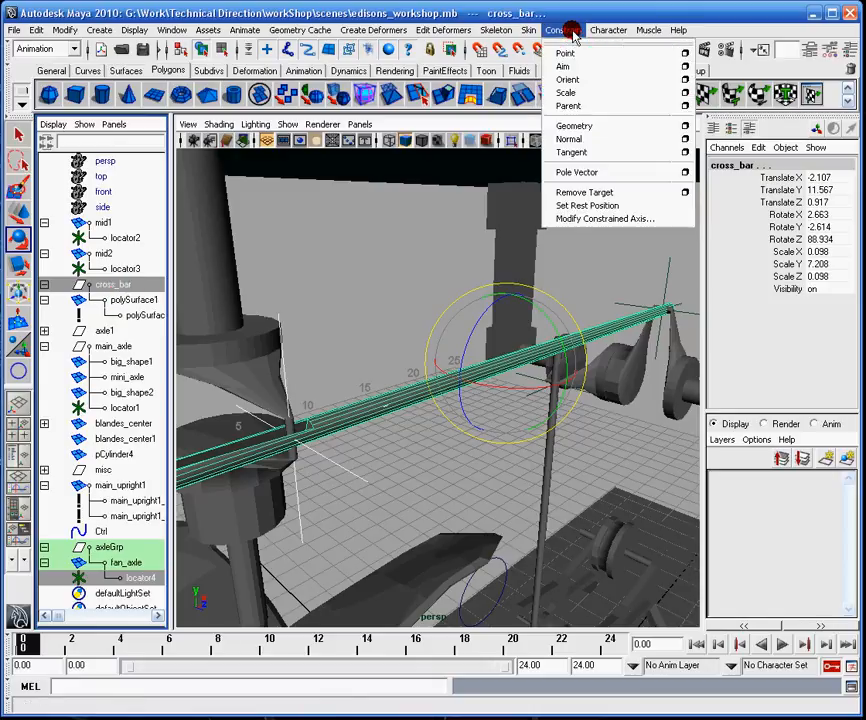
left_click(572, 75)
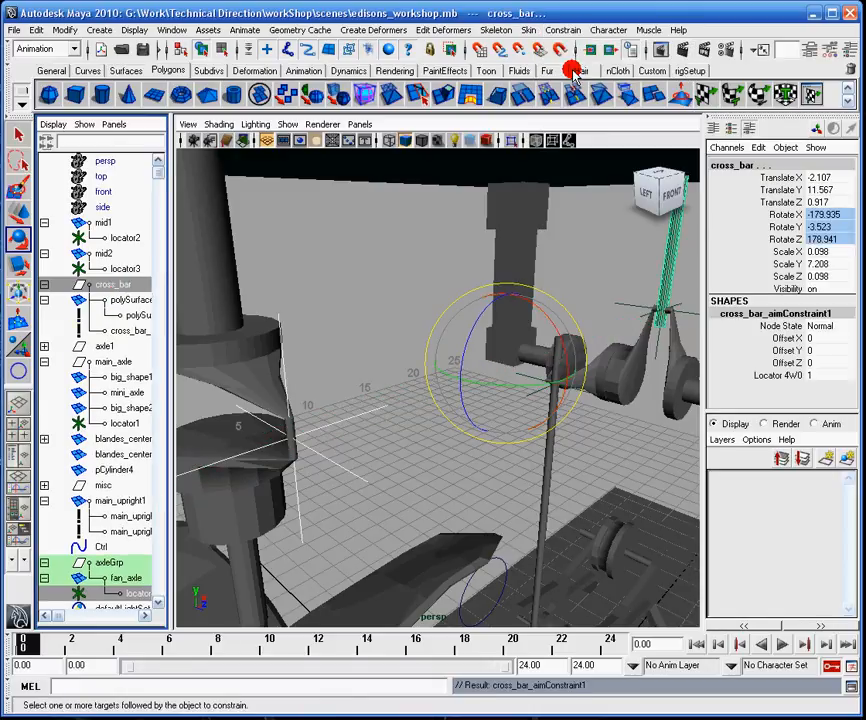
Display the attributes of cross_bar's aim constraint, cross_bar_aimConstraint1, for editing
left_click_drag(622, 300, 539, 300, "alt")
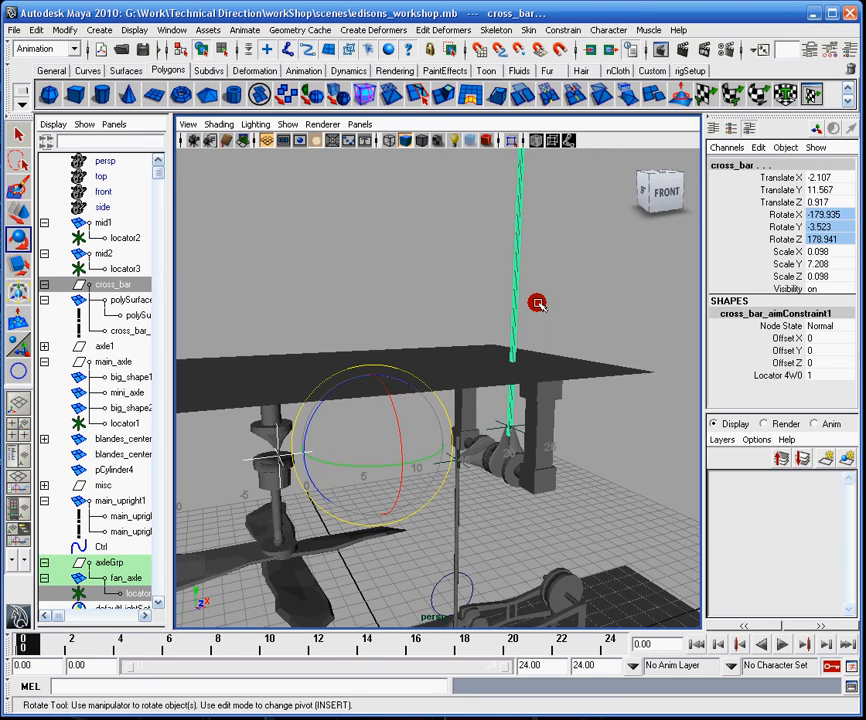
left_click(806, 51)
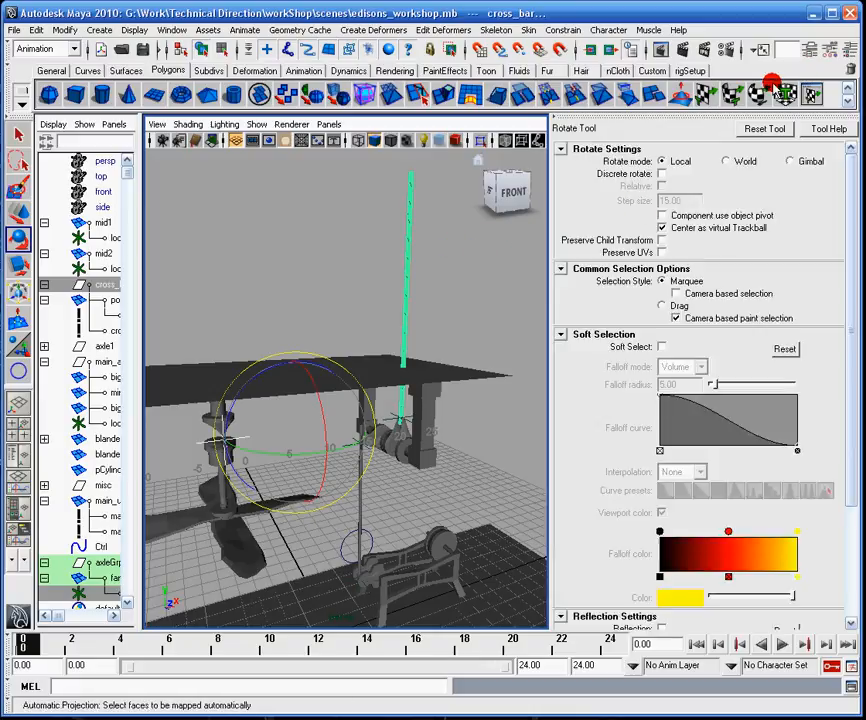
left_click(810, 50)
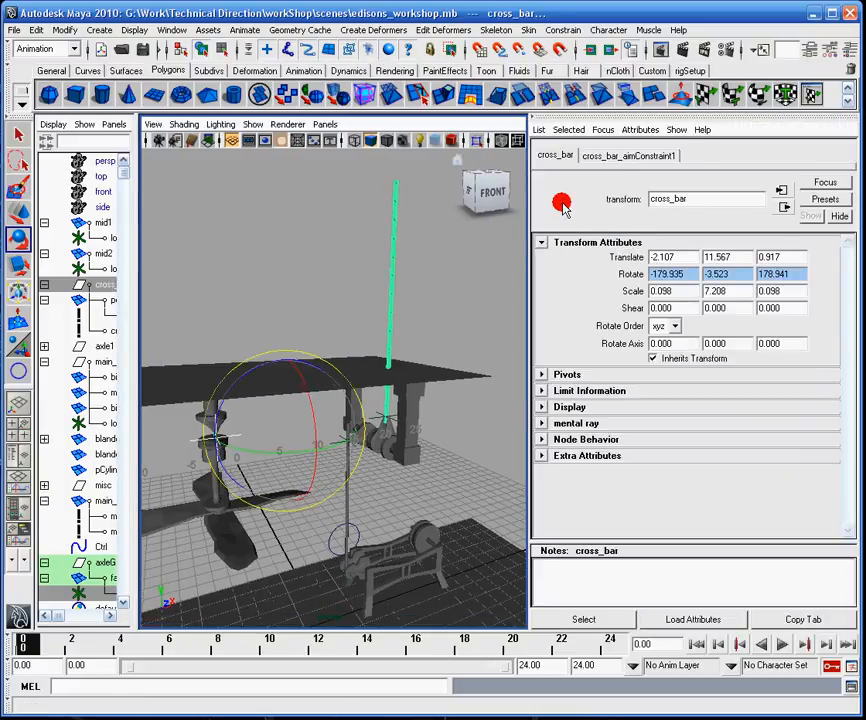
left_click(390, 238)
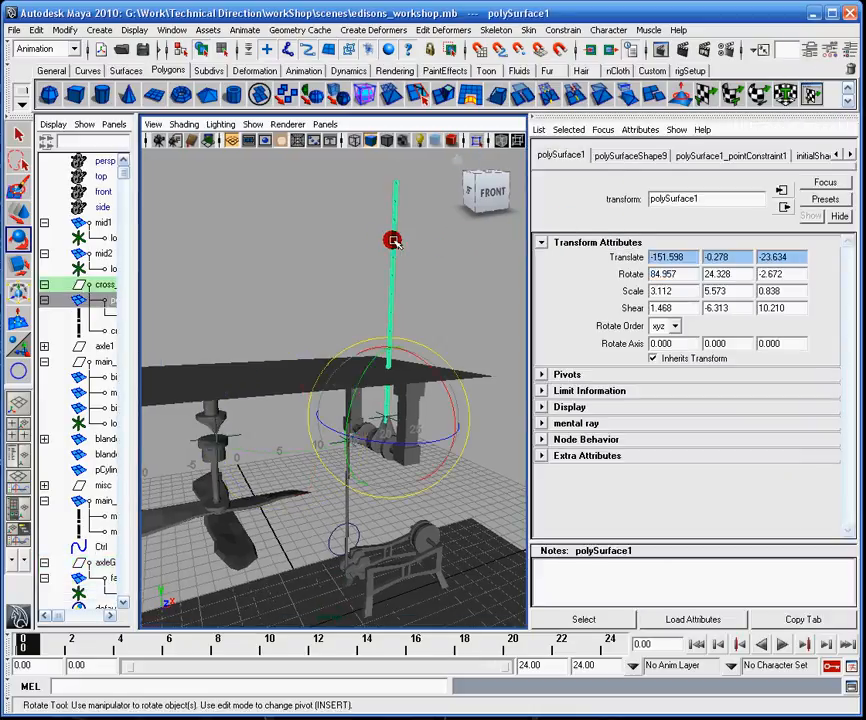
left_click(100, 286)
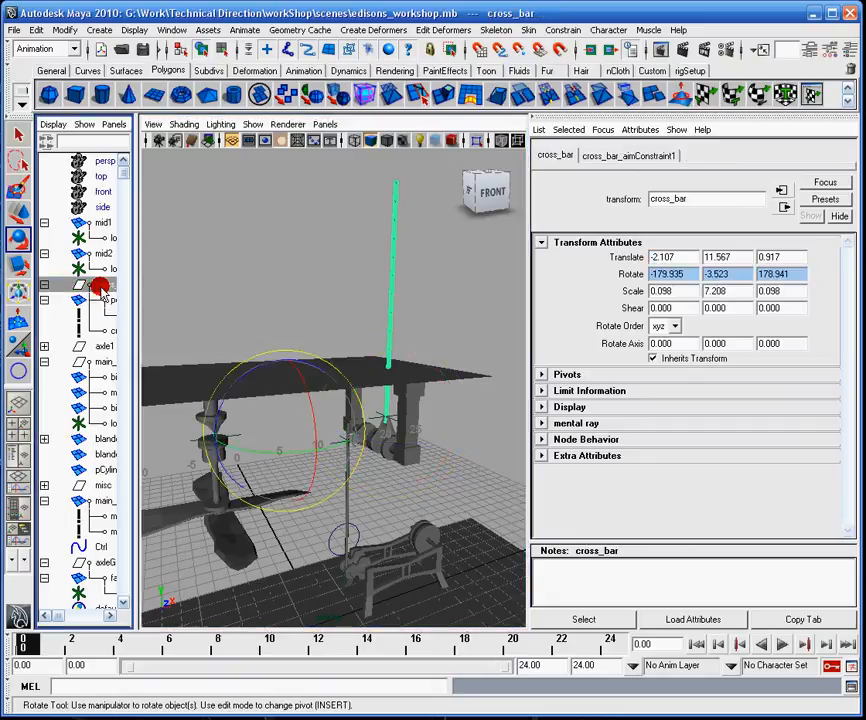
left_click(617, 155)
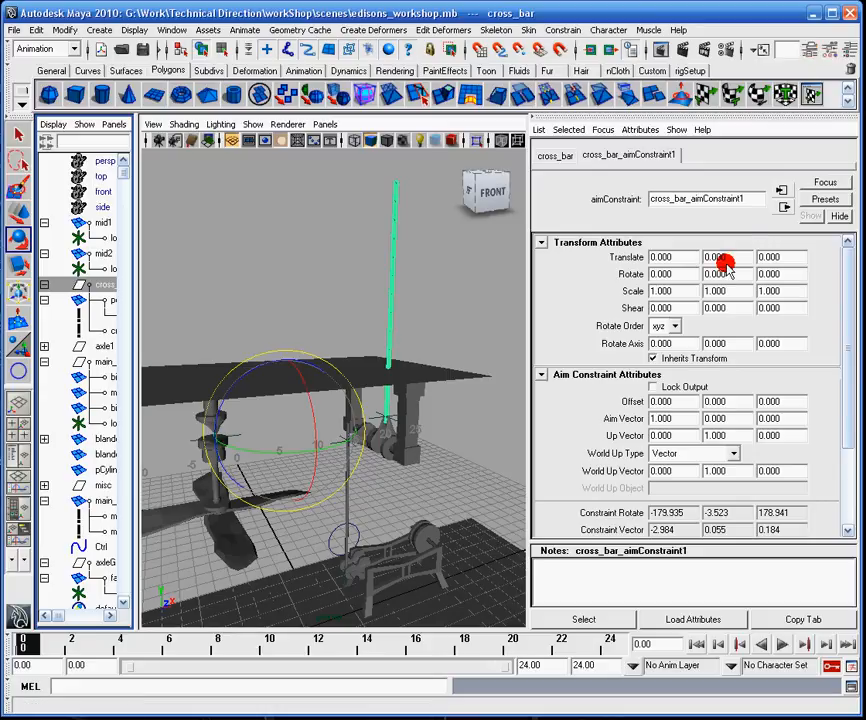
Set the Aim Vector of cross_bar's aim constraint to X 0 and Y 1
left_click(662, 418)
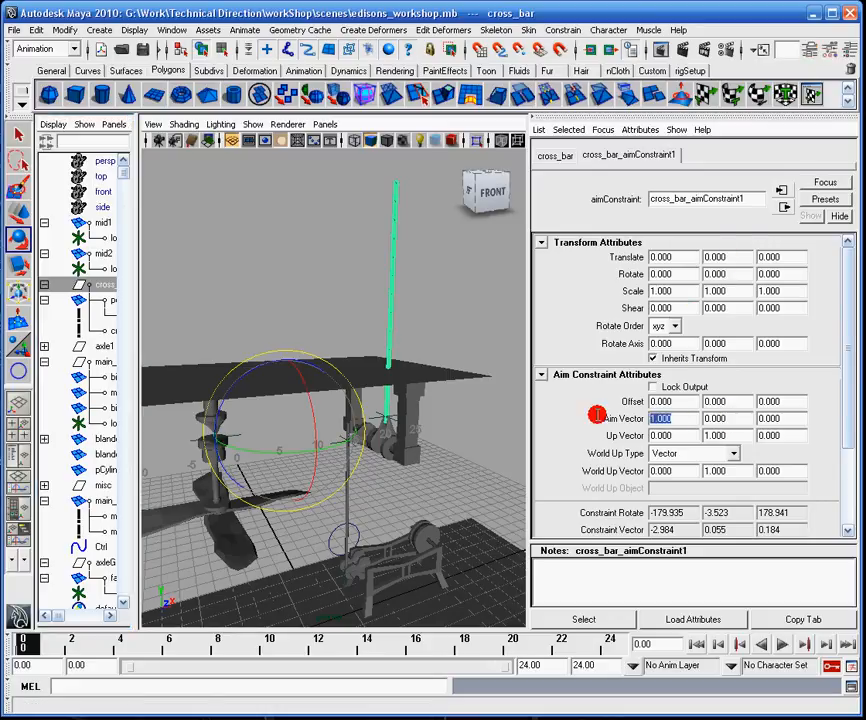
type("0")
key("Return")
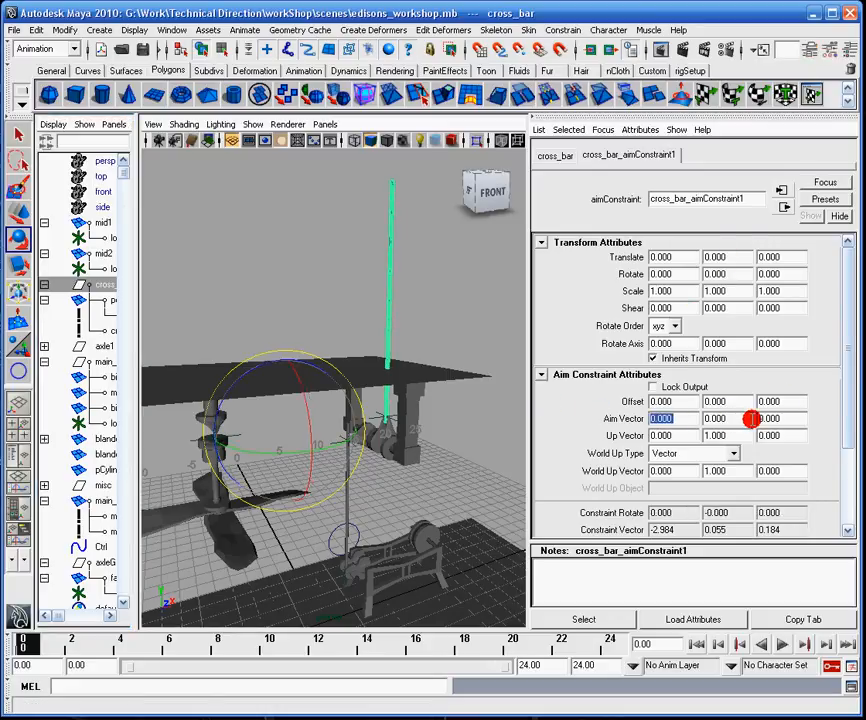
left_click(714, 419)
type("1")
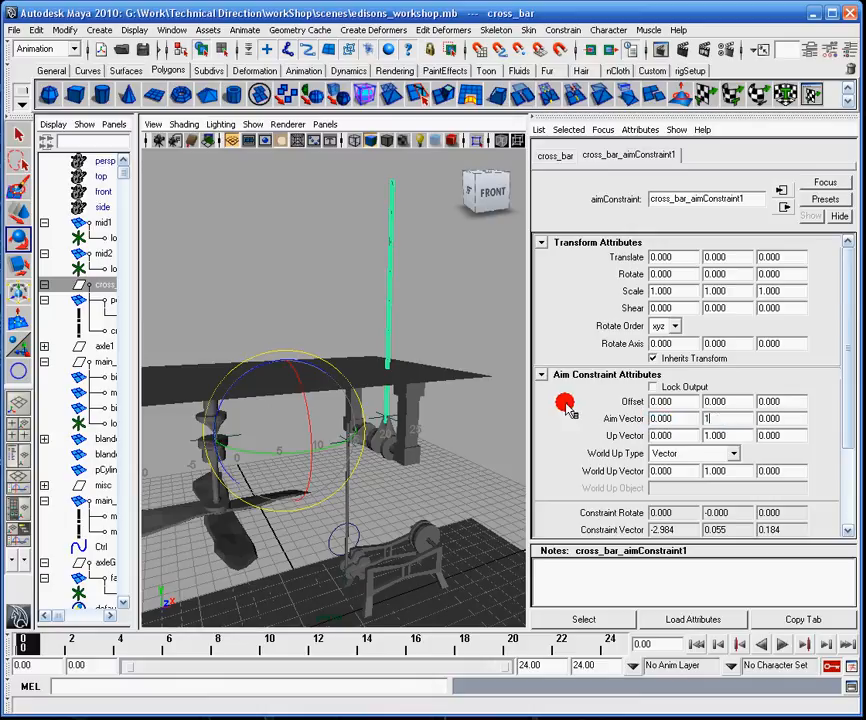
key("Return")
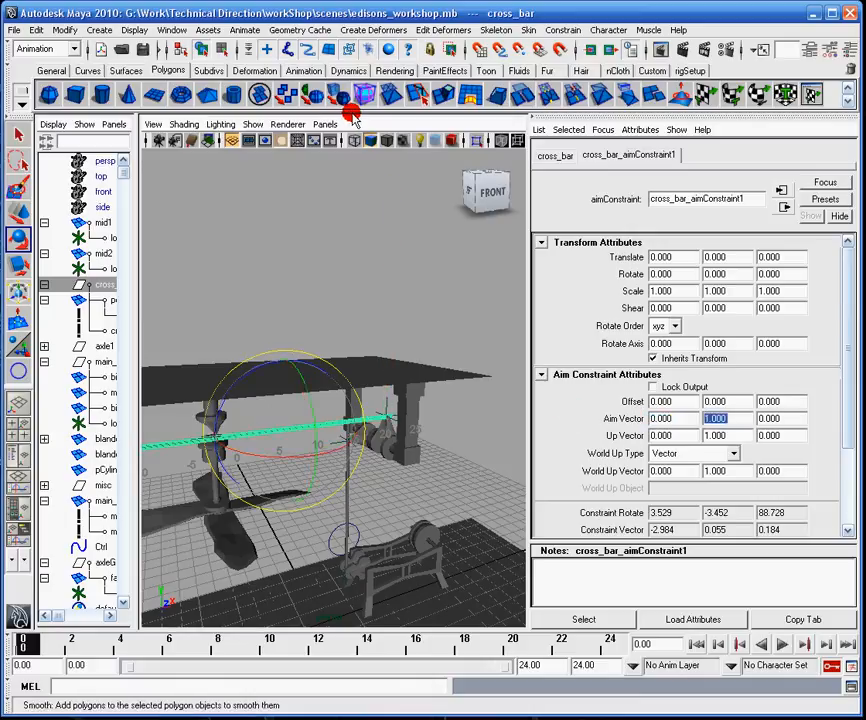
View the bar from its end, try an Aim Vector Z of 0.1 on its aim constraint, and restore Z to 0
left_click(367, 412)
left_click_drag(367, 412, 470, 387, "alt")
middle_click_drag(478, 315, 458, 339, "alt")
left_click_drag(398, 334, 429, 325, "alt")
middle_click_drag(429, 325, 412, 273, "alt")
left_click_drag(800, 419, 662, 408)
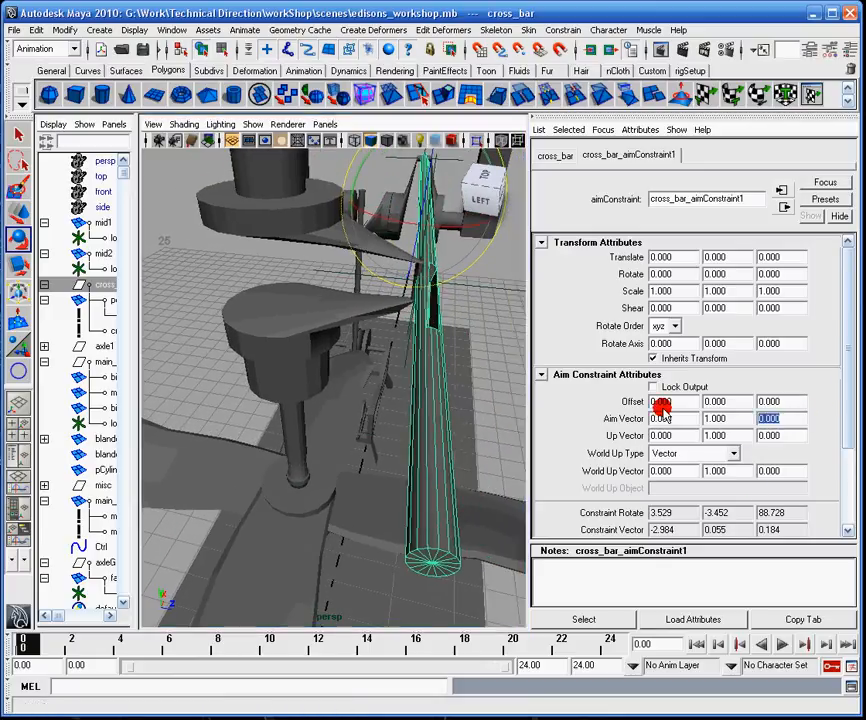
type(".1")
key("Return")
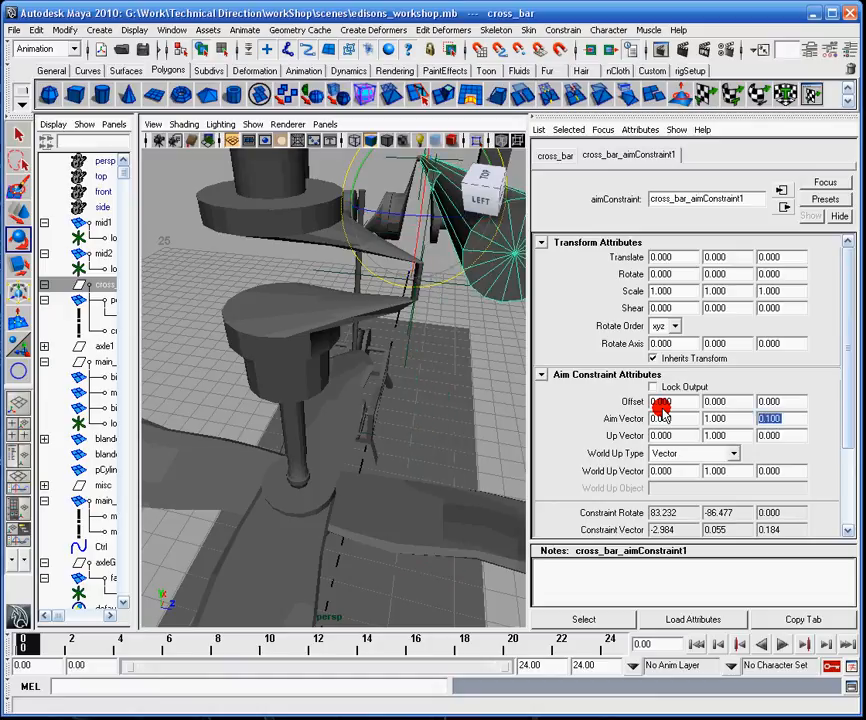
type("0")
key("Return")
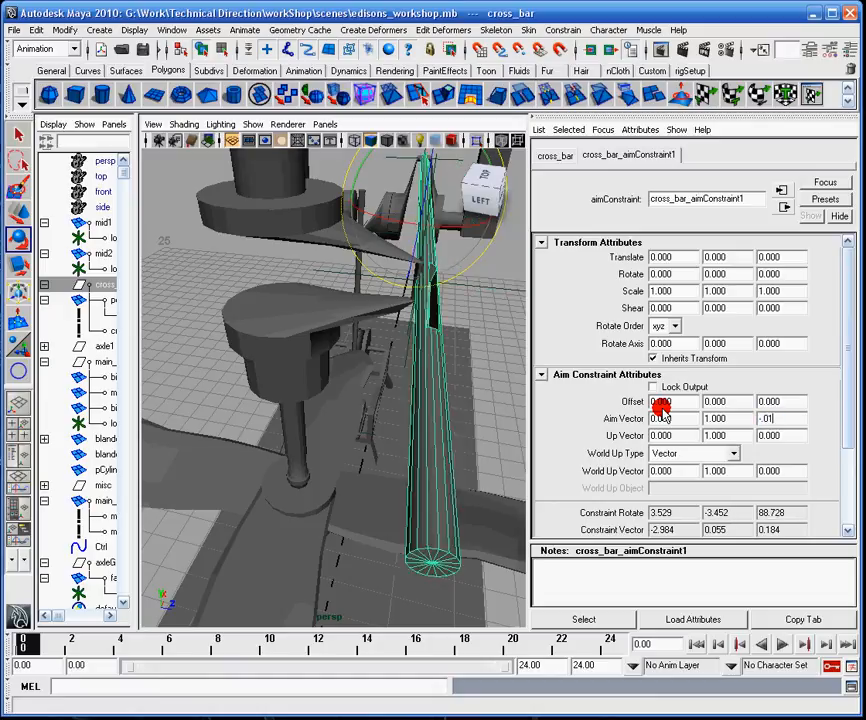
Try Aim Vector Z values of -0.01 and -0.1 on cross_bar's aim constraint and restore Z to 0
type("-.01")
key("Return")
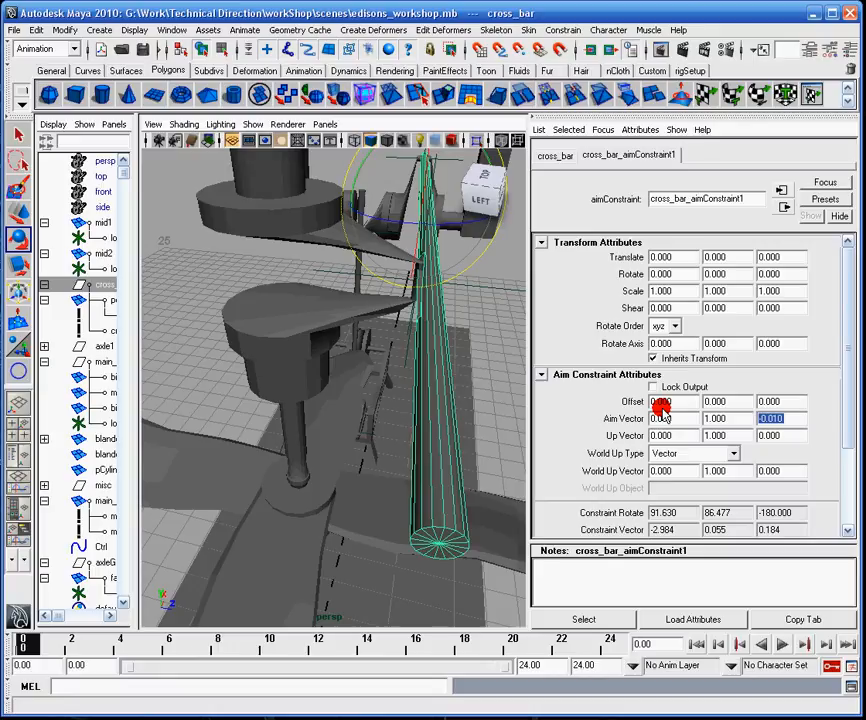
key("Return")
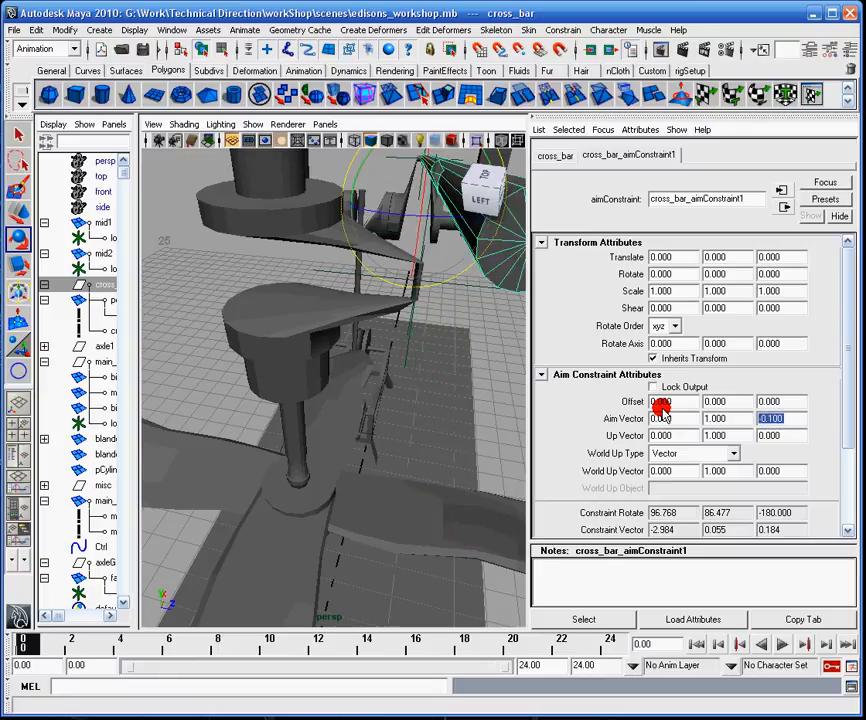
type("0")
key("Return")
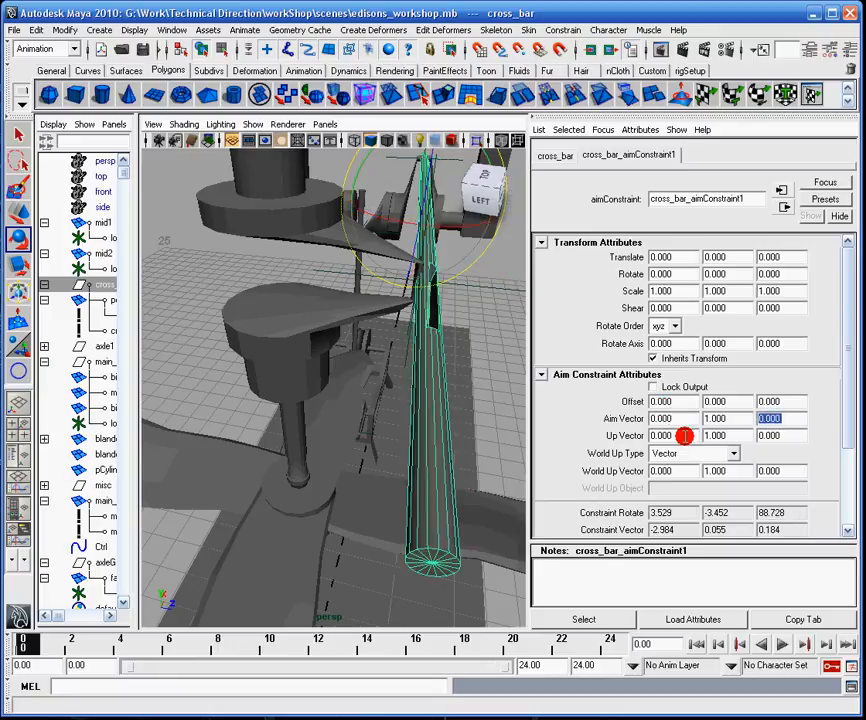
Try Aim Vector X values of 0.1 and -0.1 on cross_bar's aim constraint and restore X to 0
left_click_drag(693, 419, 525, 414)
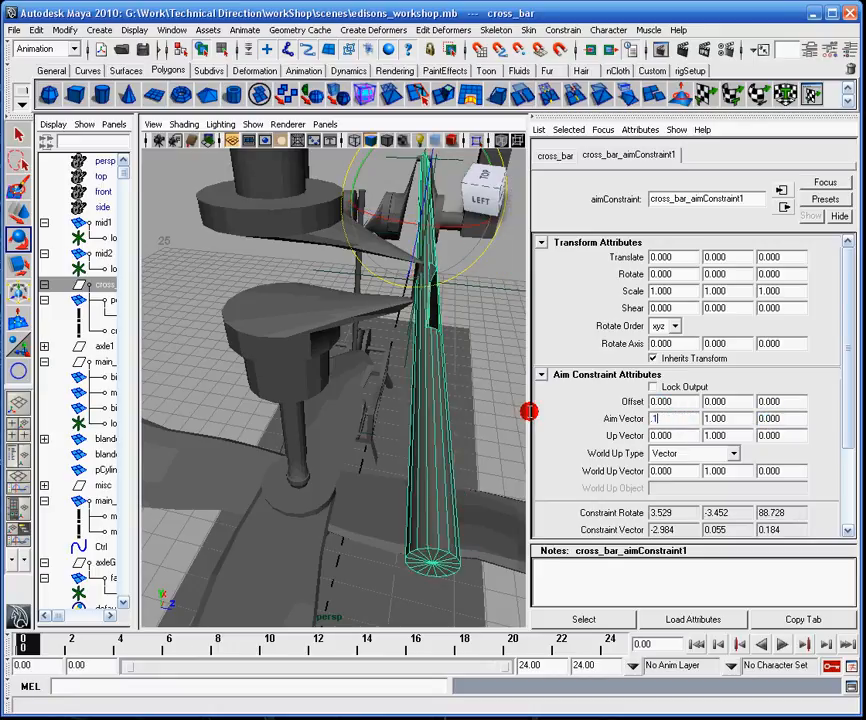
key("Return")
type("-0.1")
key("Return")
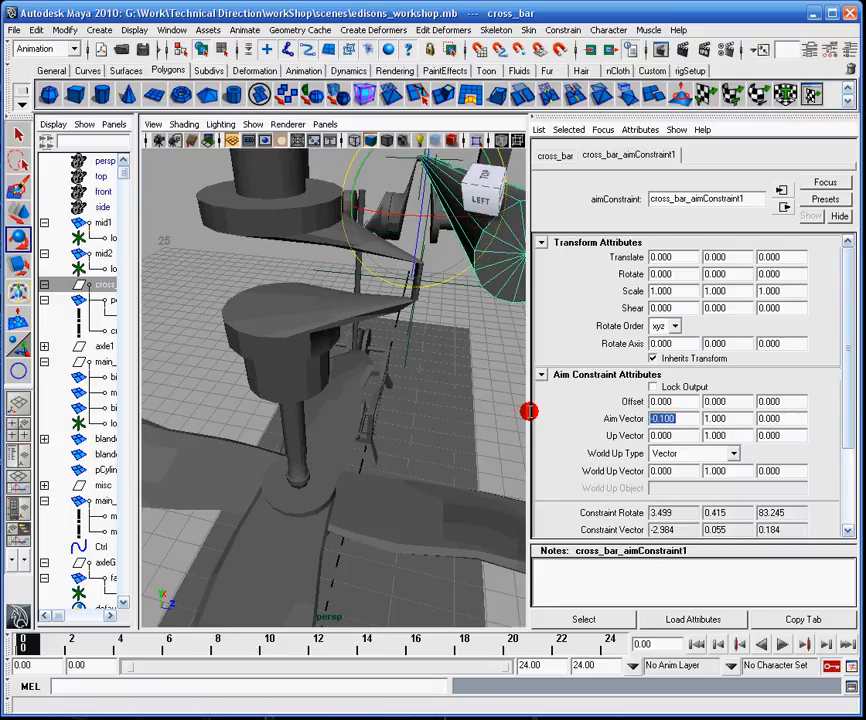
type("0")
key("Return")
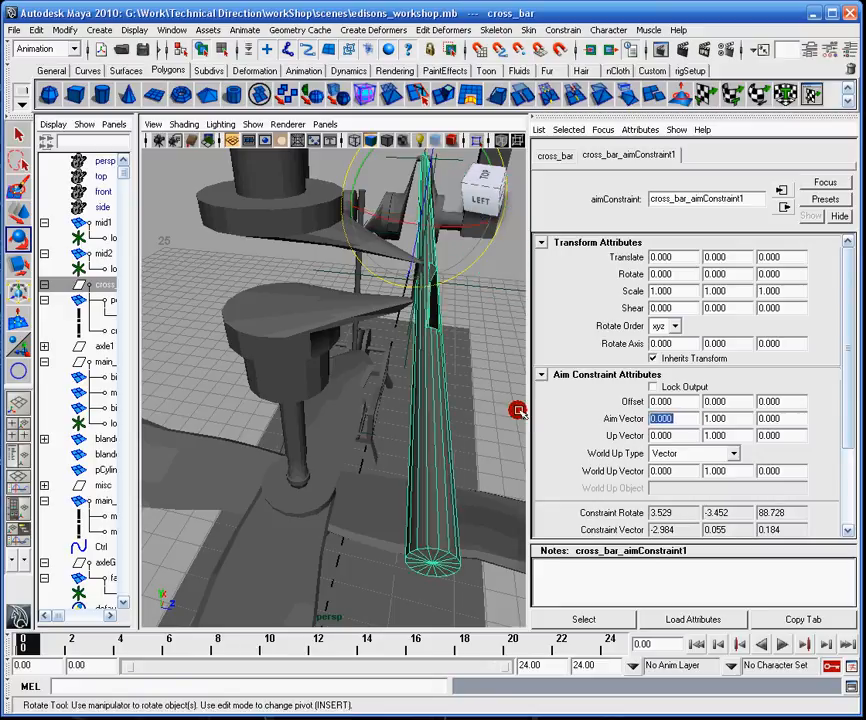
Check the bar's alignment with fan_axle, try an Aim Vector Z of 0.25, and restore Z to 0
left_click_drag(516, 410, 493, 301, "alt")
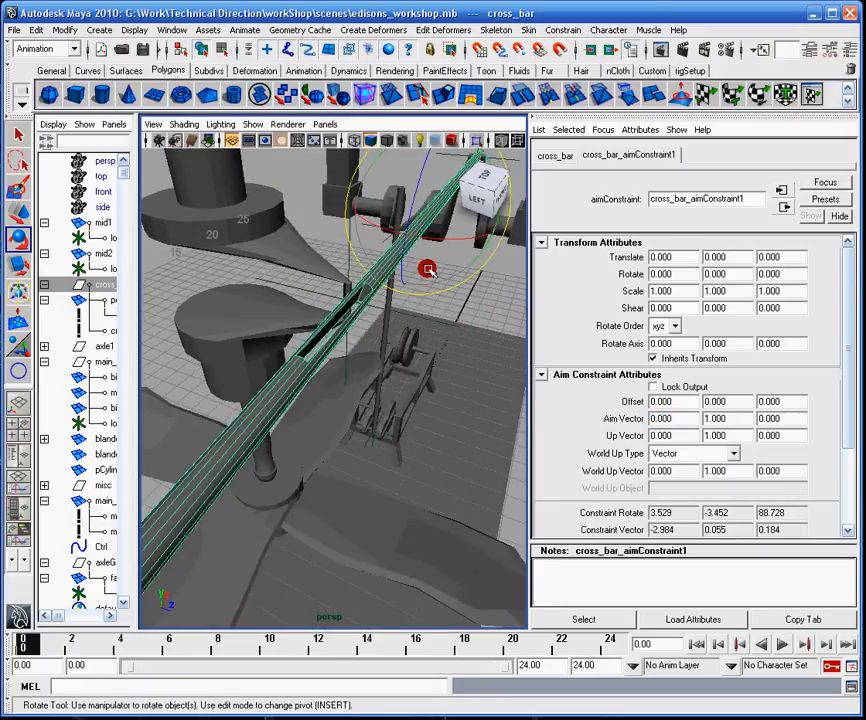
left_click_drag(390, 284, 439, 262, "alt")
middle_click_drag(439, 262, 420, 292, "alt")
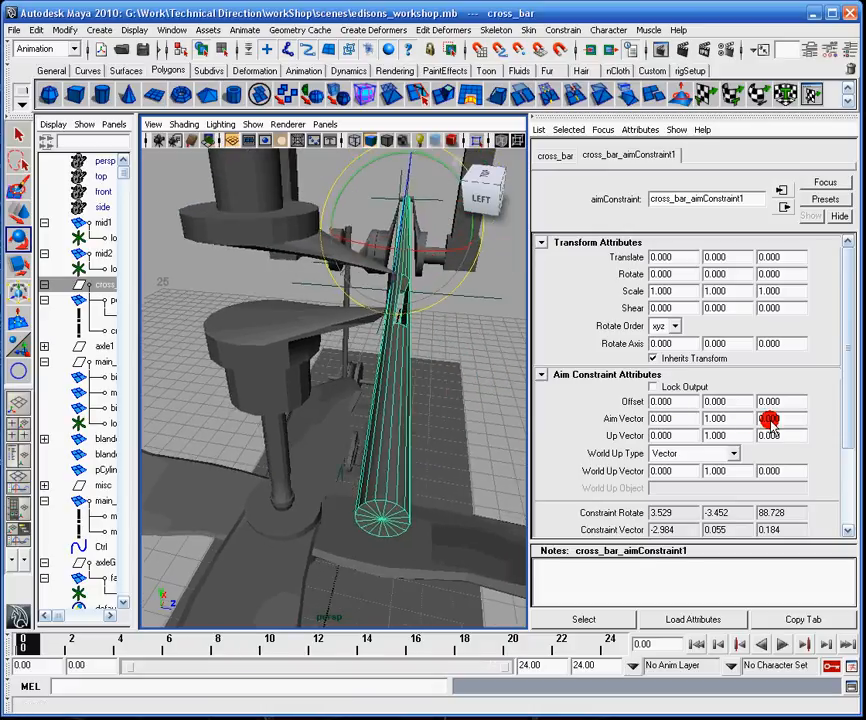
left_click(775, 418)
type(".2")
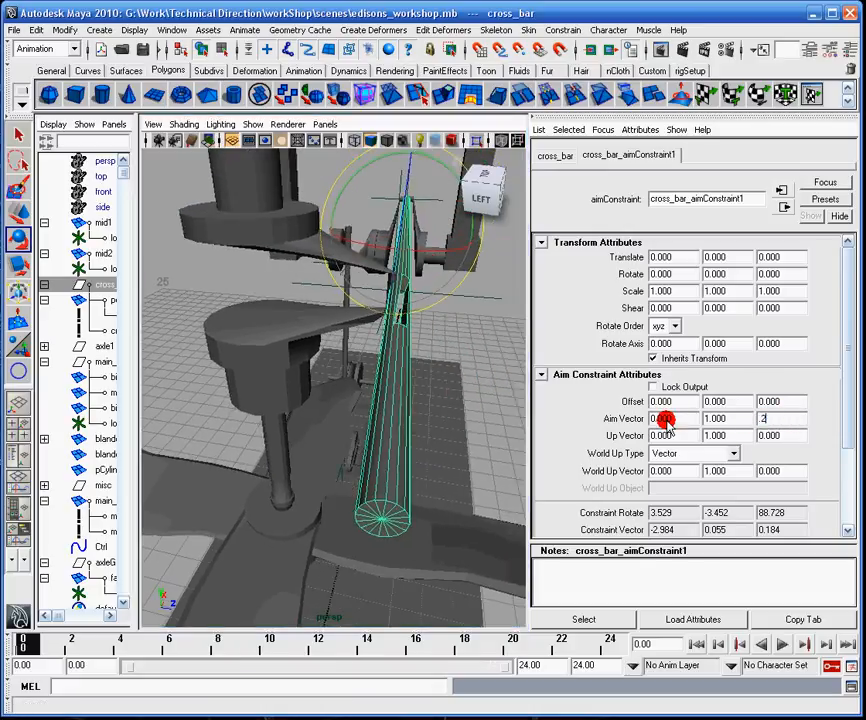
type("5")
key("Return")
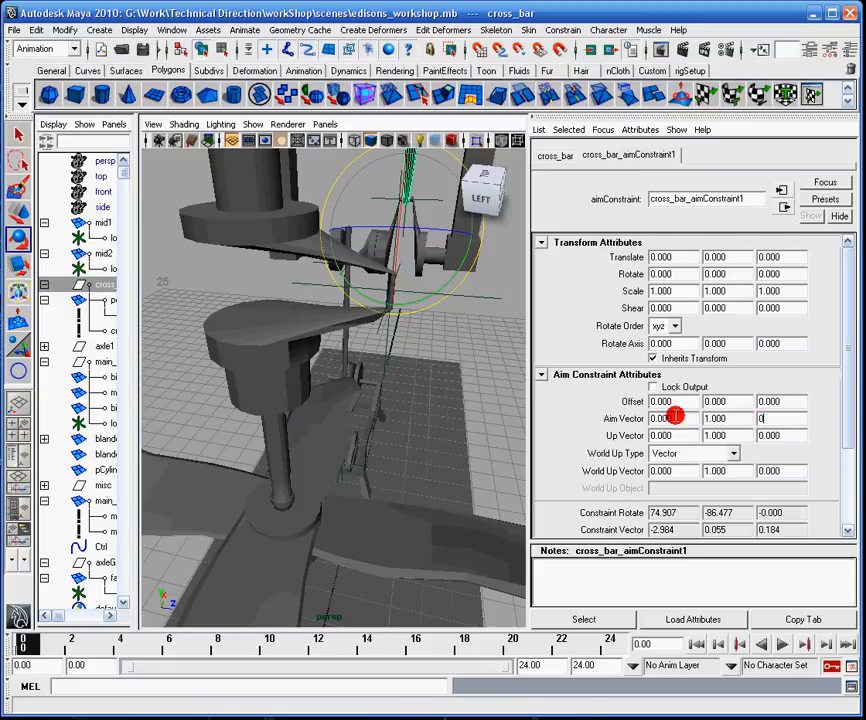
type("0")
key("Return")
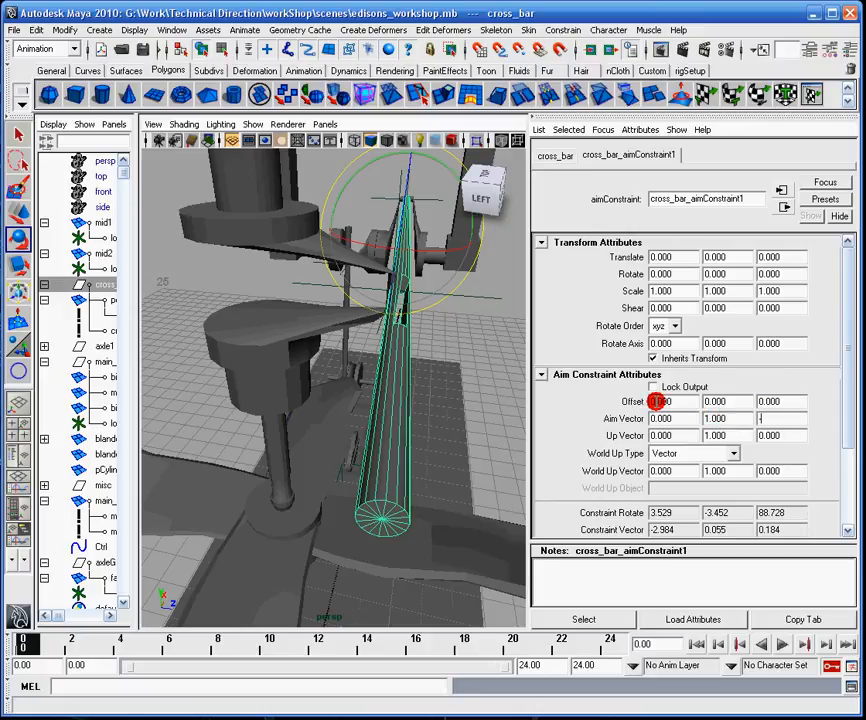
Try Aim Vector Z values of -0.03 and -0.01 on cross_bar's aim constraint
key("BackSpace")
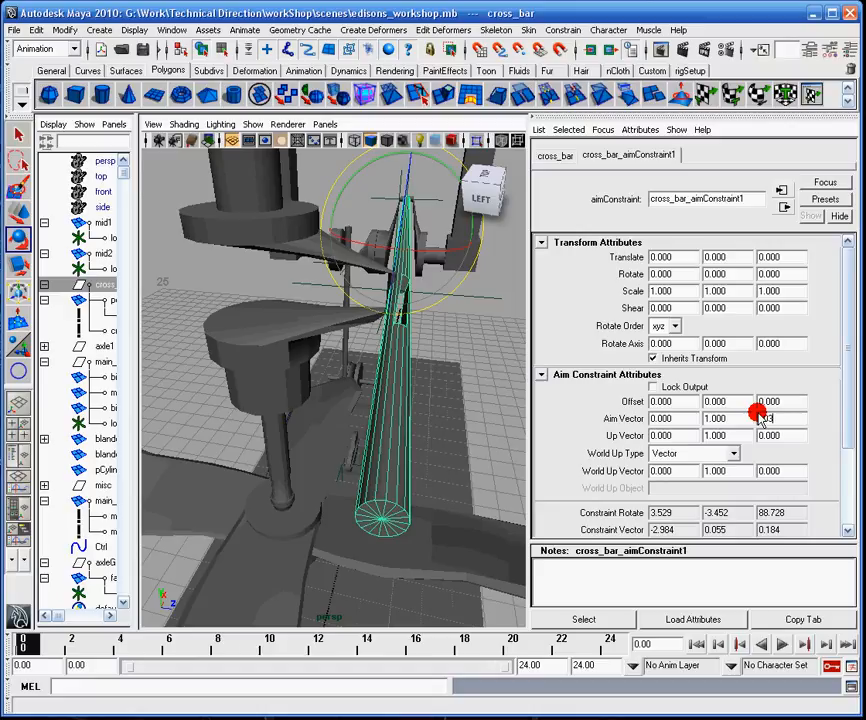
key("Return")
left_click_drag(390, 350, 442, 334, "alt")
middle_click_drag(442, 334, 422, 354, "alt")
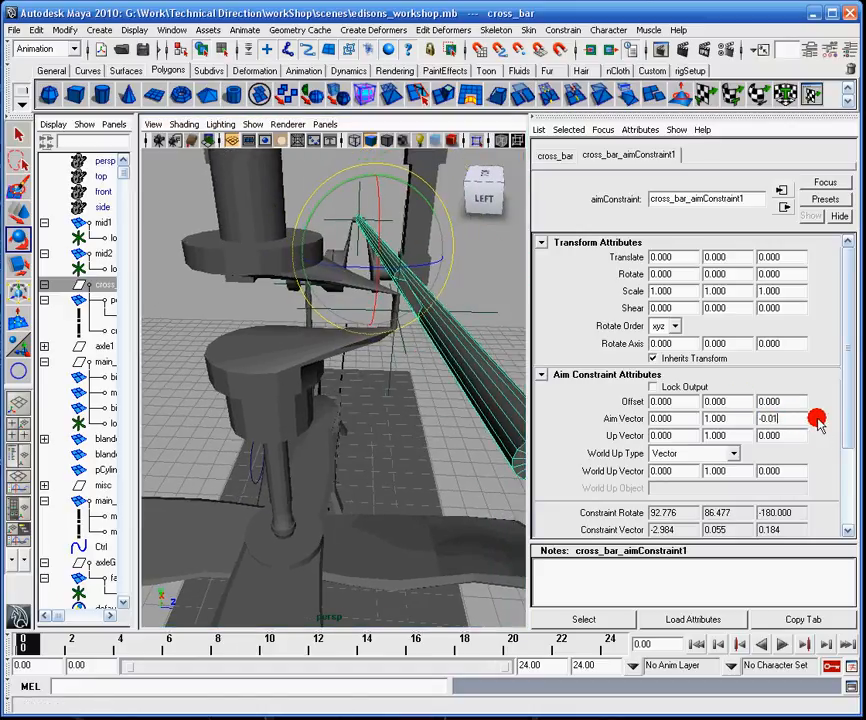
type("-0.01")
key("Return")
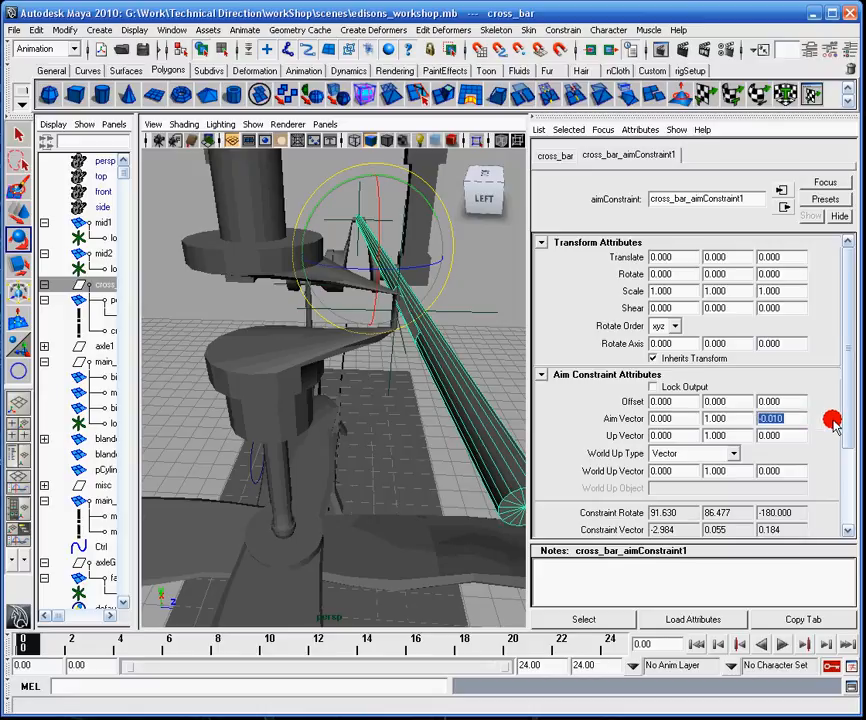
Try finer Aim Vector Z values such as -0.001 on cross_bar's aim constraint and return Z to 0
type("-0.001")
key("Return")
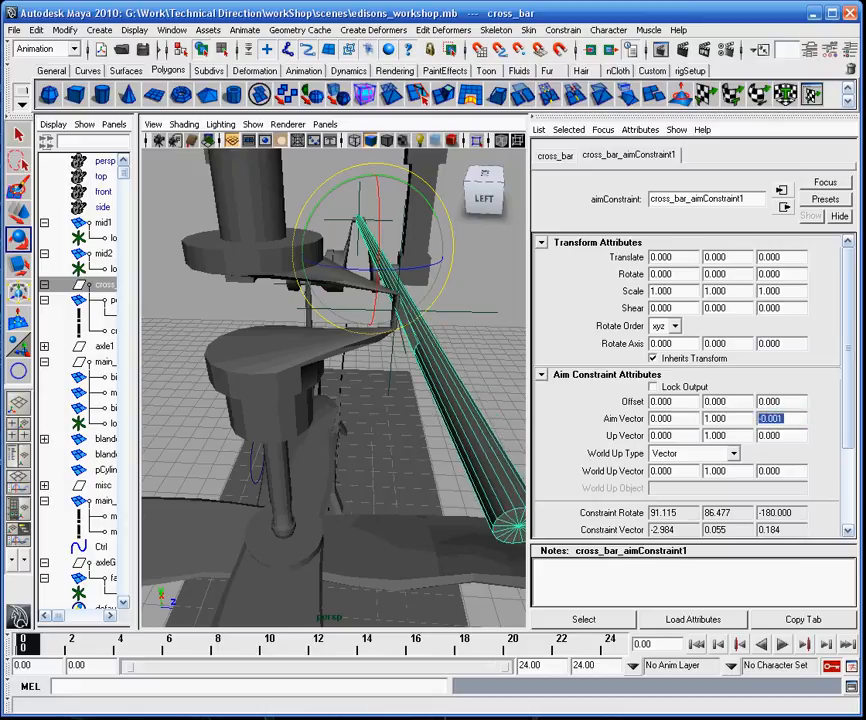
type("-0.005")
key("Return")
left_click(788, 421)
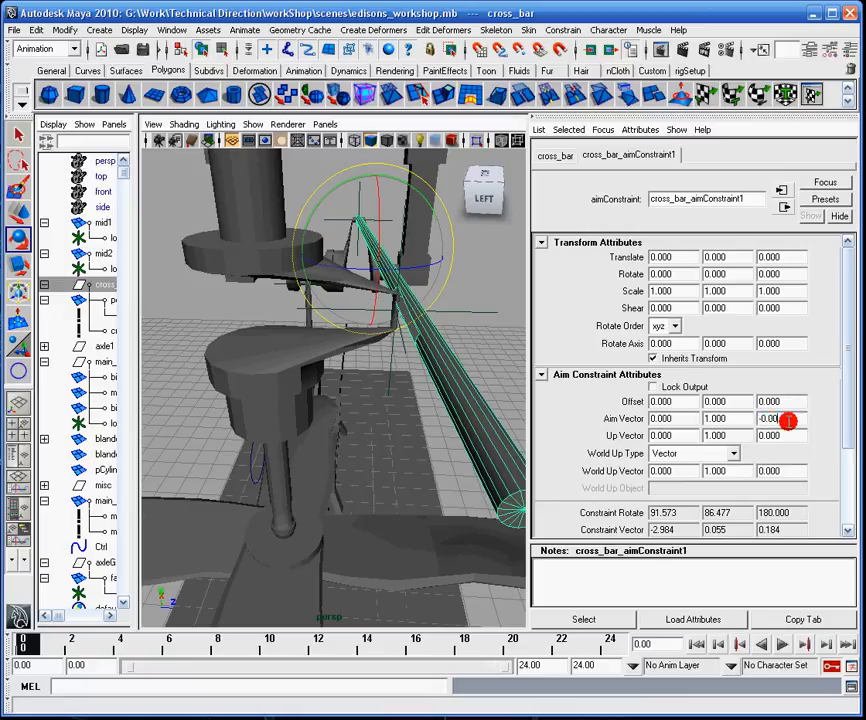
key("Return")
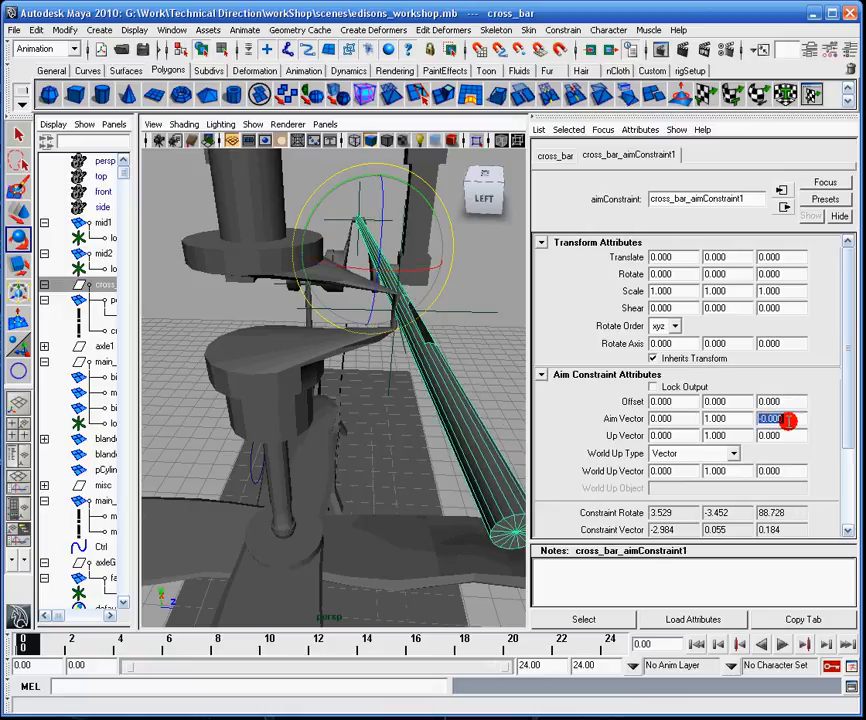
type("-0.001")
key("Return")
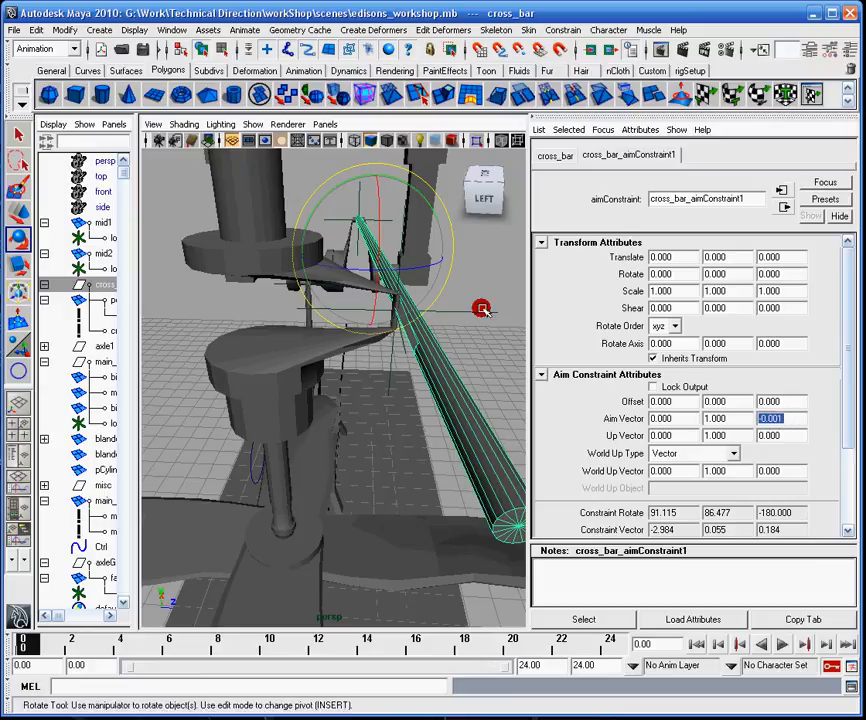
type("-0.00")
key("Return")
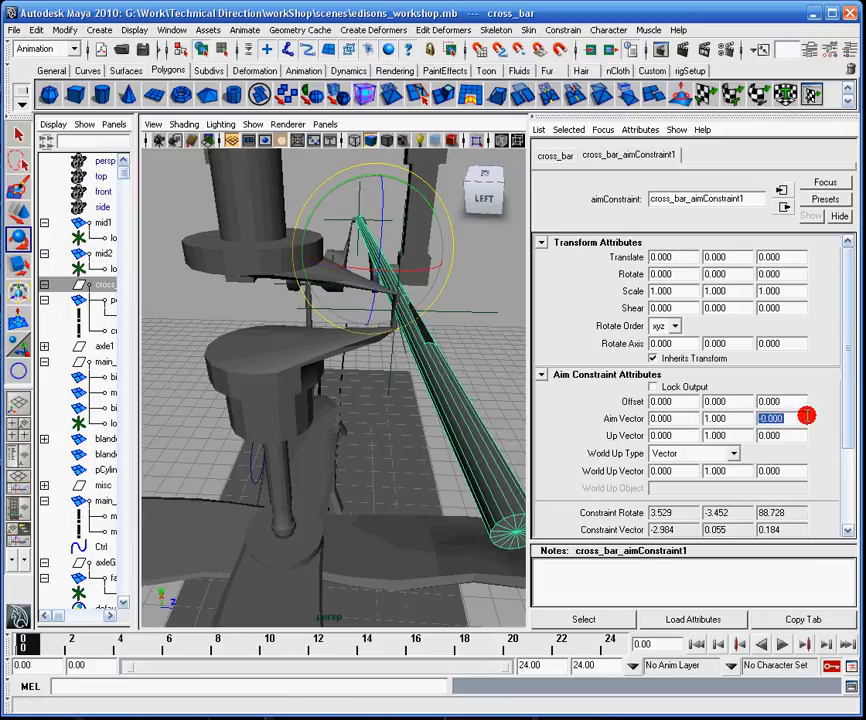
Try an Aim Vector X of 0.0001 on cross_bar's aim constraint and undo the change
left_click(690, 417)
left_click_drag(691, 416, 514, 403)
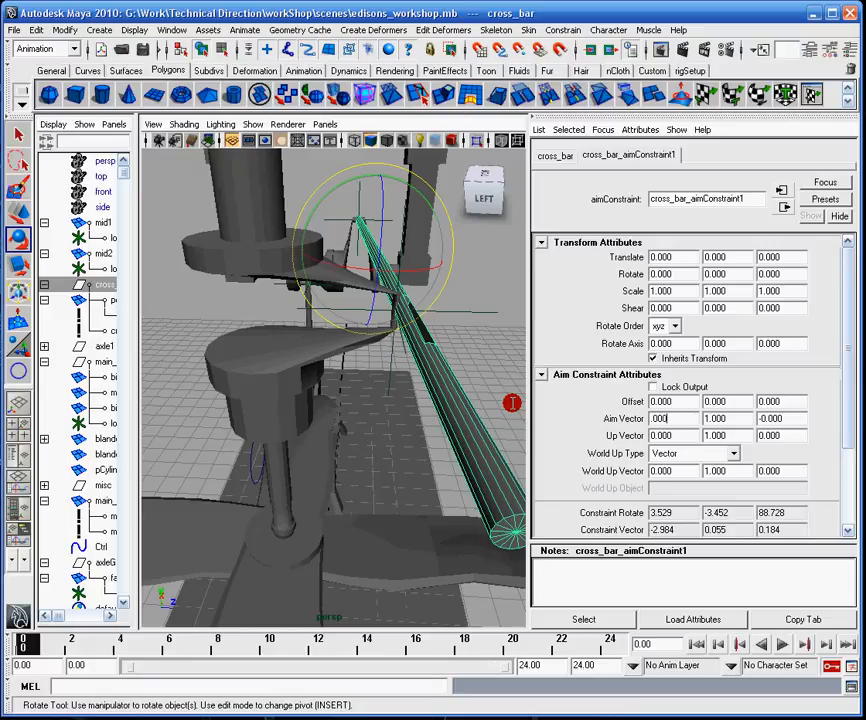
type(".0001")
key("Return")
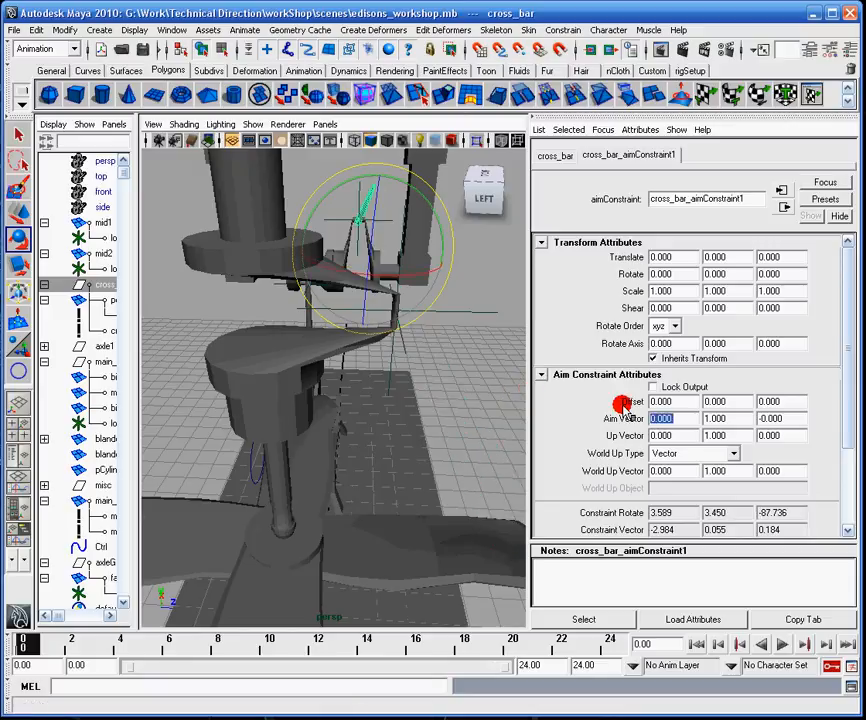
left_click(690, 421)
left_click_drag(690, 421, 510, 406)
left_click(441, 381)
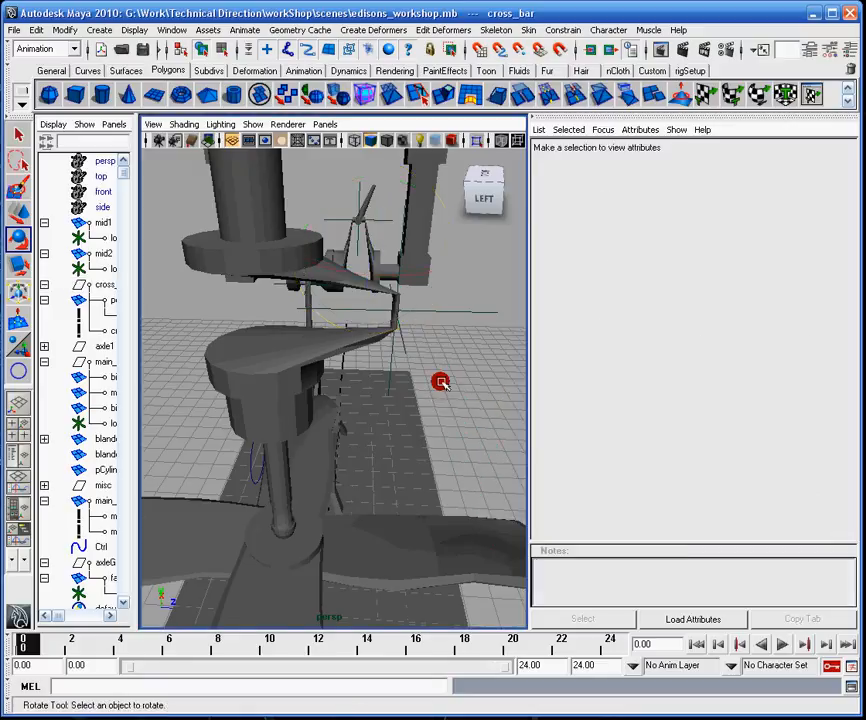
key("ctrl+z")
key("ctrl+z")
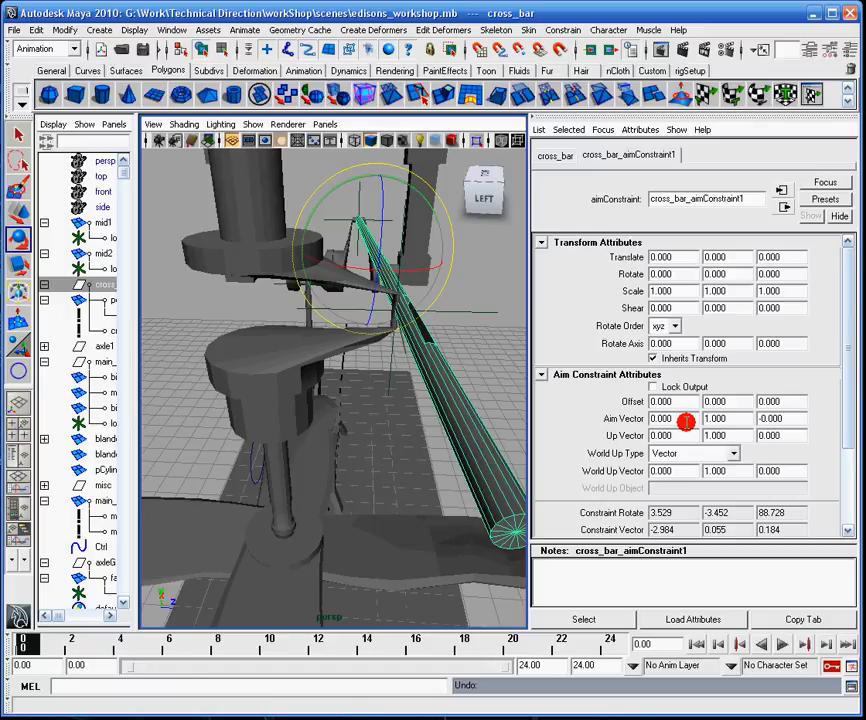
Try Aim Vector X values of -0.001 and -0.005 on cross_bar's aim constraint
left_click_drag(659, 418, 553, 413)
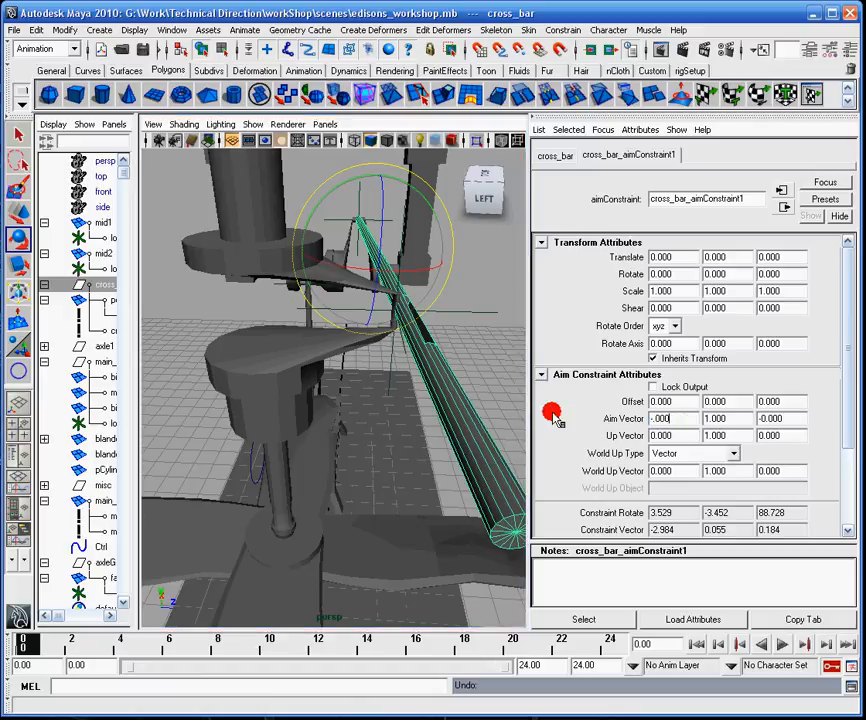
type("-.001")
key("Return")
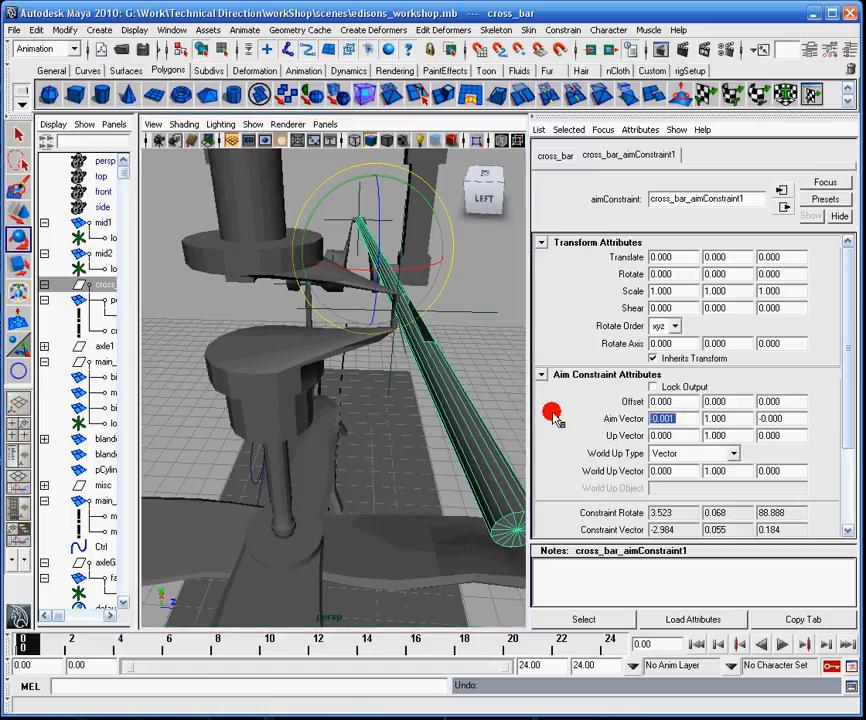
left_click(676, 416)
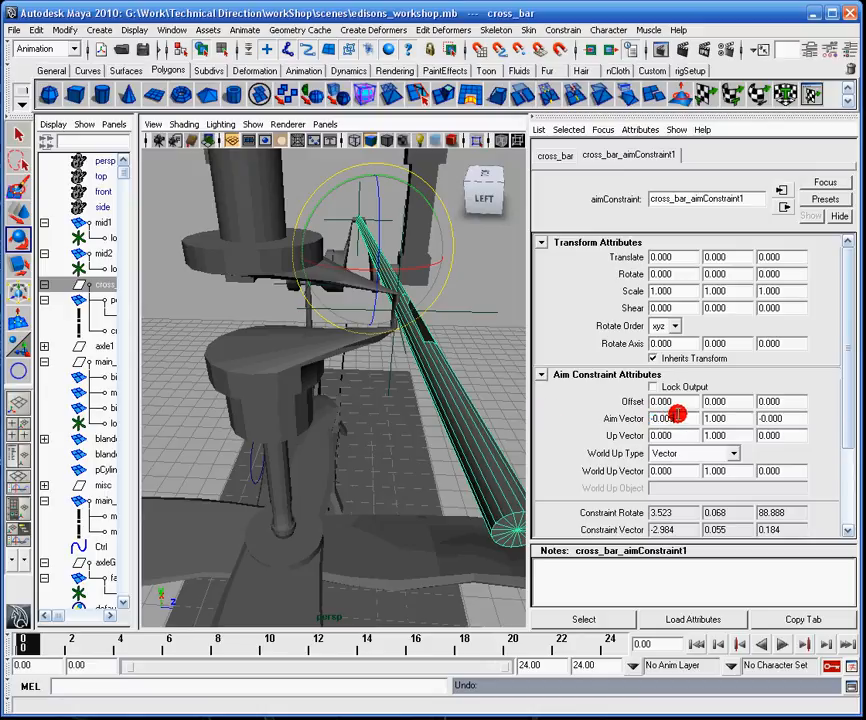
key("Return")
Try Aim Vector Z values of 0.5, 0.01 and 0.001 on cross_bar's aim constraint
left_click(785, 422)
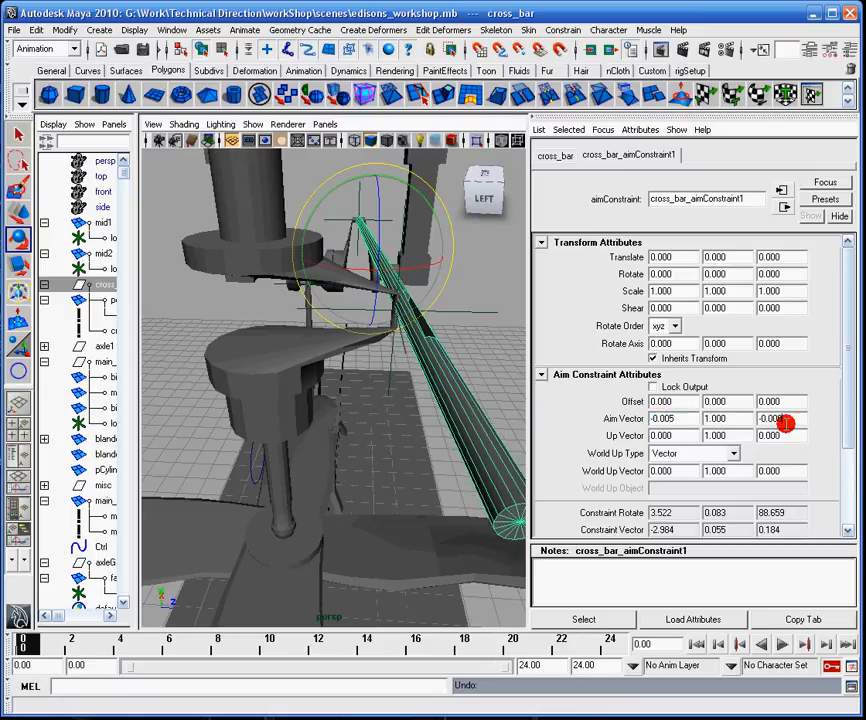
left_click_drag(798, 417, 700, 416)
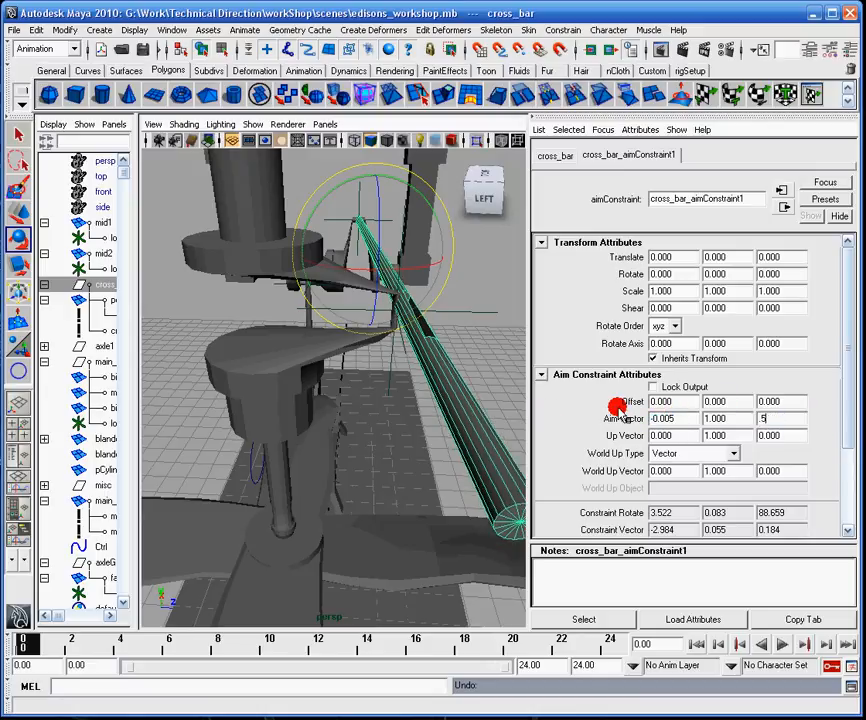
type(".5")
key("Return")
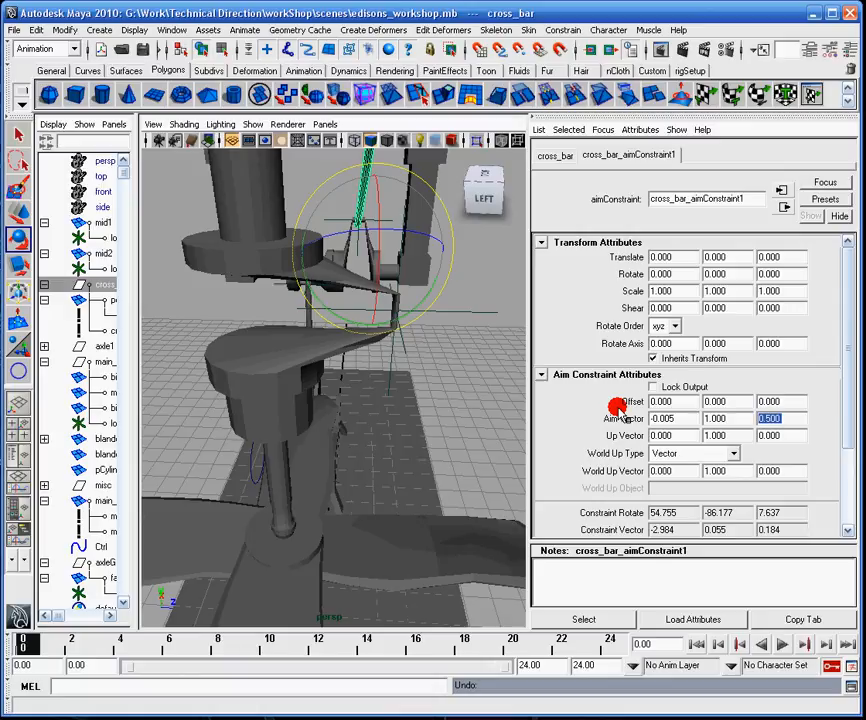
type("0.01")
key("Return")
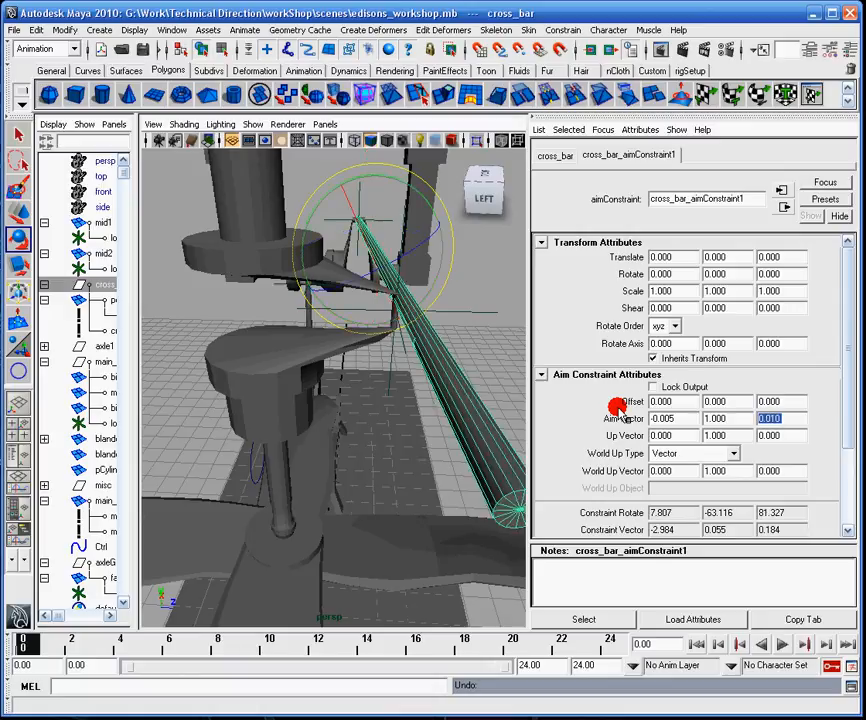
type(".001")
key("Return")
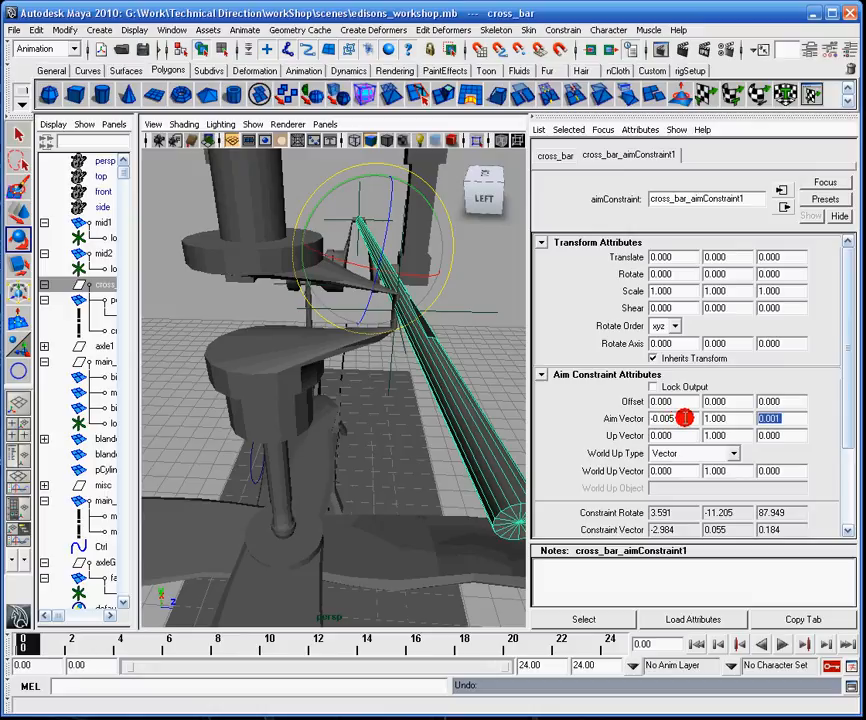
Make the constraint's Aim Vector X positive, trying 0.005, 0.009 and 0.01
left_click(657, 420)
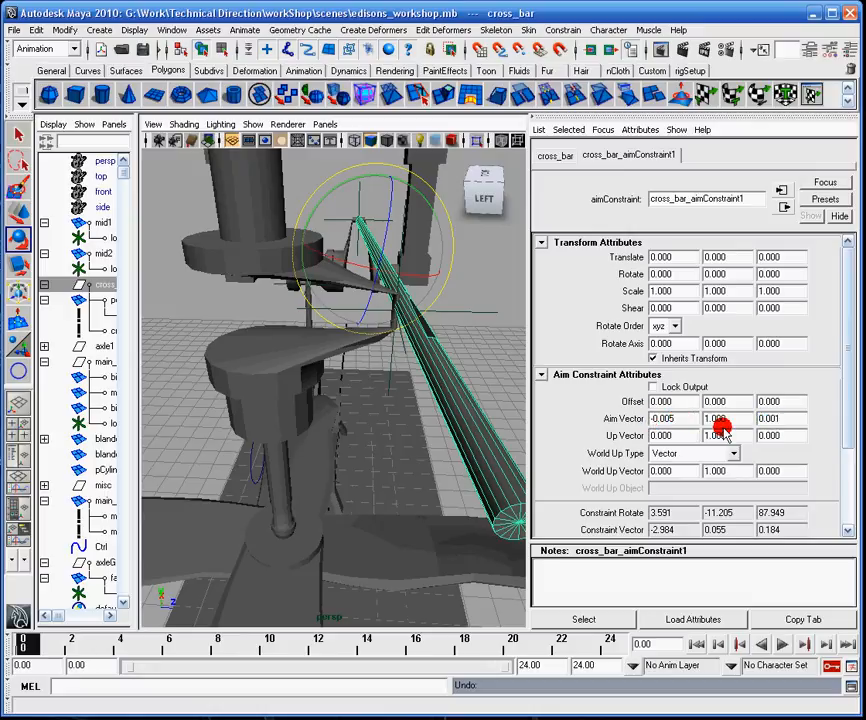
key("Return")
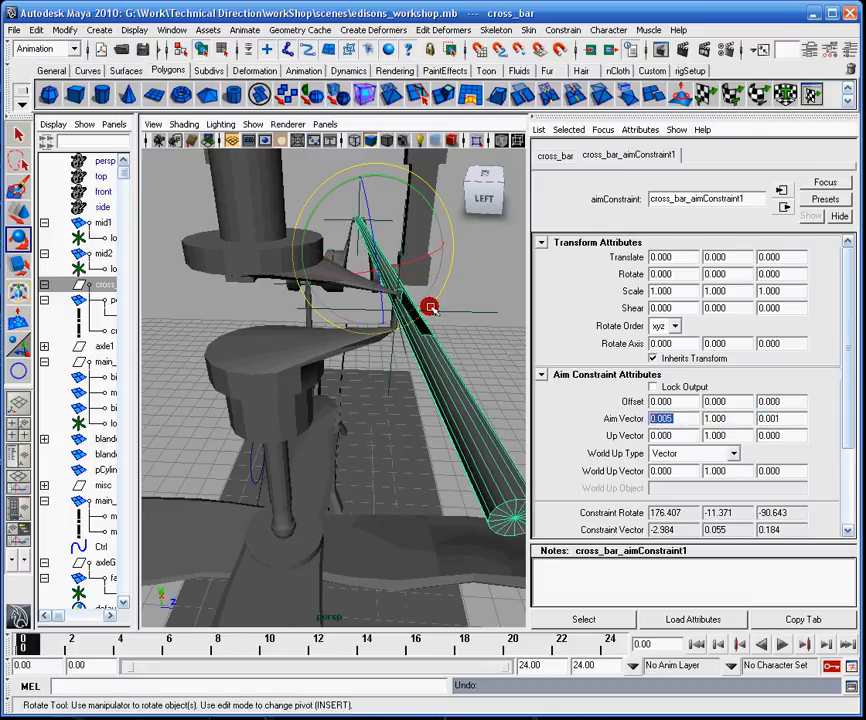
left_click_drag(431, 305, 412, 309, "alt")
left_click(687, 417)
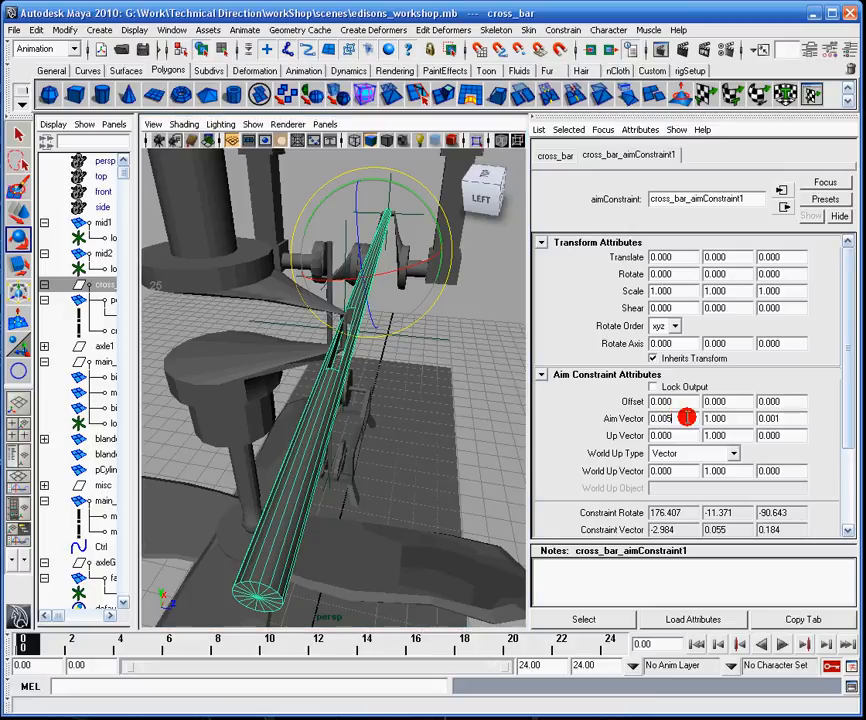
key("Return")
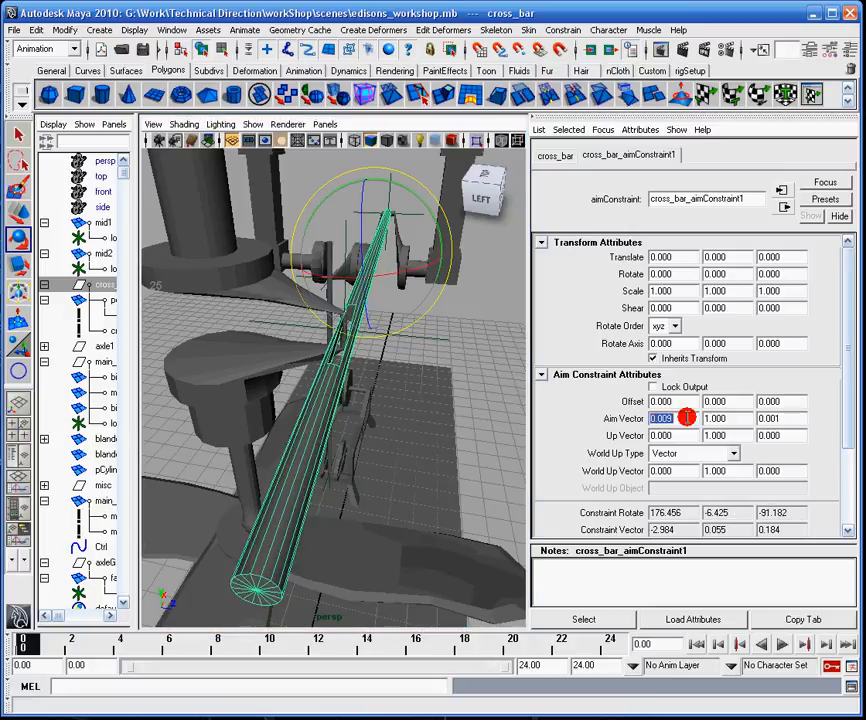
type("0.0")
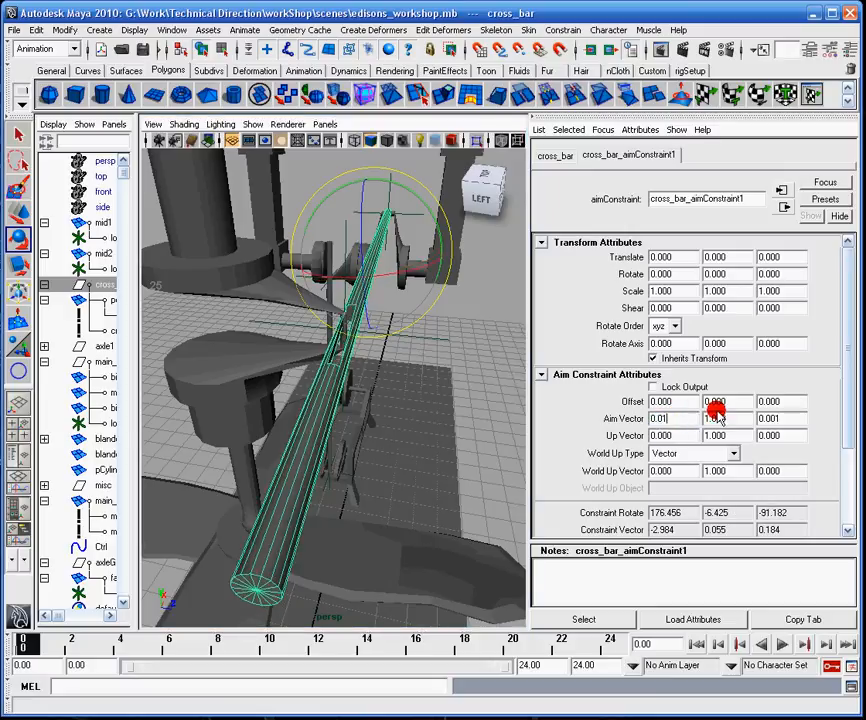
key("Return")
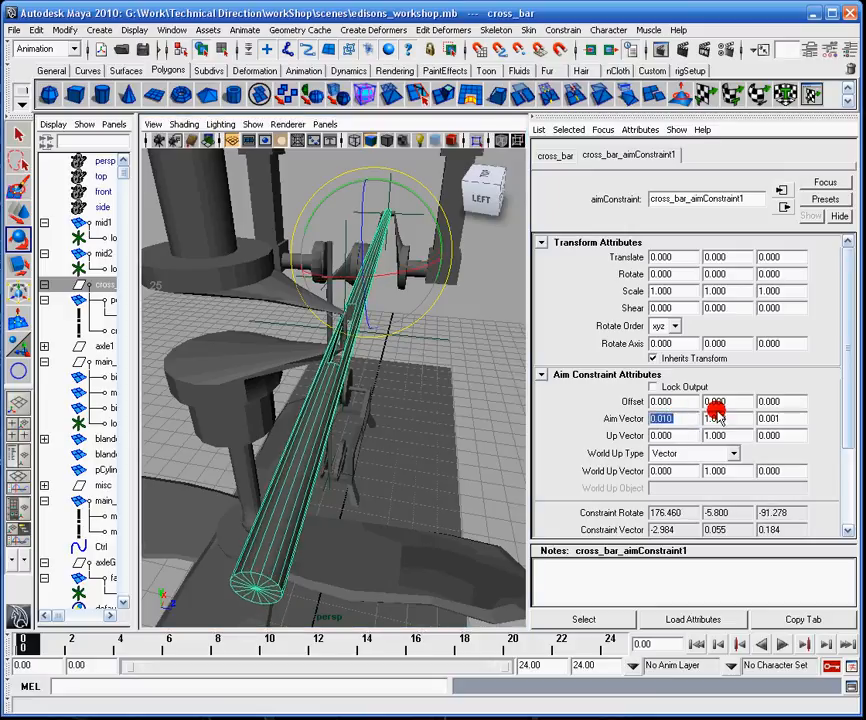
Raise the constraint's Aim Vector Z to 0.002, check the bar from its end, and set Z to 0.003
left_click(799, 421)
key("BackSpace")
key("Return")
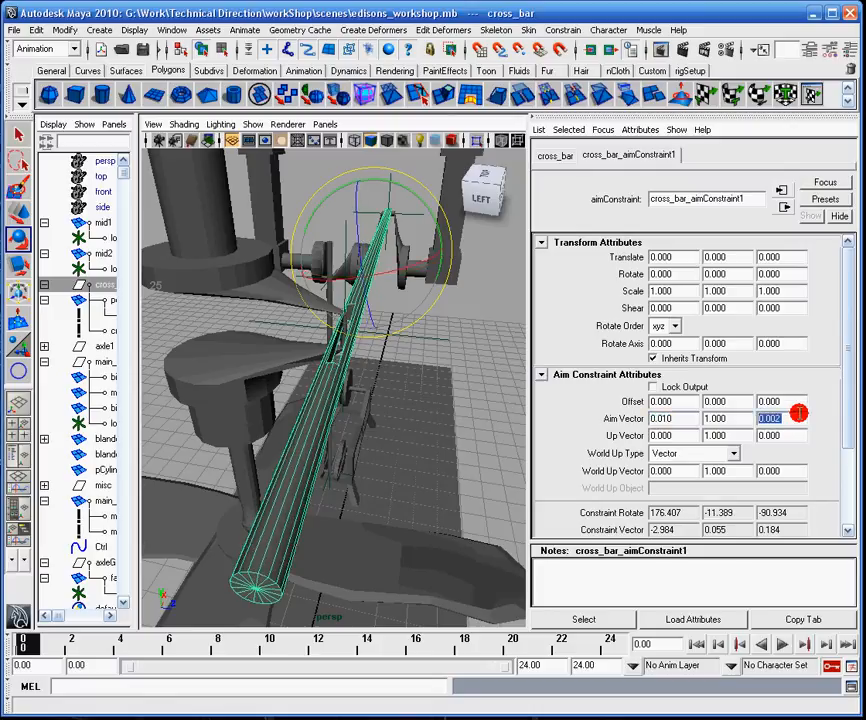
left_click_drag(429, 342, 456, 335, "alt")
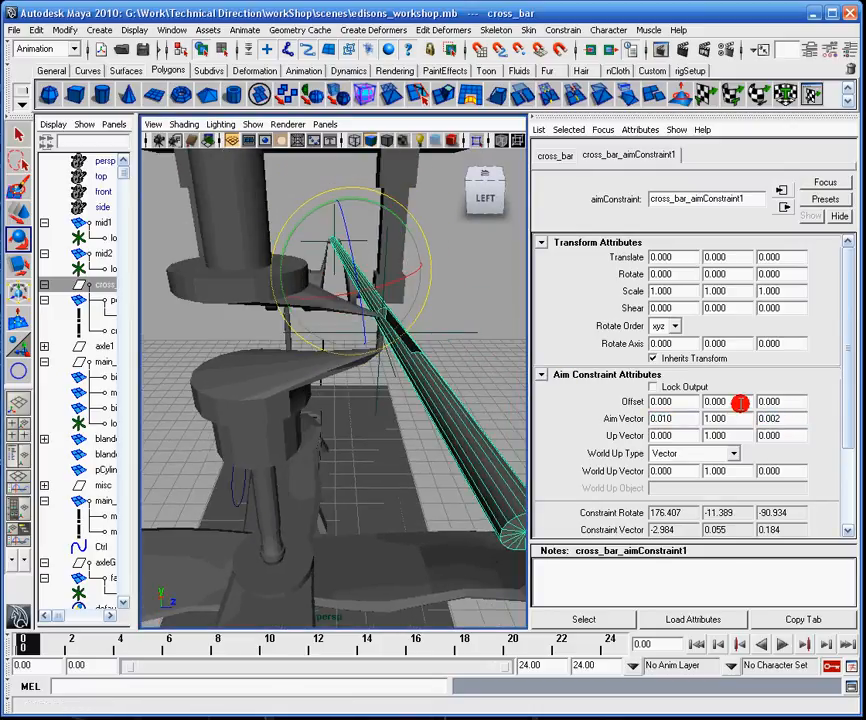
type("3")
key("Return")
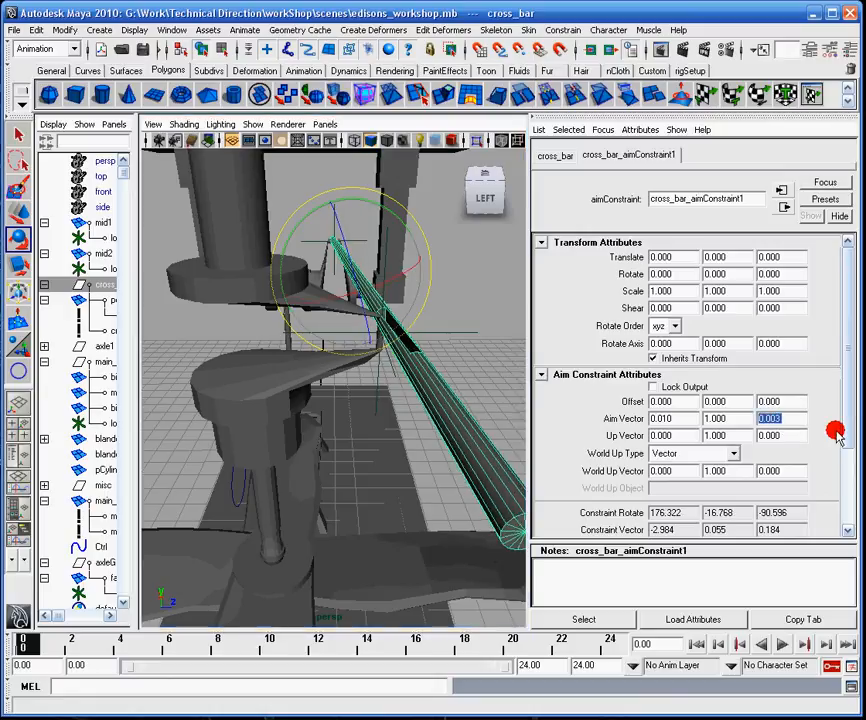
Set the Aim Vector X of cross_bar's aim constraint to 0.012
left_click(690, 418)
key("BackSpace")
key("BackSpace")
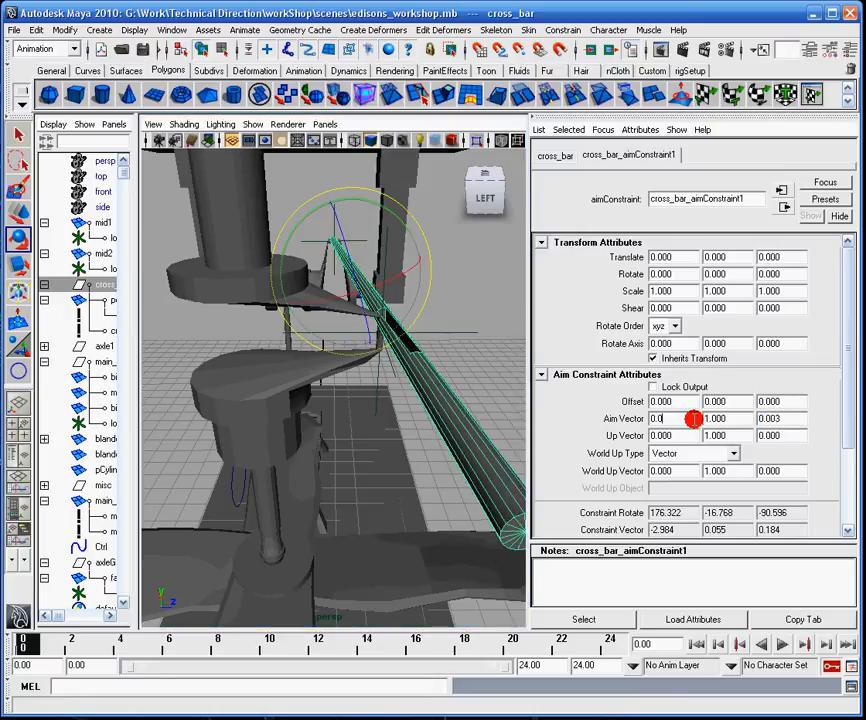
type("12")
key("Return")
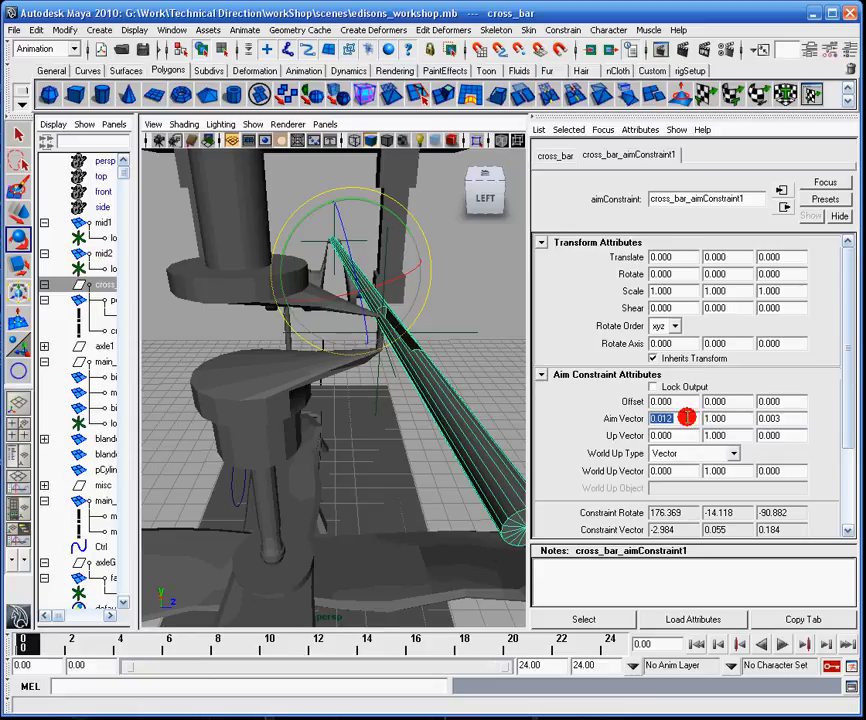
Try an Aim Vector Z of -0.003 on cross_bar's aim constraint and restore Z to 0.003
left_click(760, 418)
type("-")
key("Return")
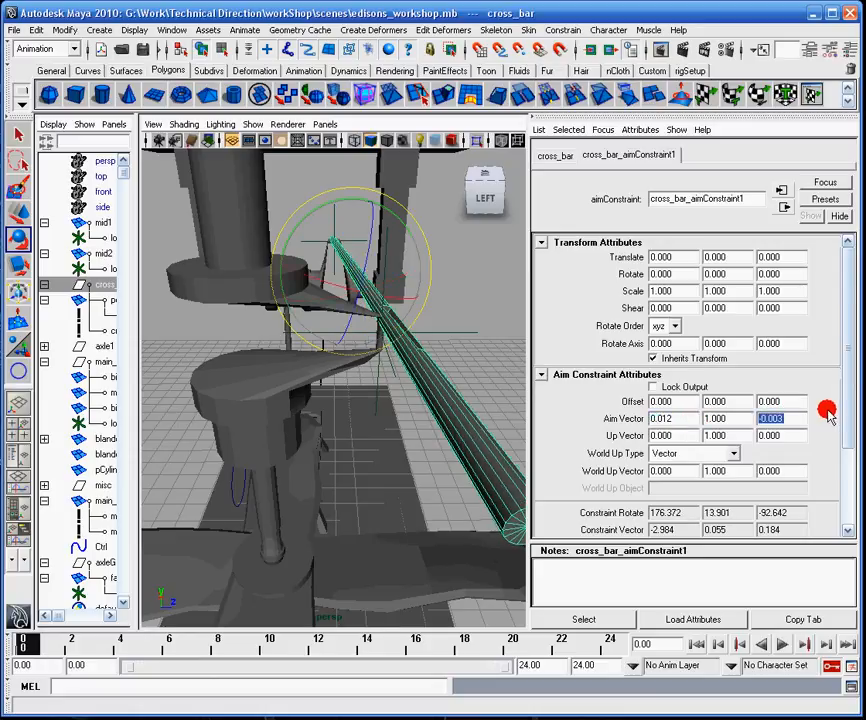
left_click(760, 418)
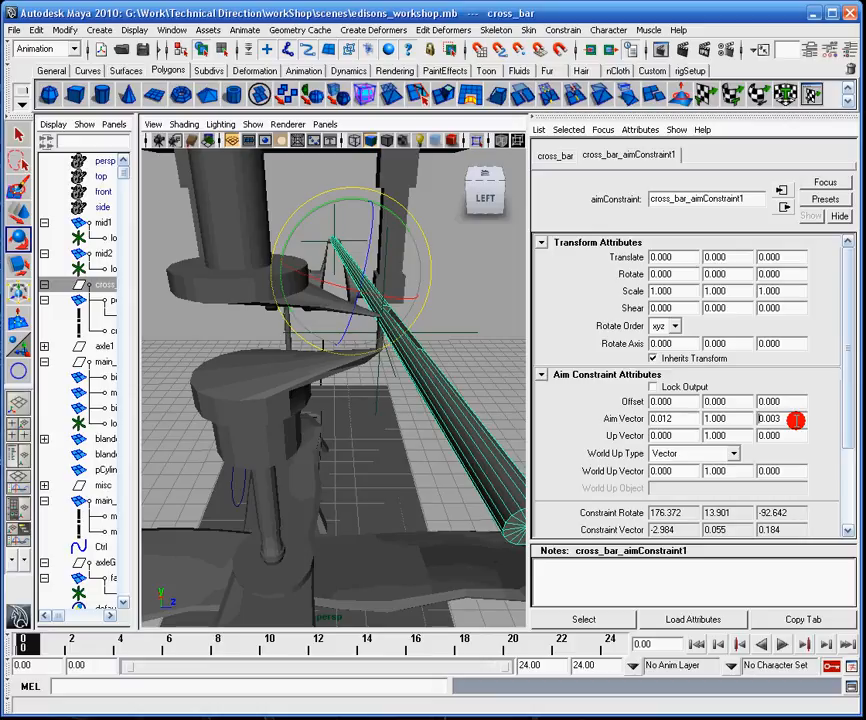
left_click_drag(437, 194, 396, 281, "alt")
right_click_drag(358, 286, 361, 321, "alt")
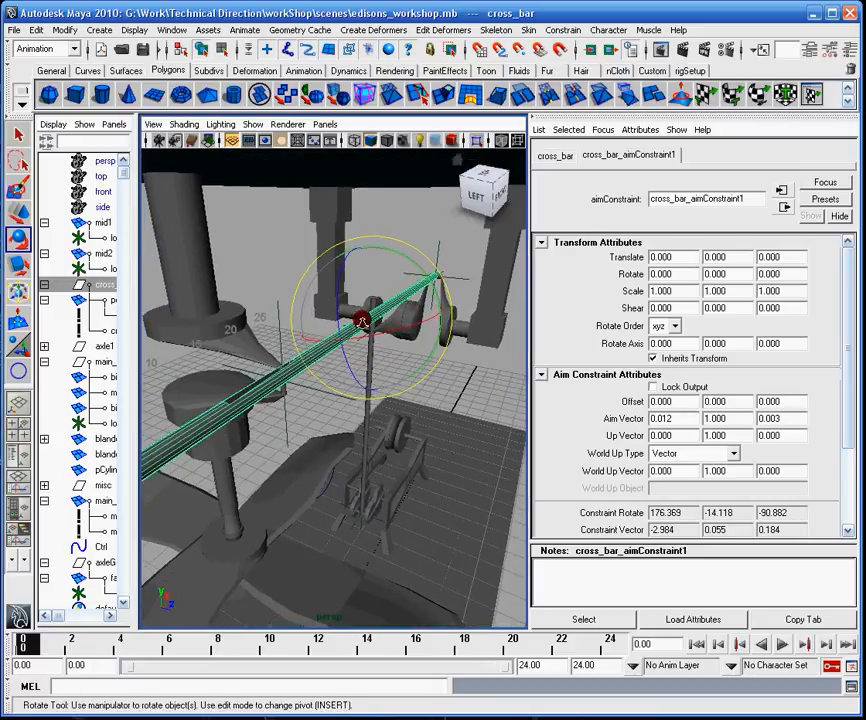